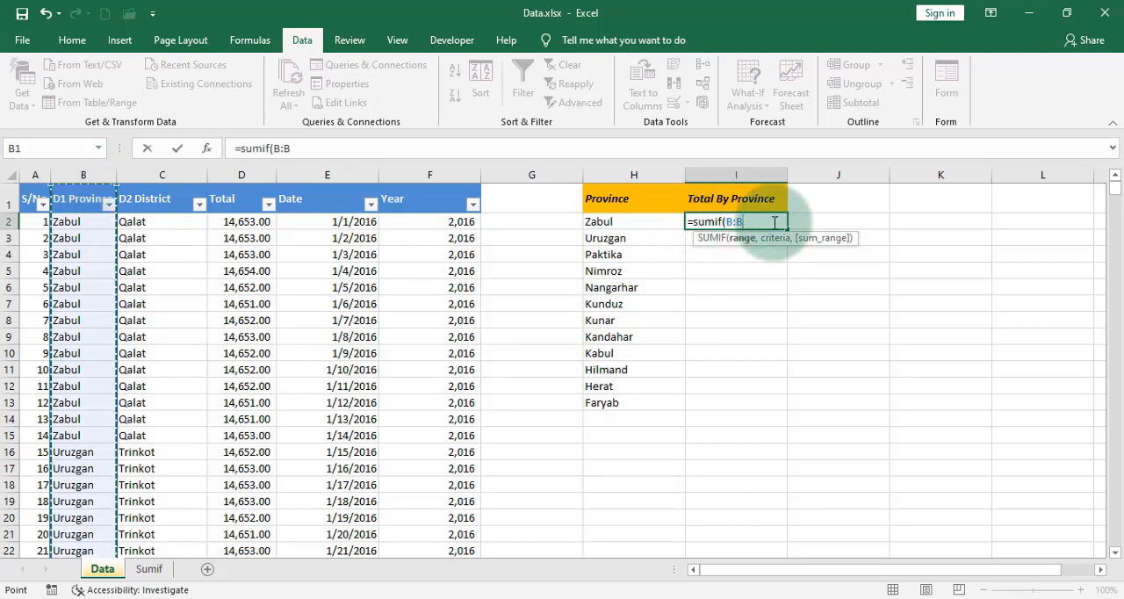
Step: Complete the SUMIF formula in I2 with H2 as criteria and column D as sum range, giving =SUMIF(B:B,H2,D:D)
type(",")
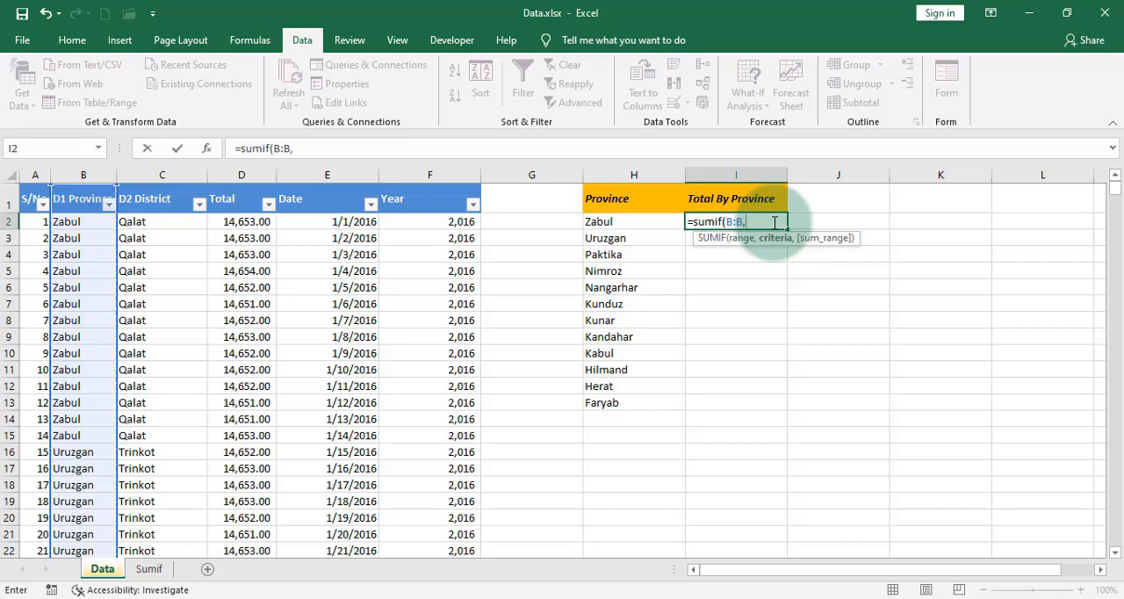
left_click(609, 221)
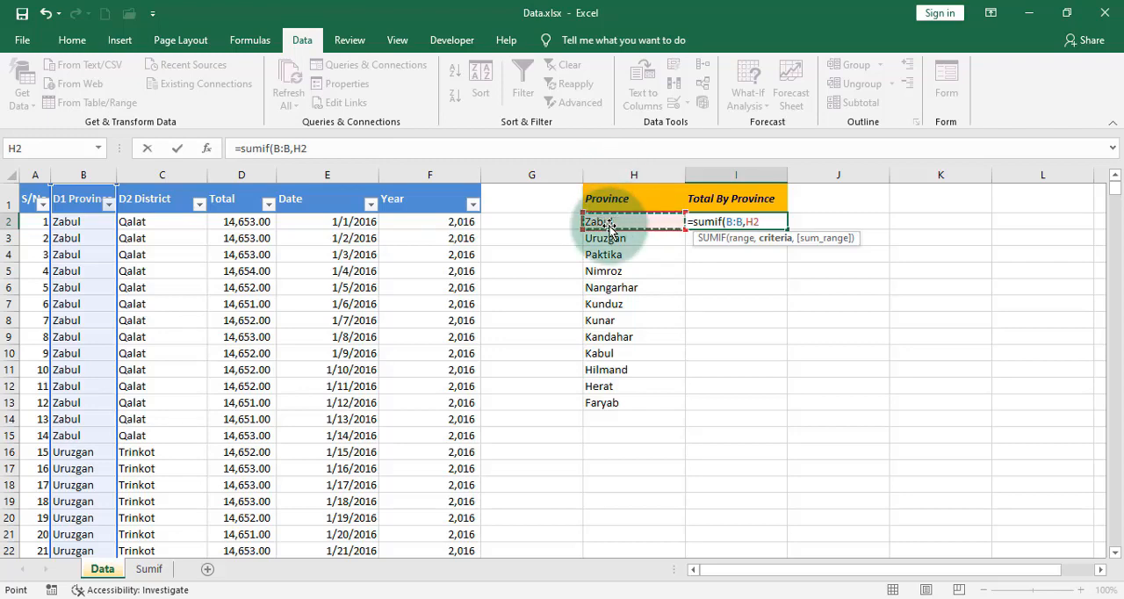
type(",")
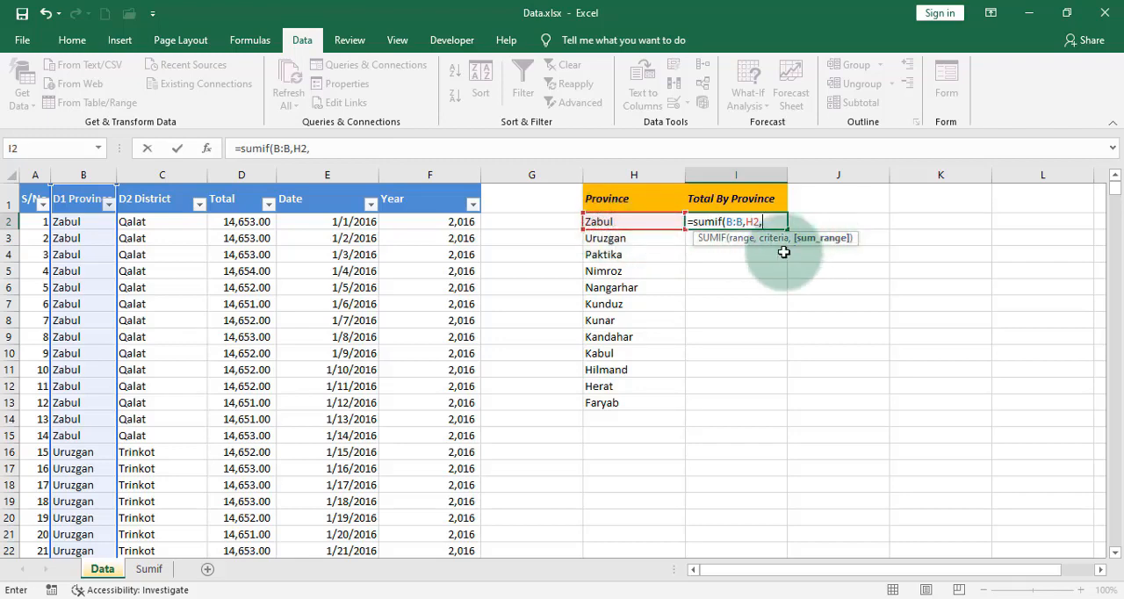
left_click(247, 173)
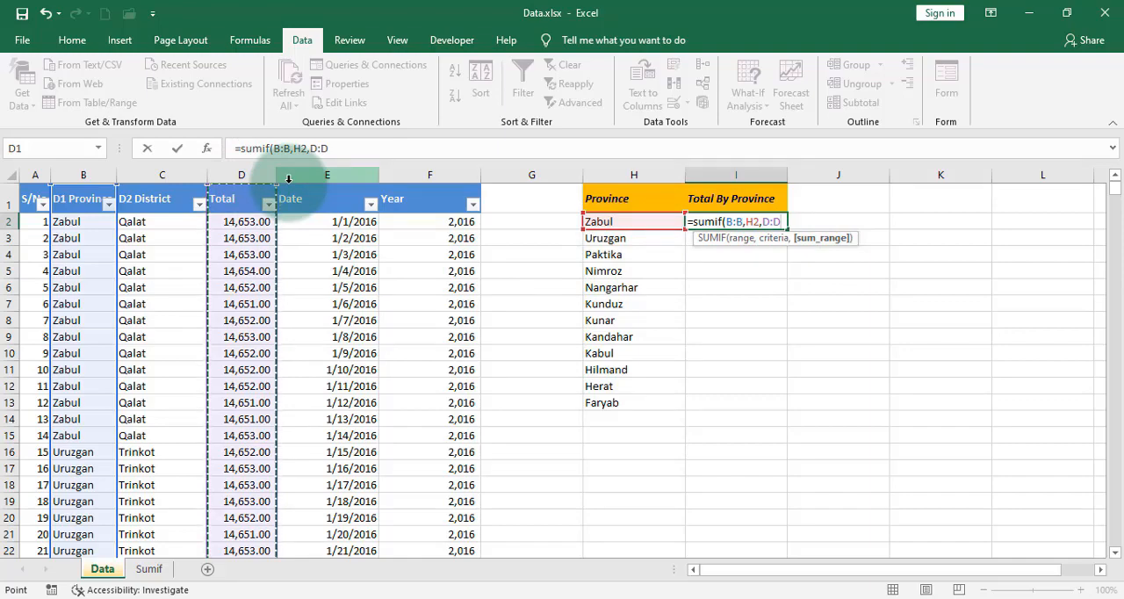
type(")")
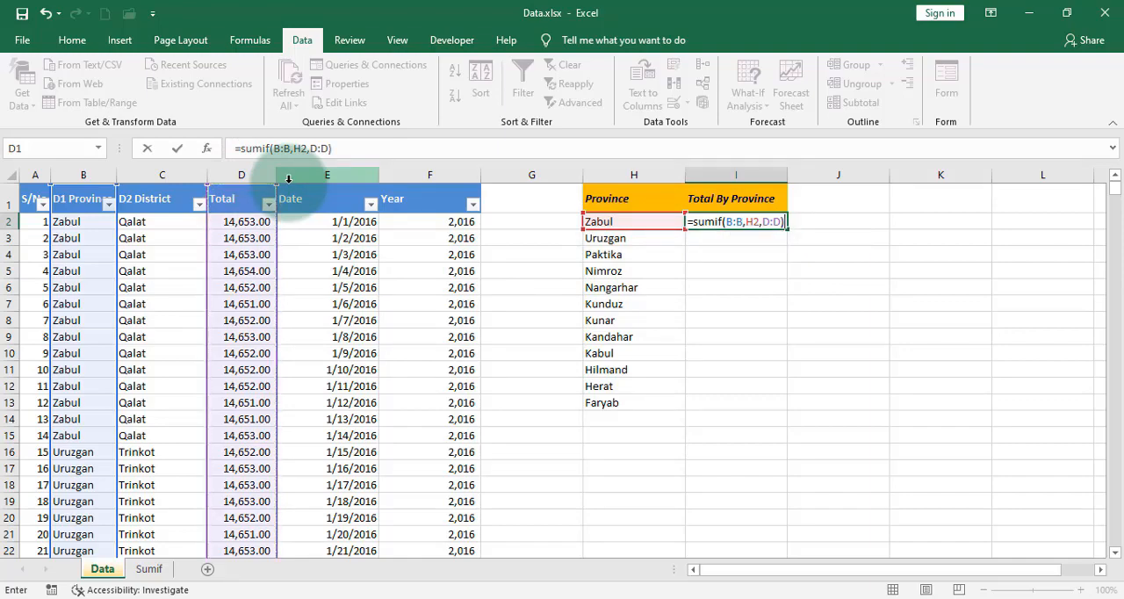
key("Return")
key("Return")
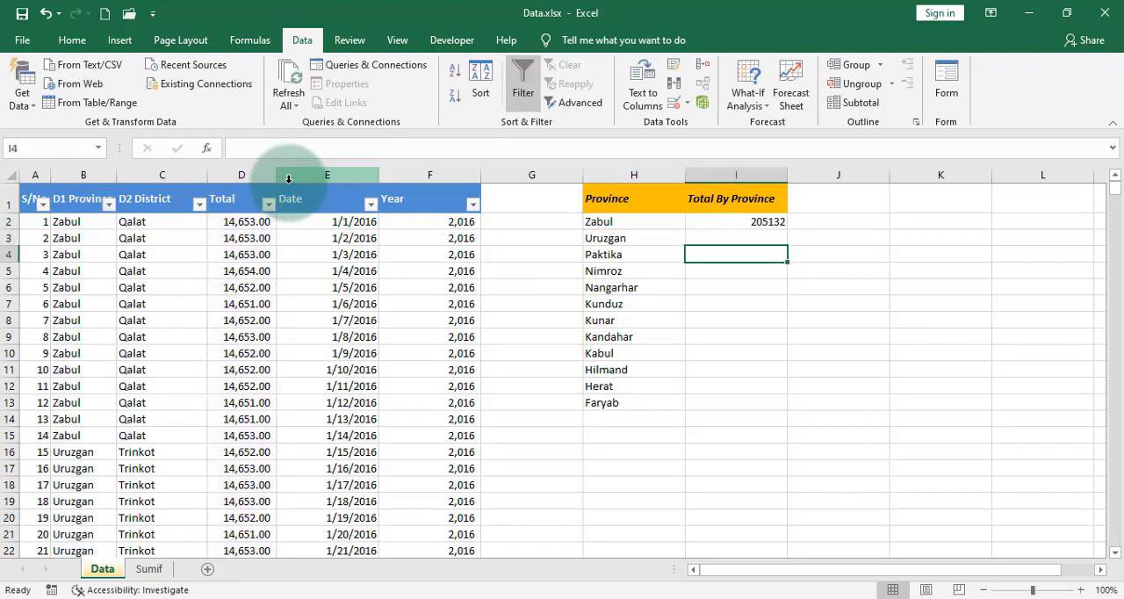
Step: Fill the SUMIF formula from I2 down to I13 for all provinces and sum the column in I14
left_click(780, 223)
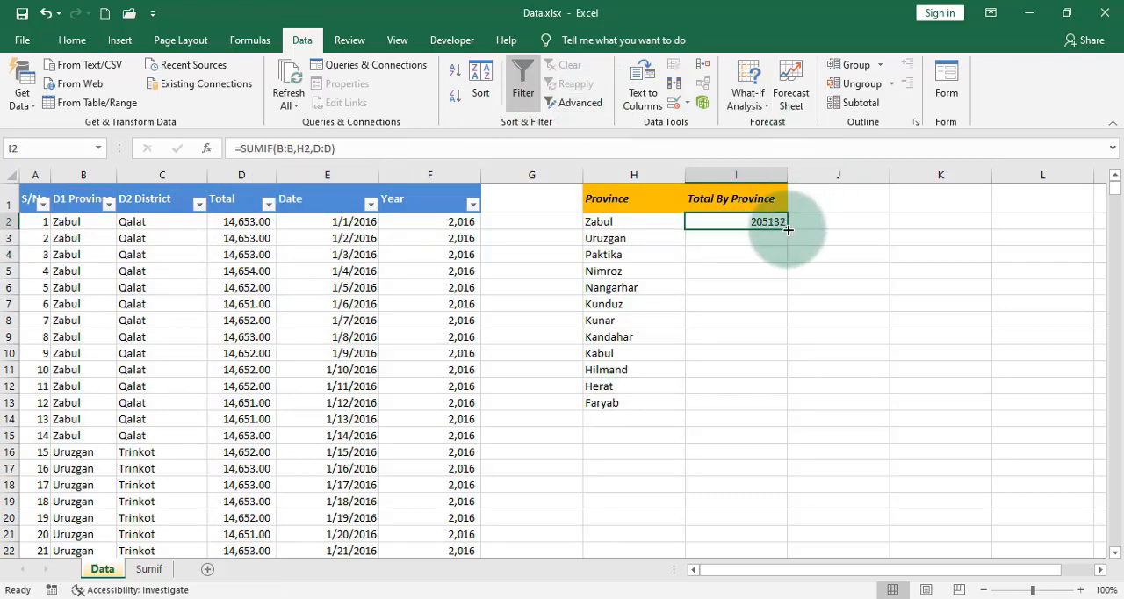
double_click(788, 230)
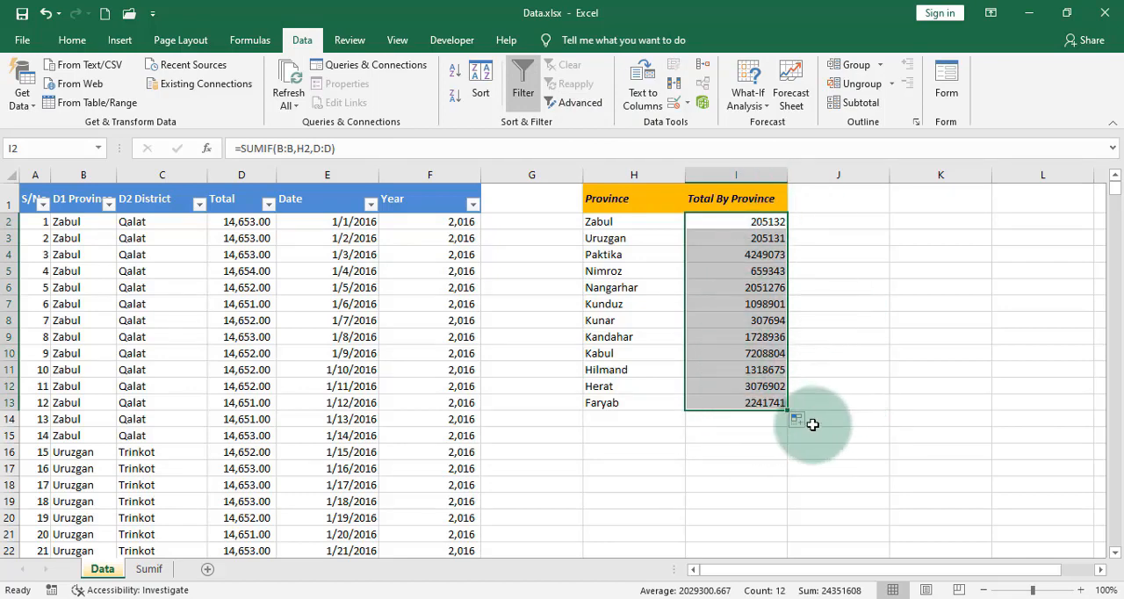
left_click(767, 425)
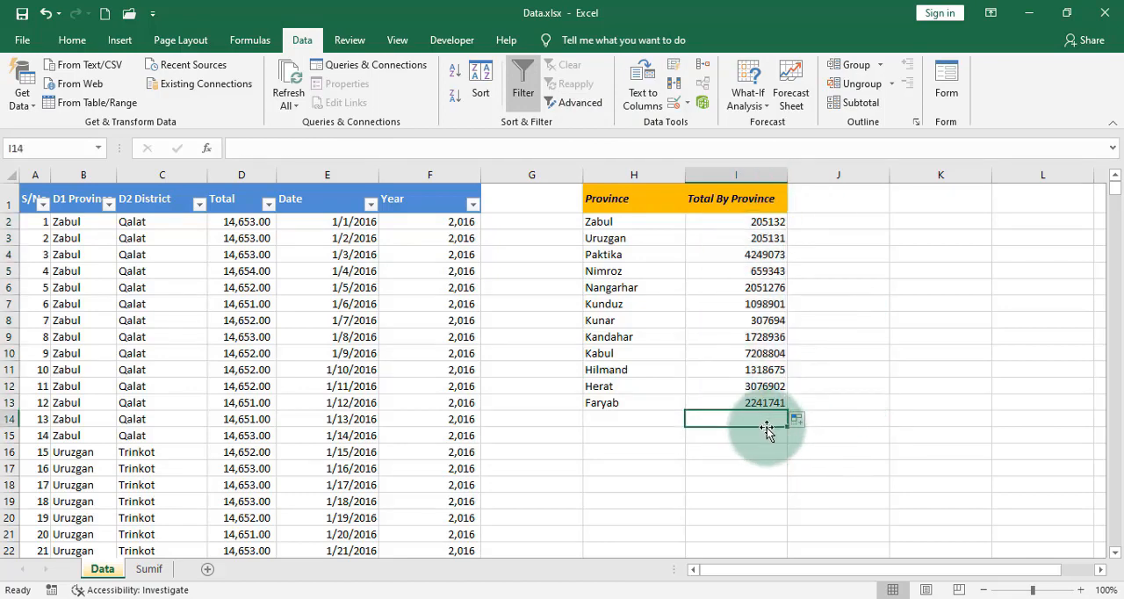
key("alt+equal")
key("Return")
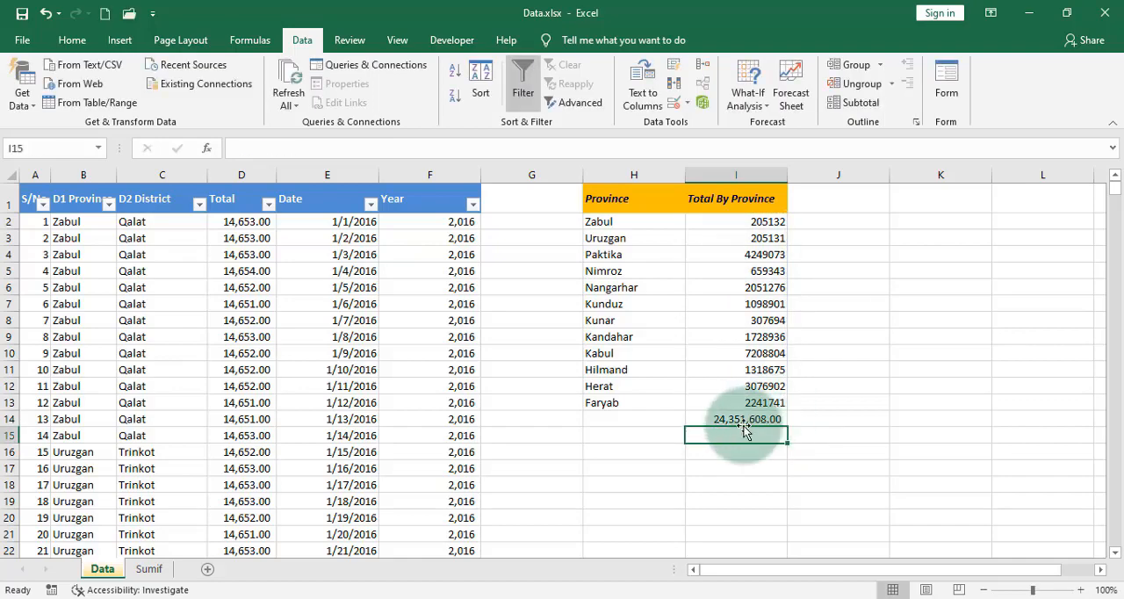
left_click(762, 419)
Step: Create a PivotTable from the data table on a new worksheet, with D1 Province as rows and Sum of Total as values
left_click(100, 293)
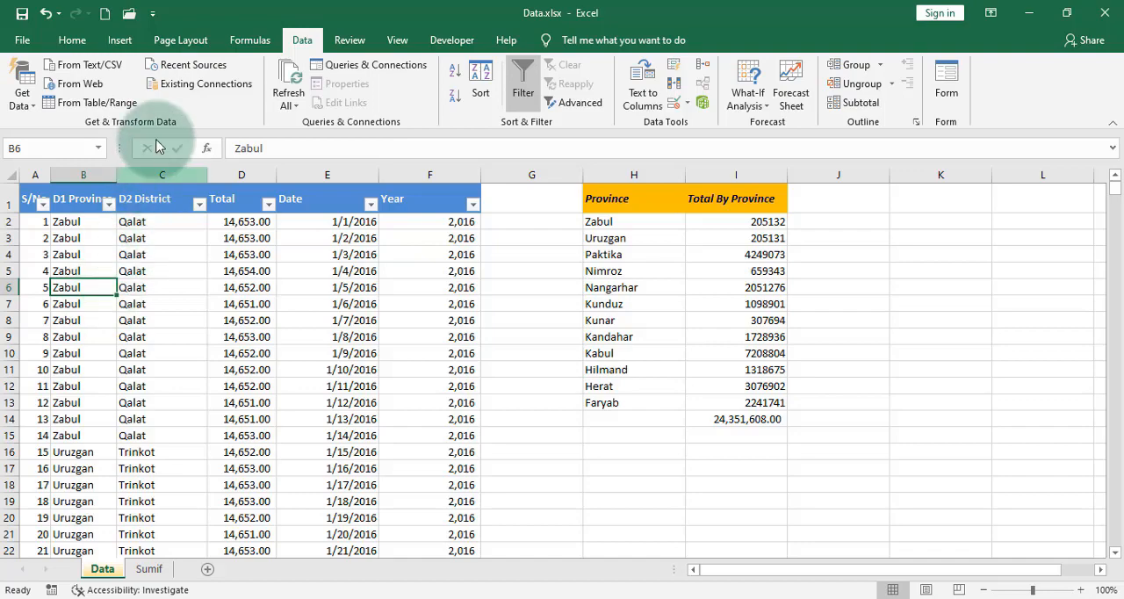
left_click(121, 41)
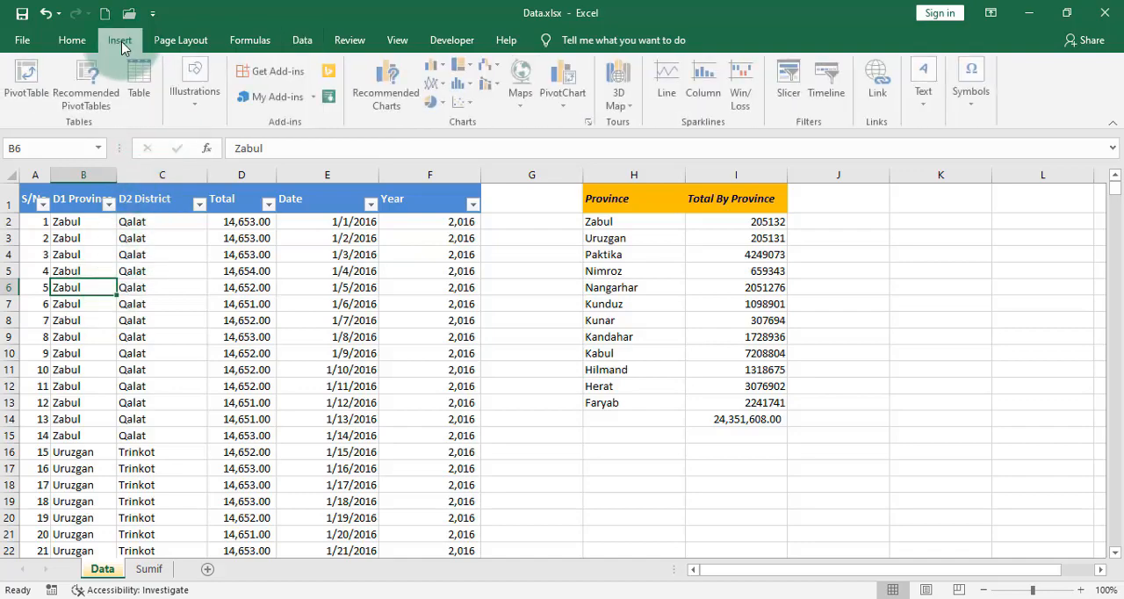
left_click(28, 83)
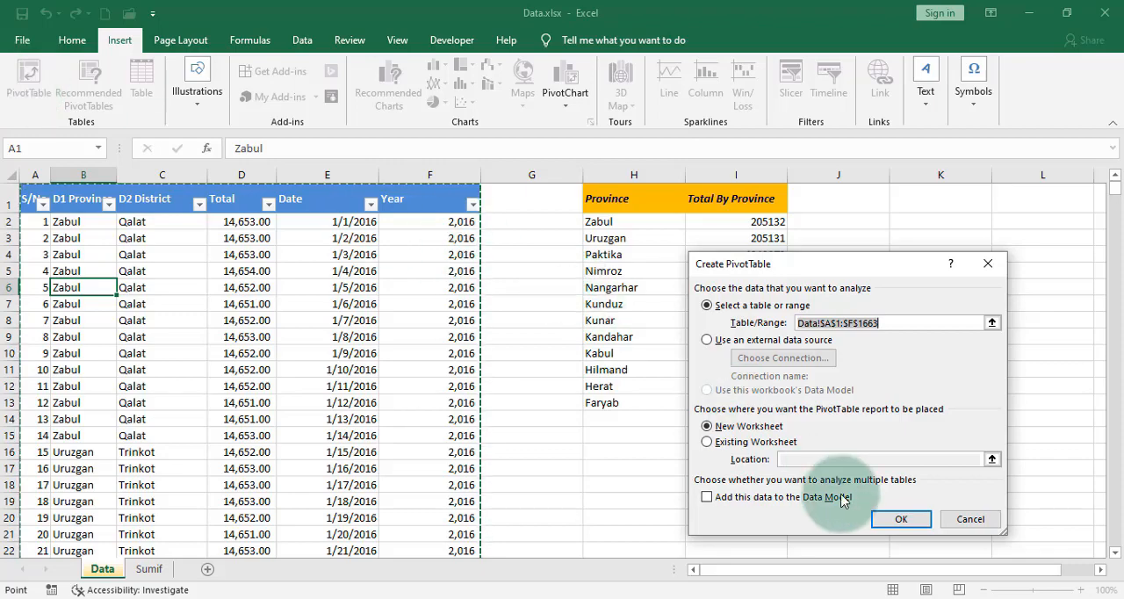
left_click(900, 520)
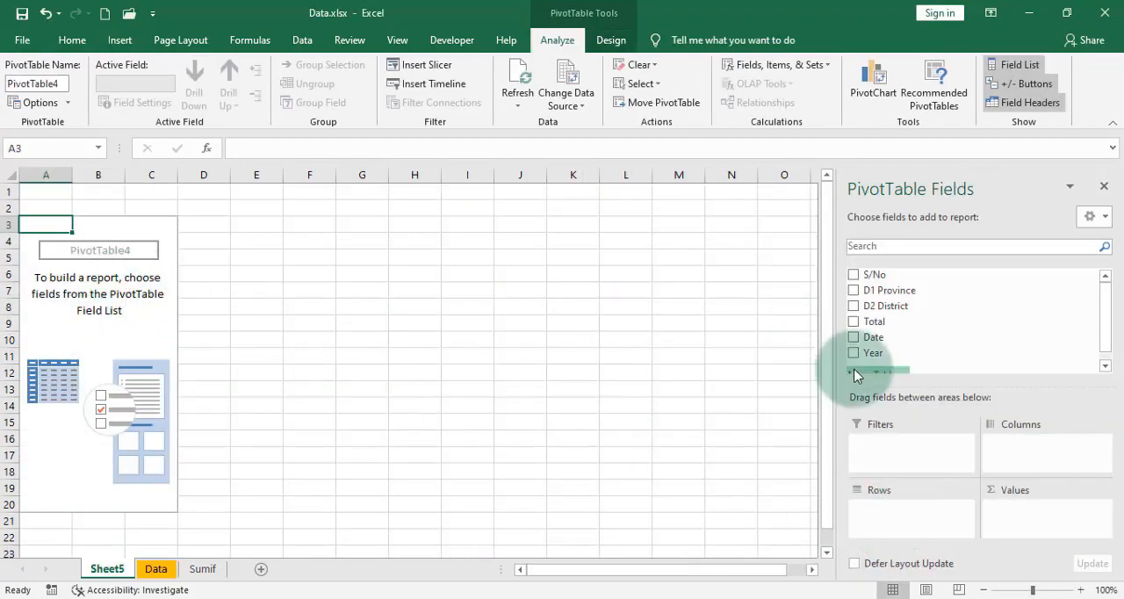
left_click_drag(894, 295, 936, 524)
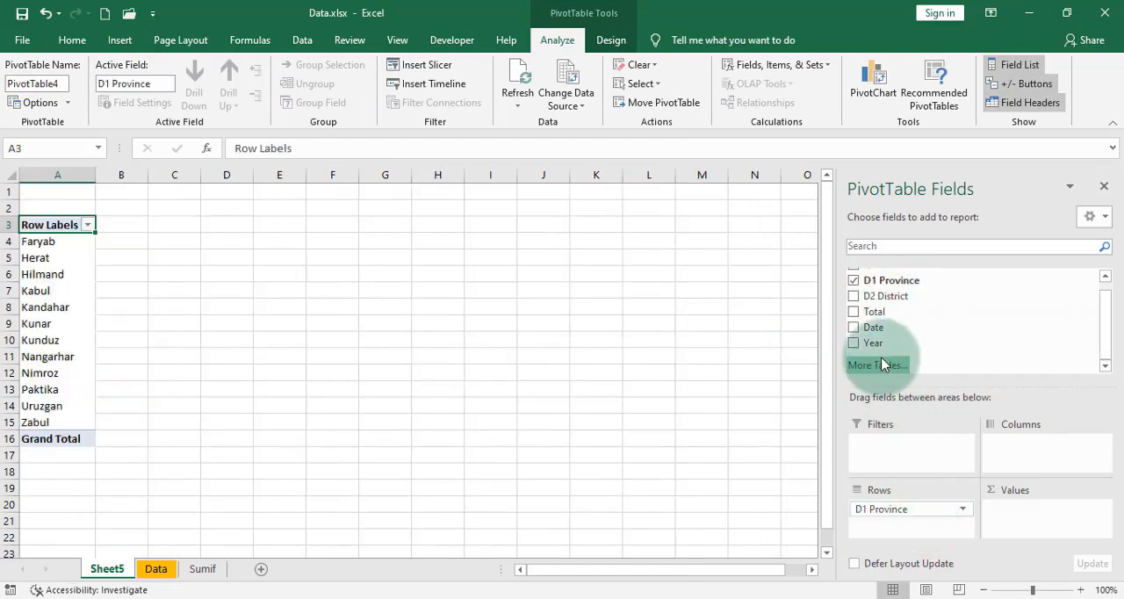
left_click_drag(878, 325, 1009, 509)
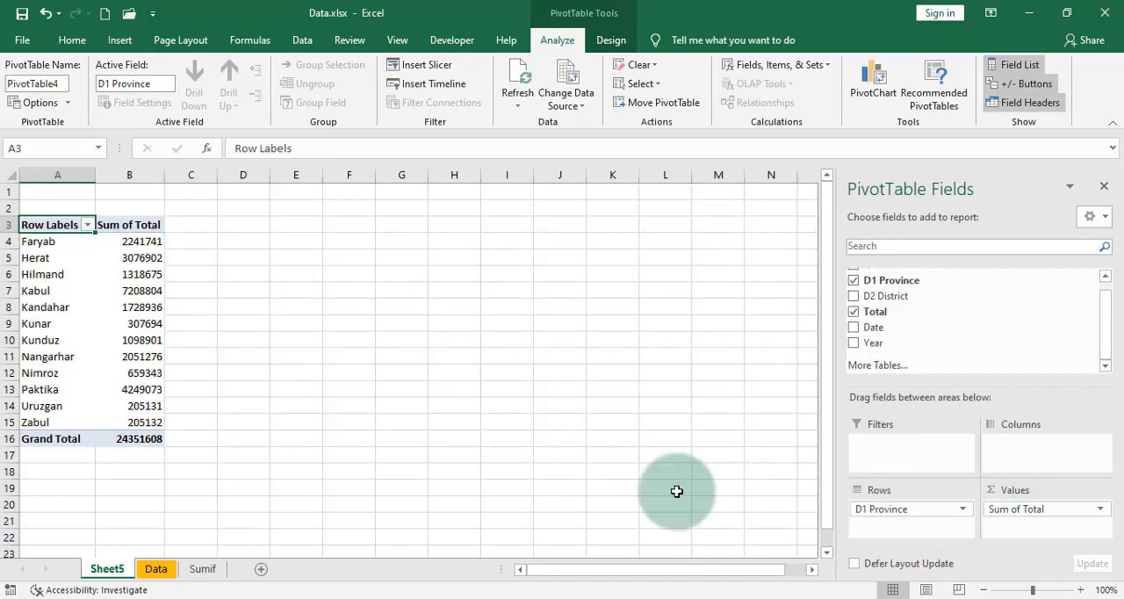
Step: Copy the PivotTable's grand total from B16 and paste it as a value into I15 of the Data sheet
left_click(137, 438)
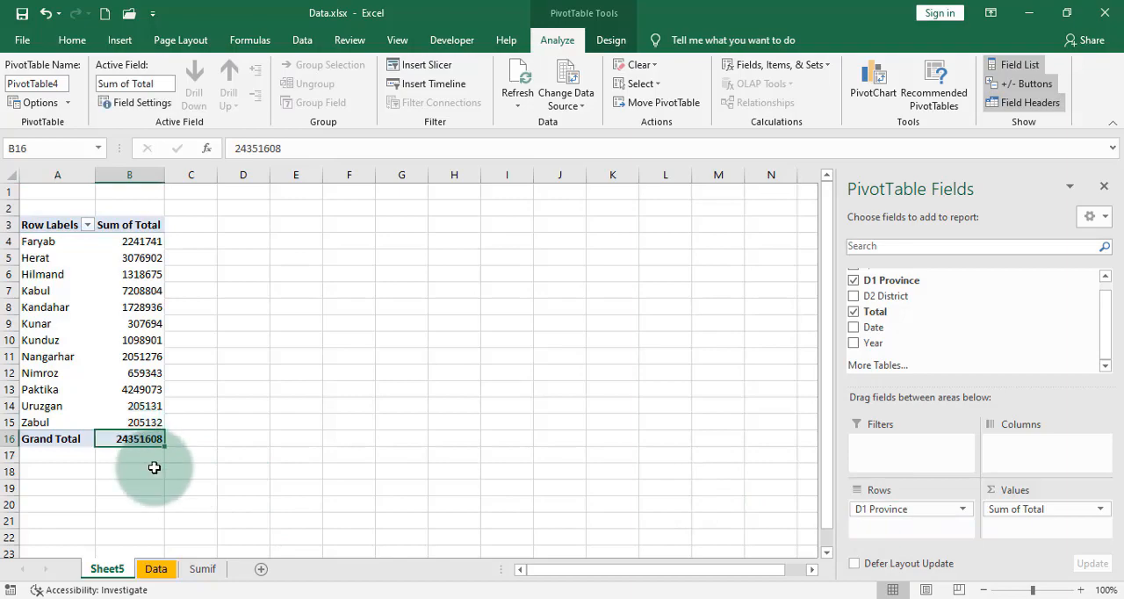
key("ctrl+c")
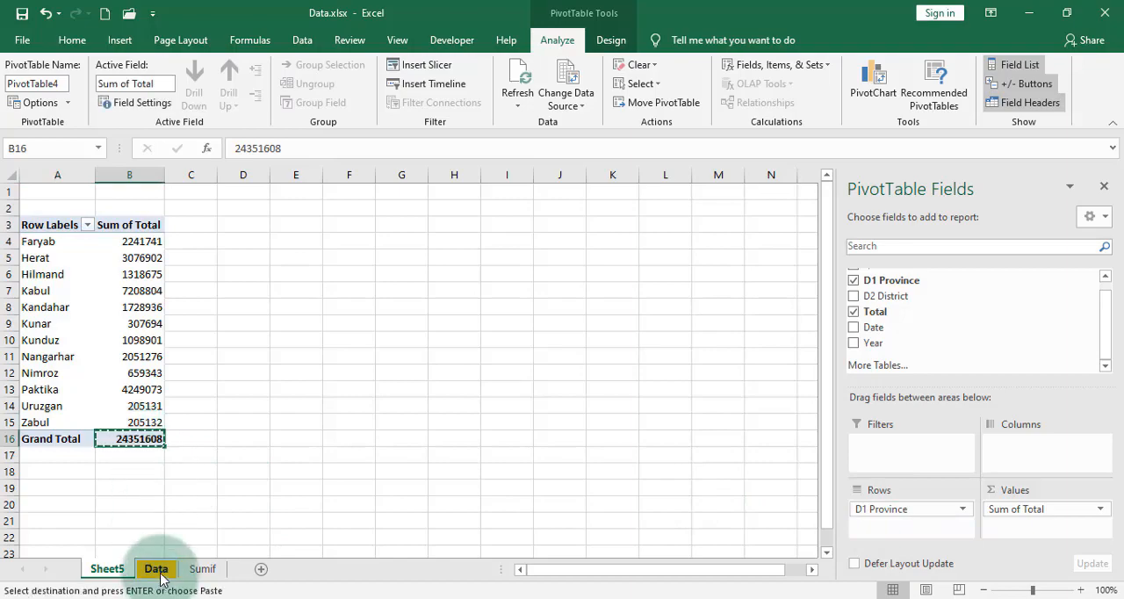
left_click(156, 569)
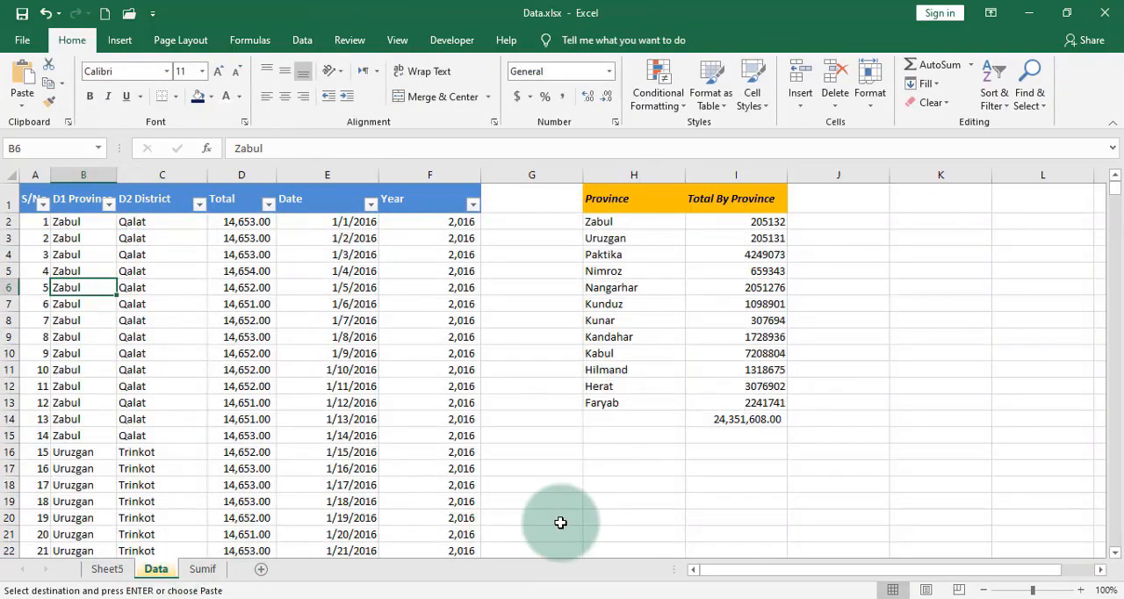
left_click(741, 437)
right_click(742, 438)
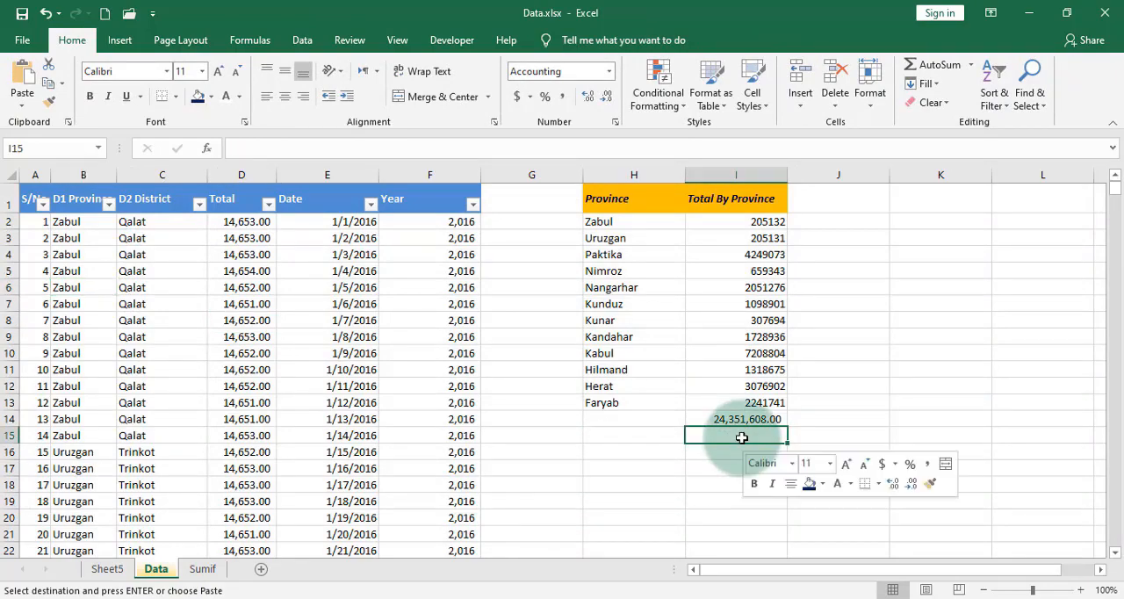
left_click(805, 138)
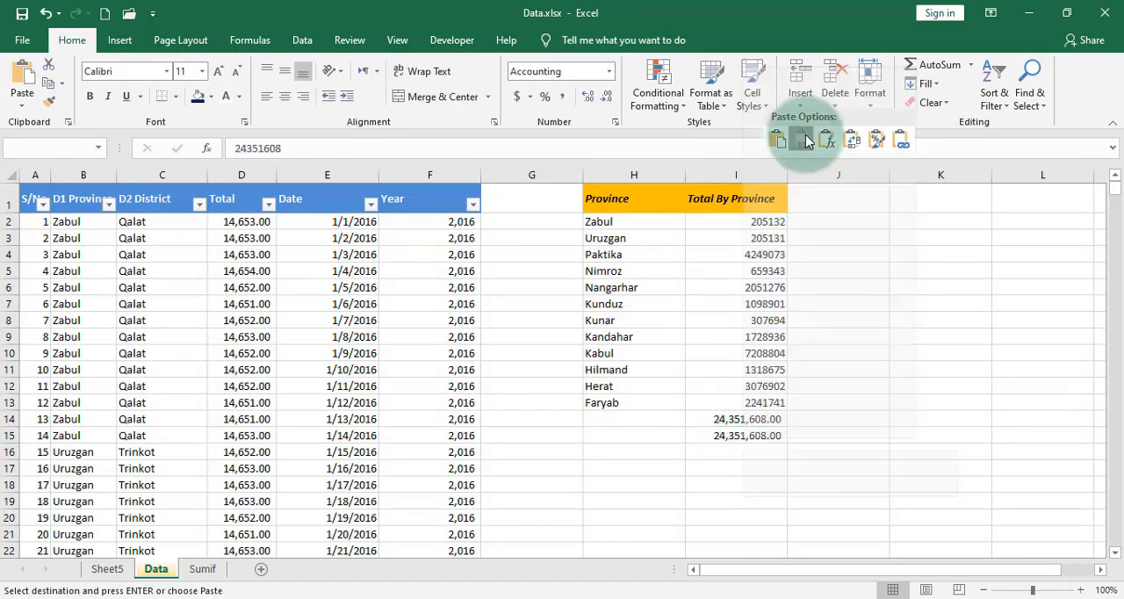
Step: Enter the formula =I14=I15 in I16 to compare the SUMIF total with the PivotTable grand total
left_click(753, 453)
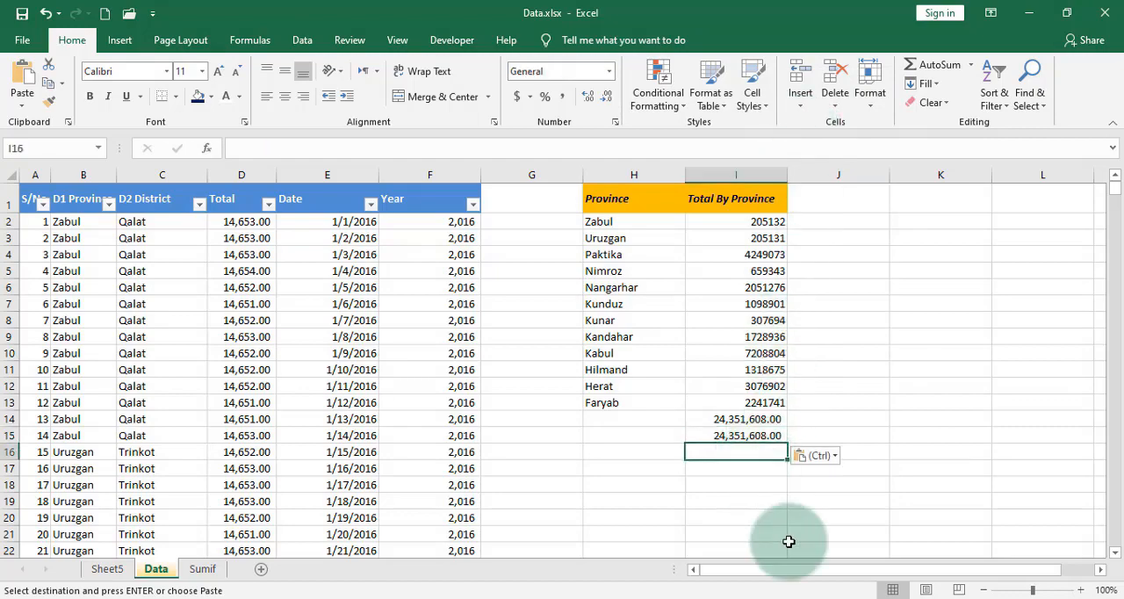
key("Escape")
type("=")
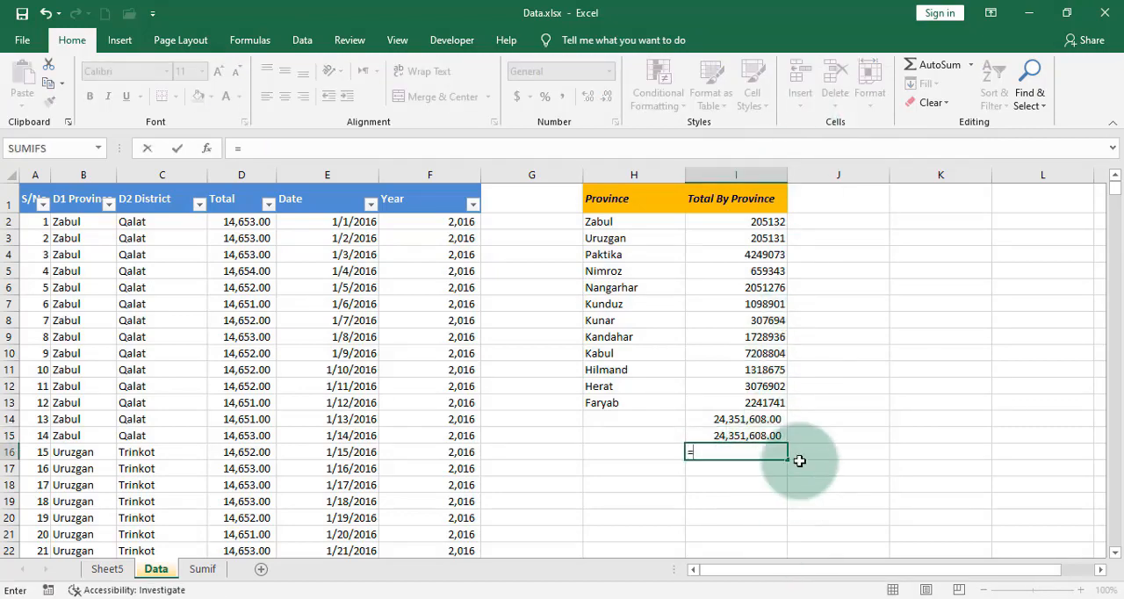
left_click(769, 419)
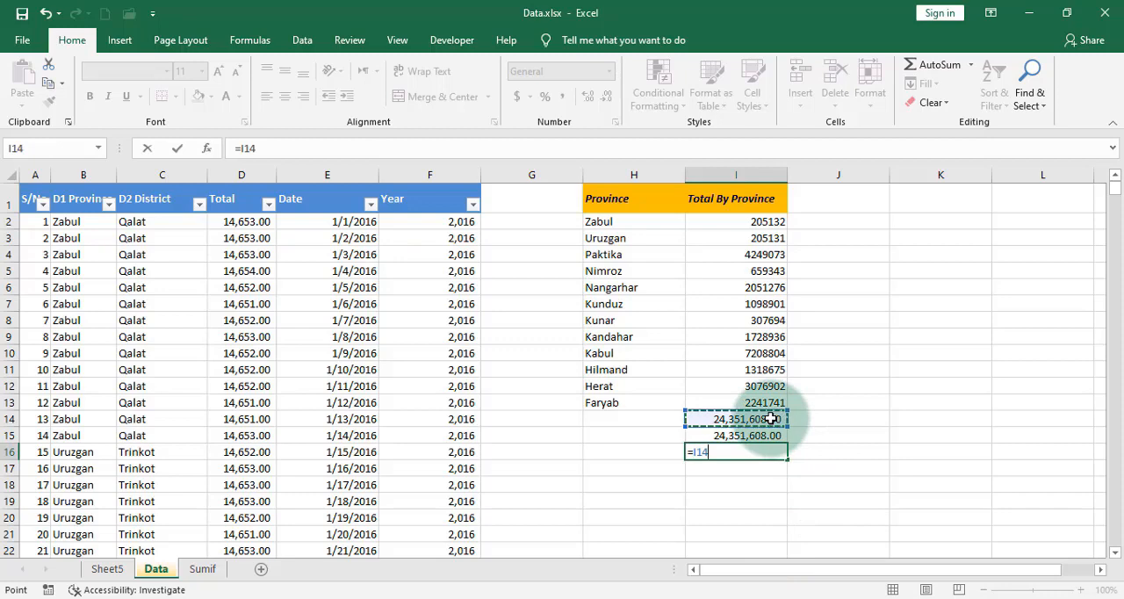
type("=")
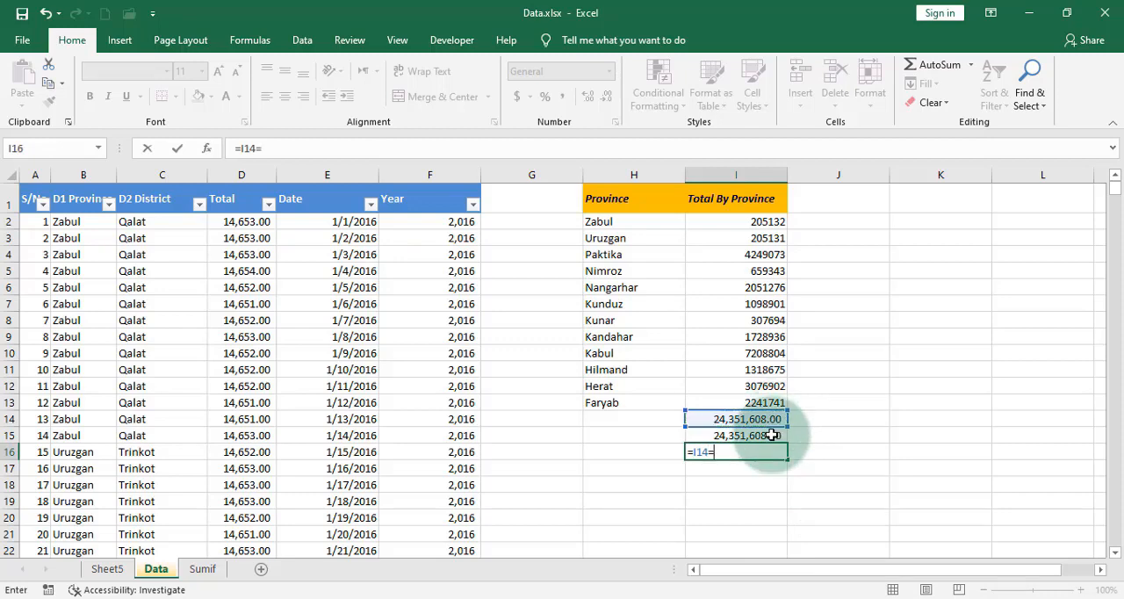
left_click(770, 436)
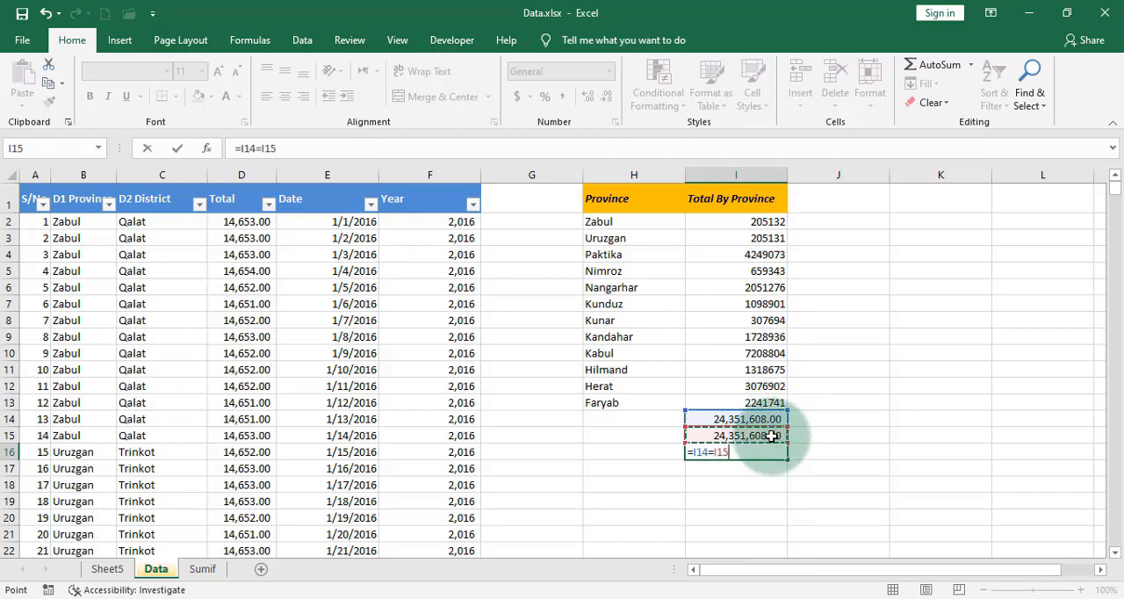
key("Return")
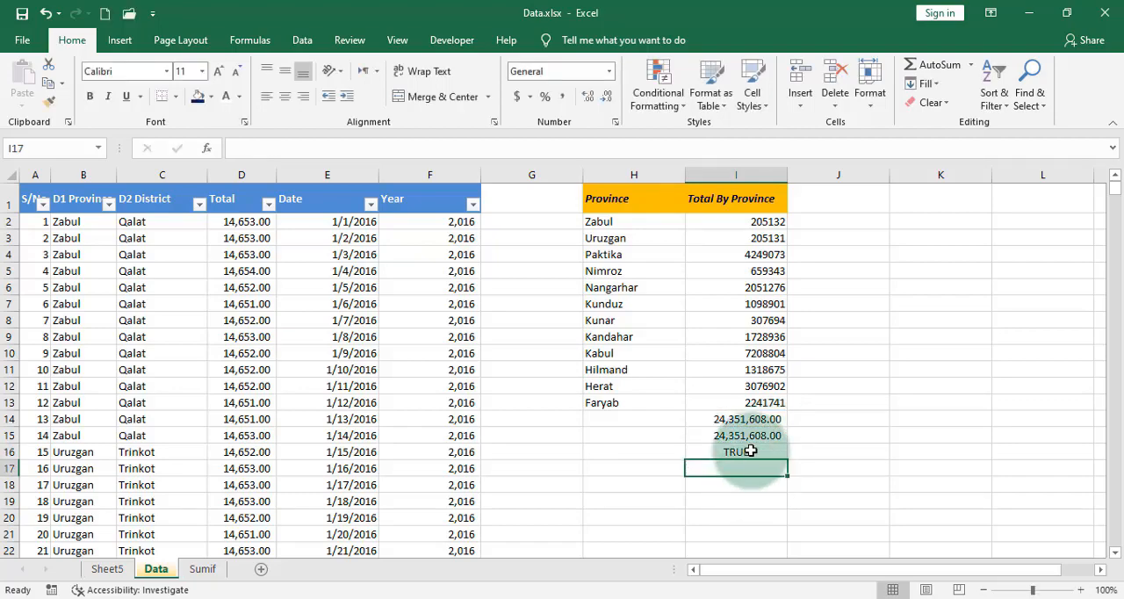
left_click(747, 452)
Step: In B2 of the Sumif sheet, start a SUMIF formula with Data!B:B as the range
left_click(115, 574)
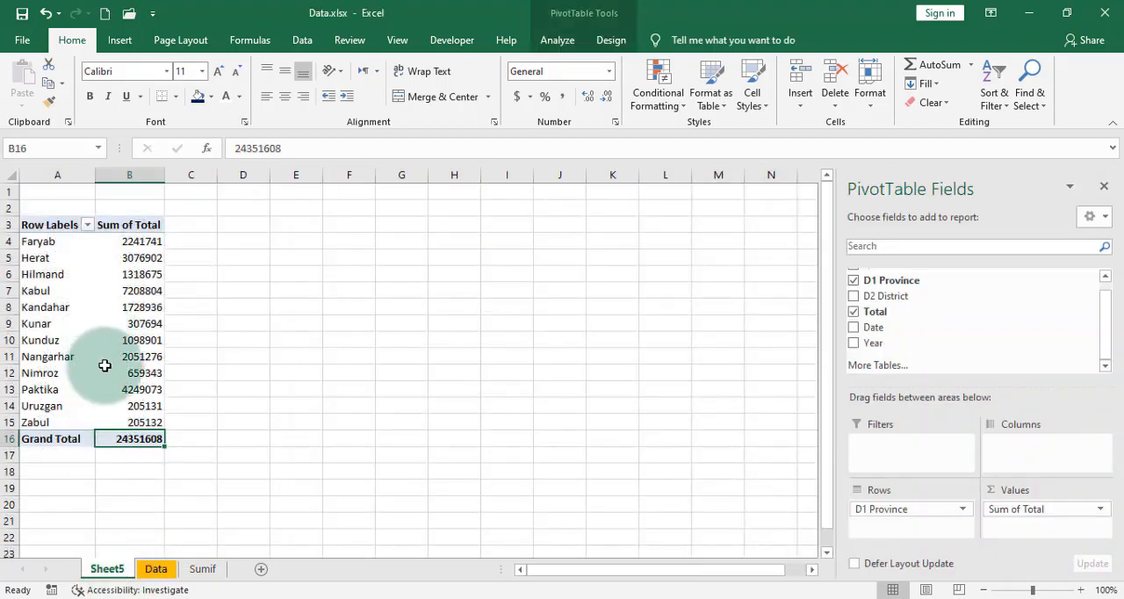
left_click(155, 569)
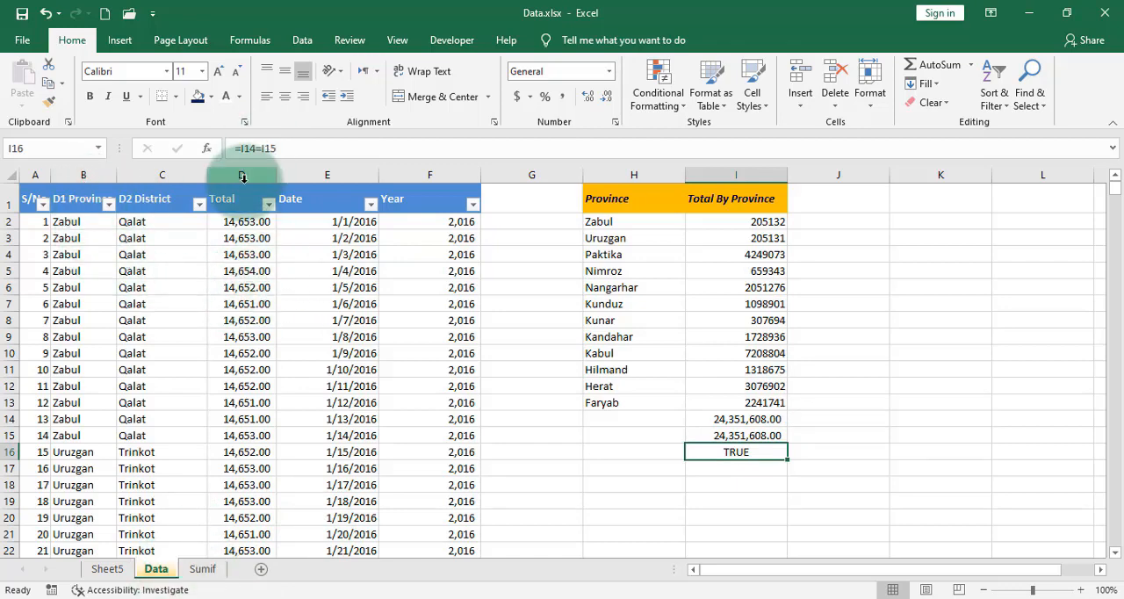
left_click(206, 571)
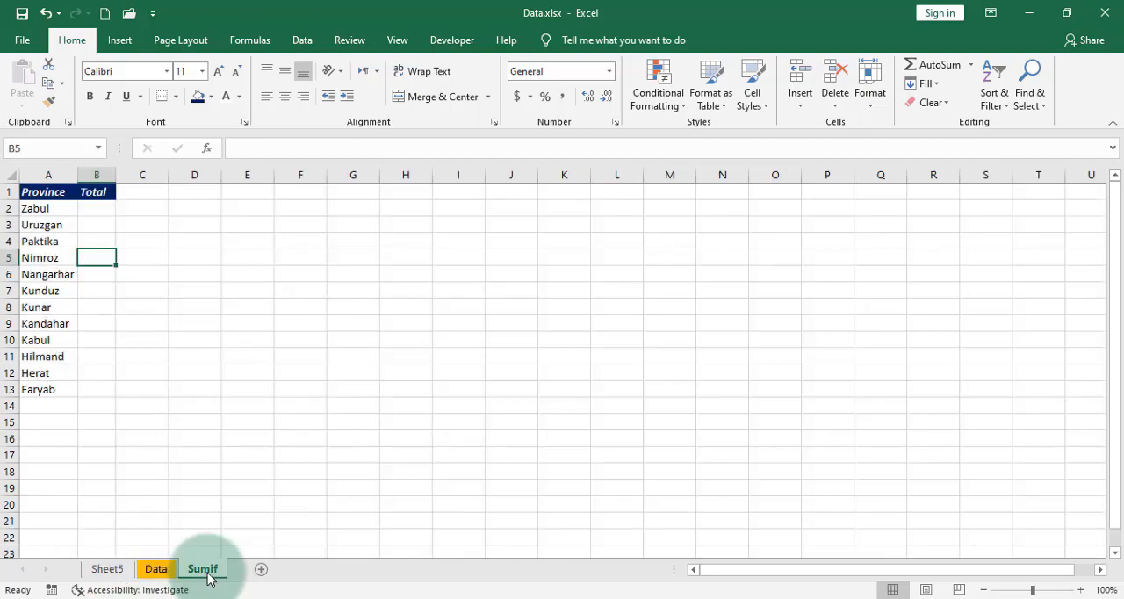
left_click(105, 210)
type("=")
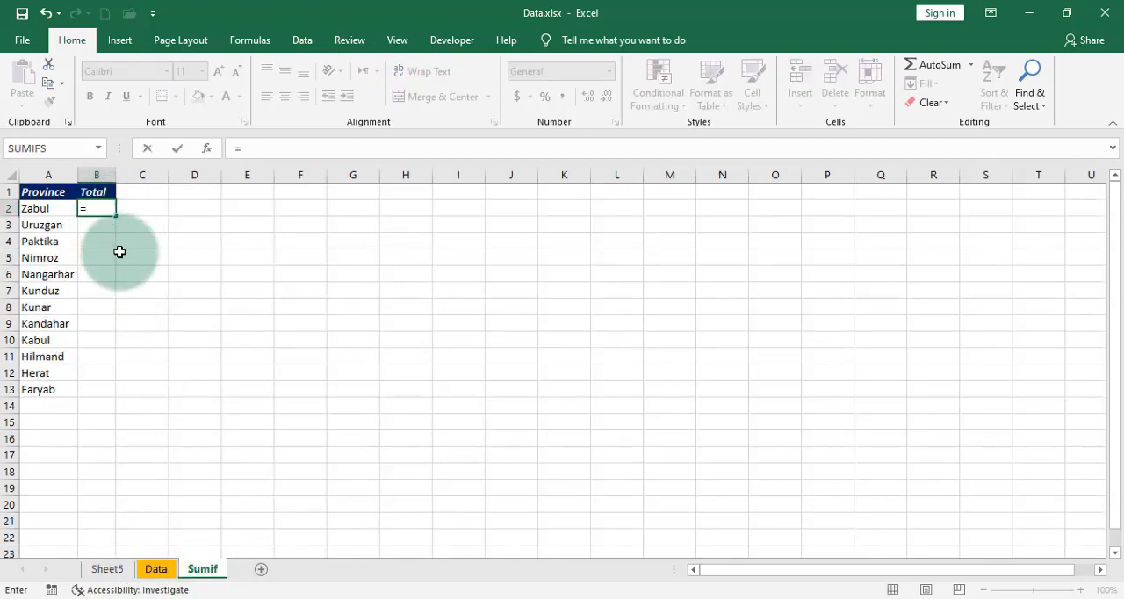
type("sum")
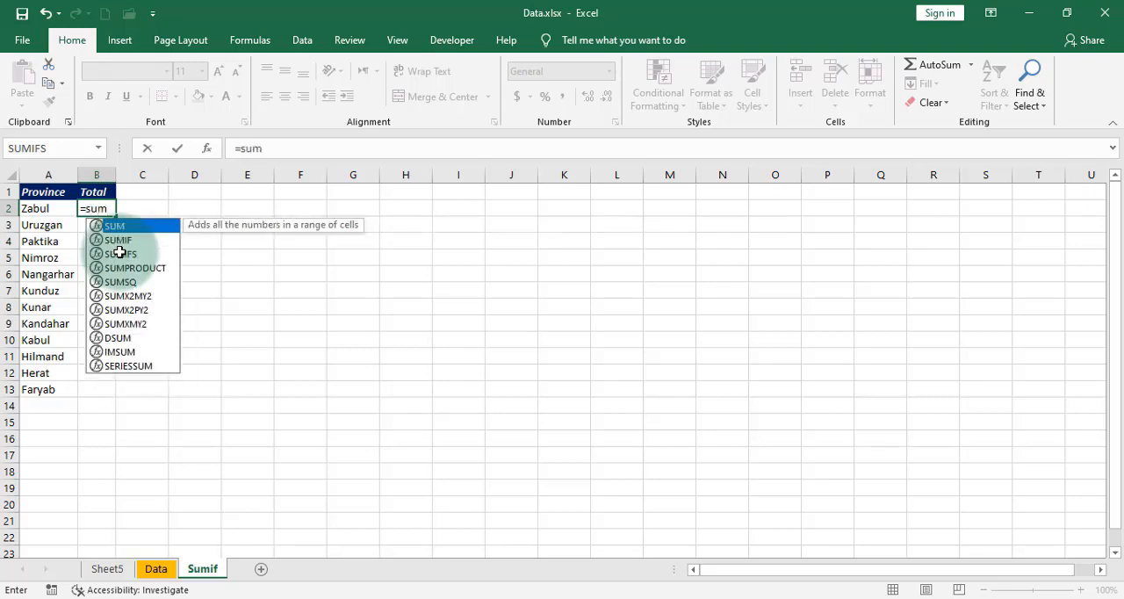
type("if(")
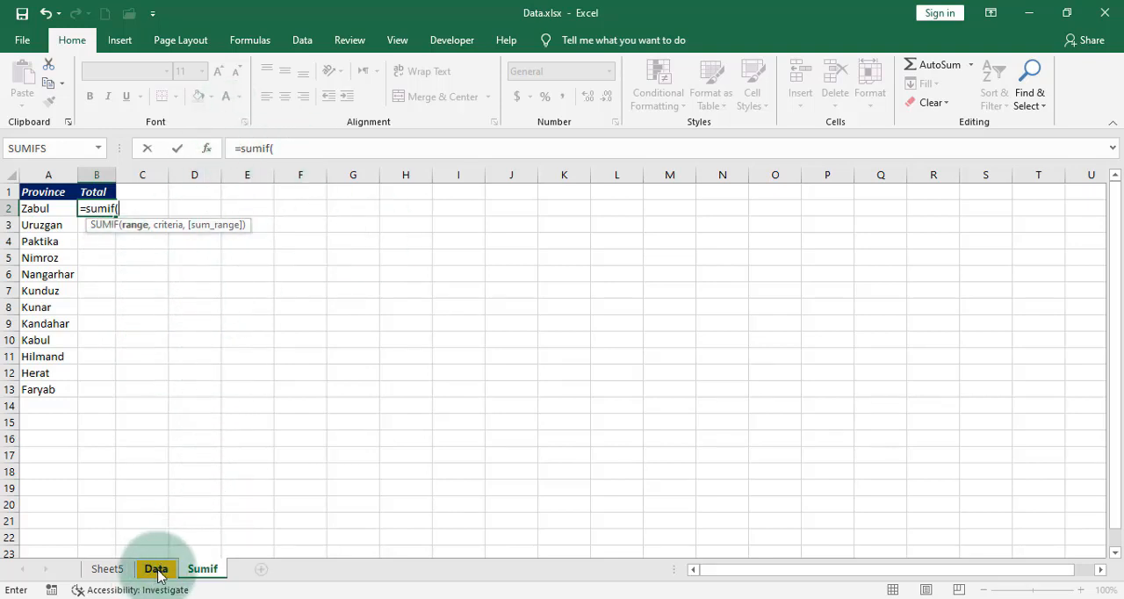
left_click(222, 170)
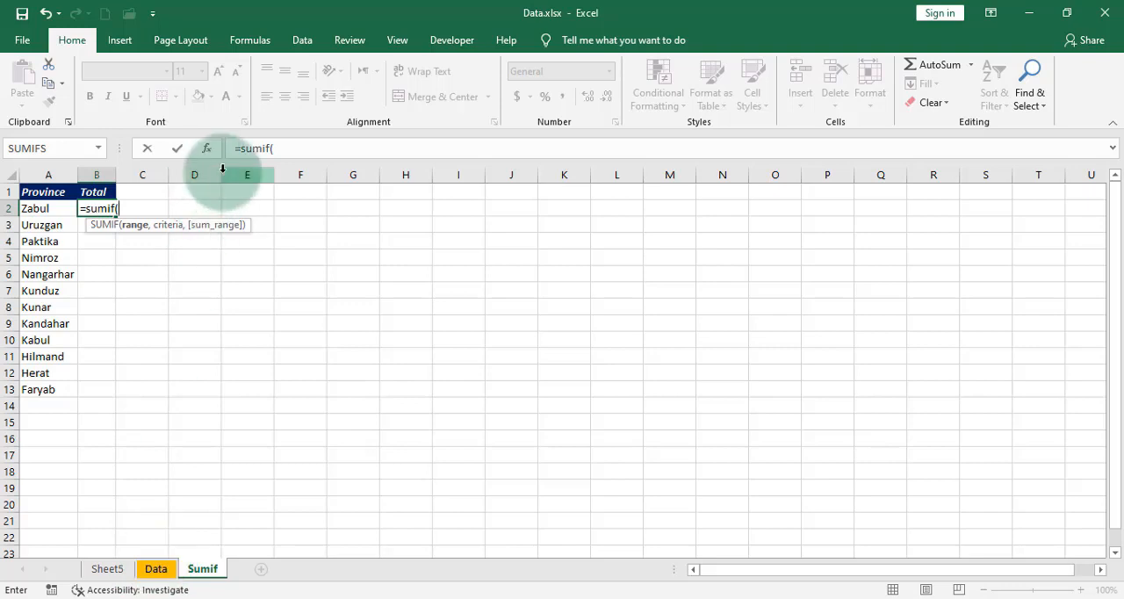
type("Data")
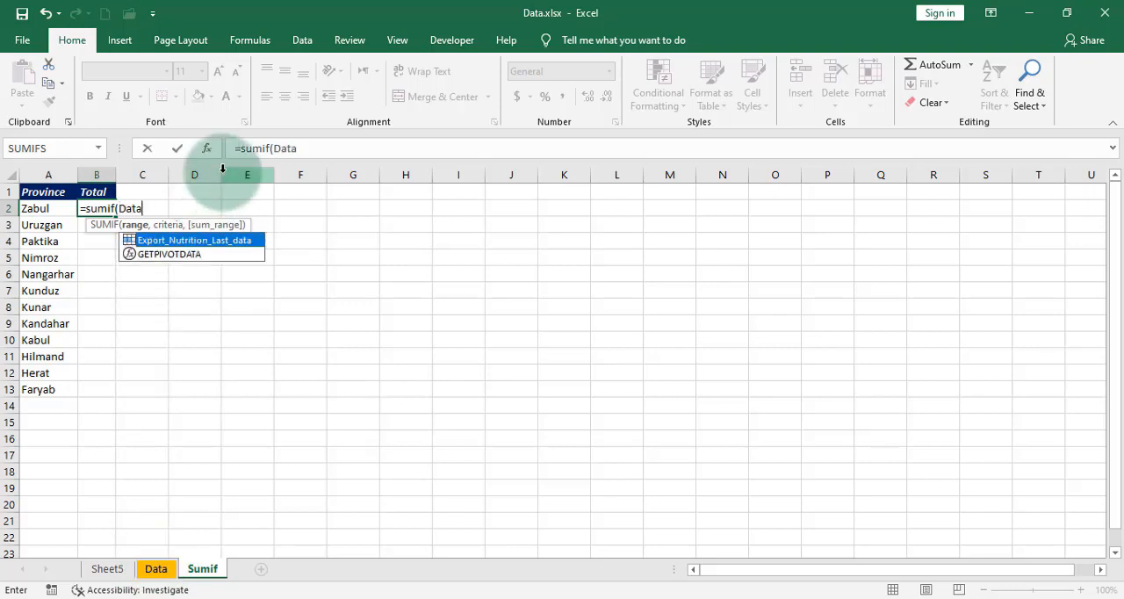
type("!")
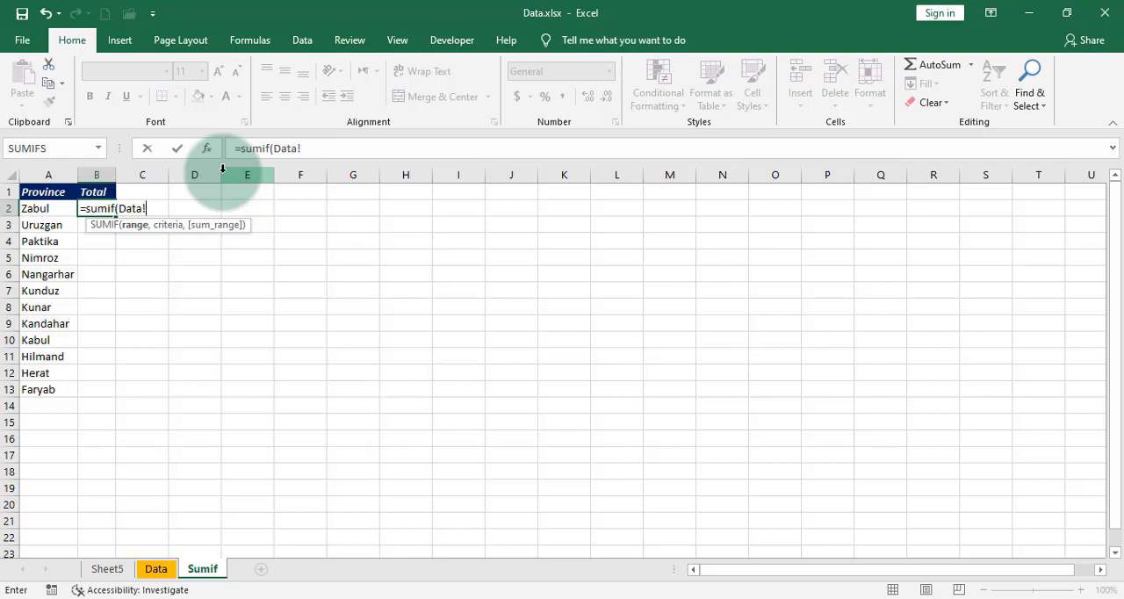
type("b:b,")
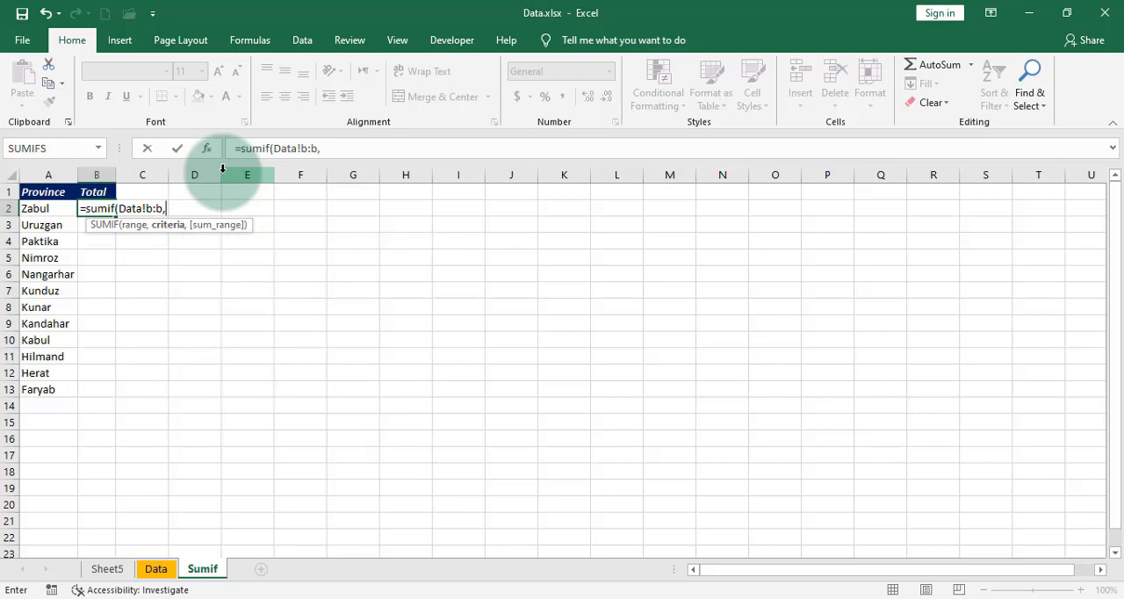
Step: Complete the SUMIF formula in B2 with A2 as the criteria and Data!D:D as the sum range
left_click(53, 211)
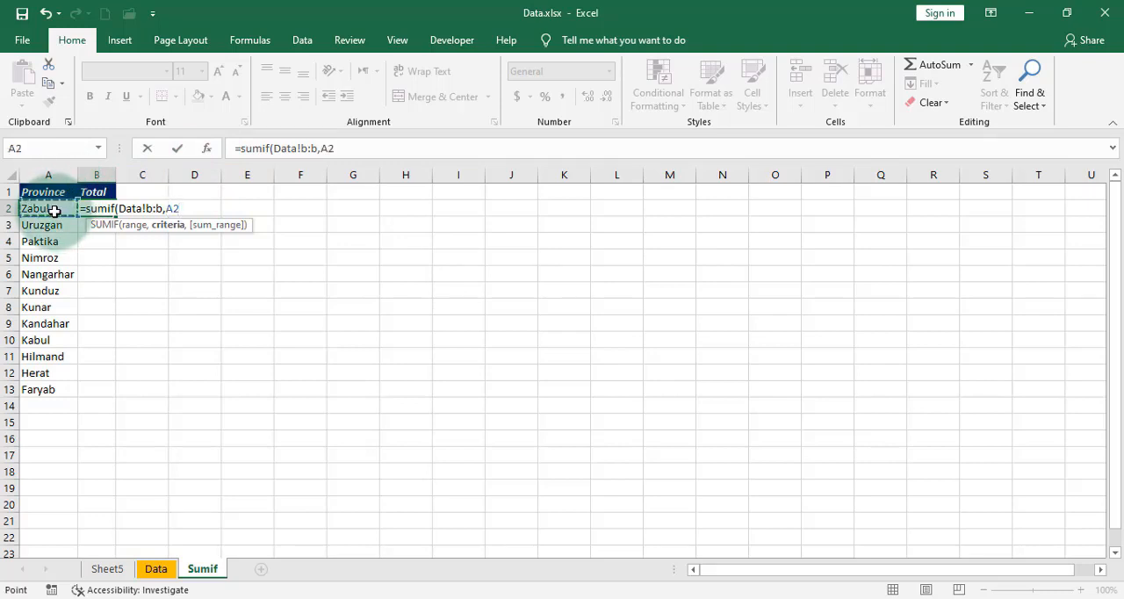
type(",")
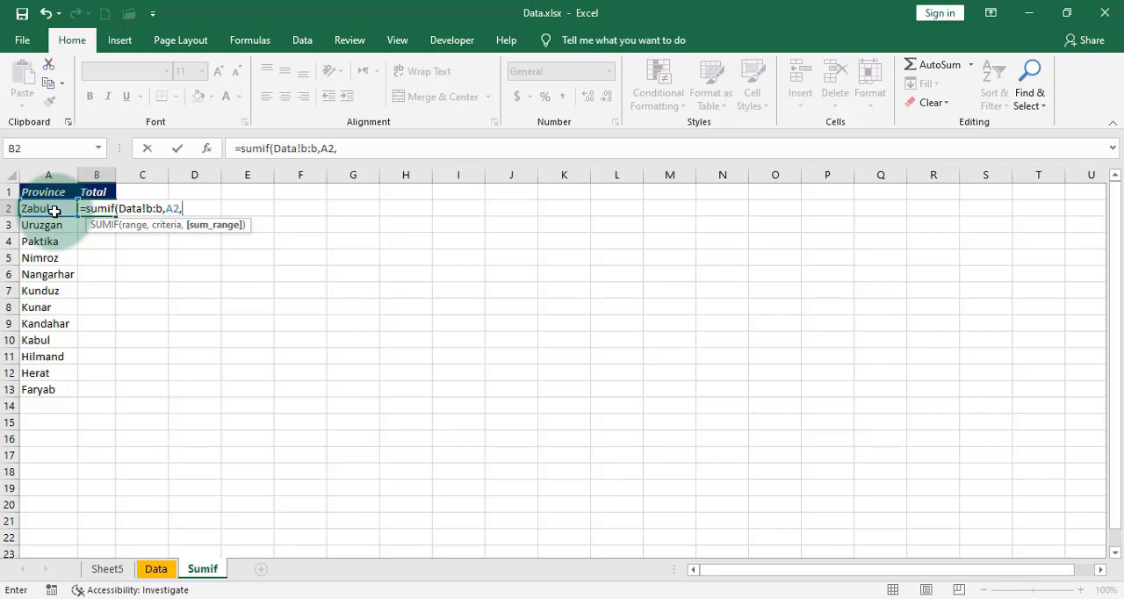
type("D")
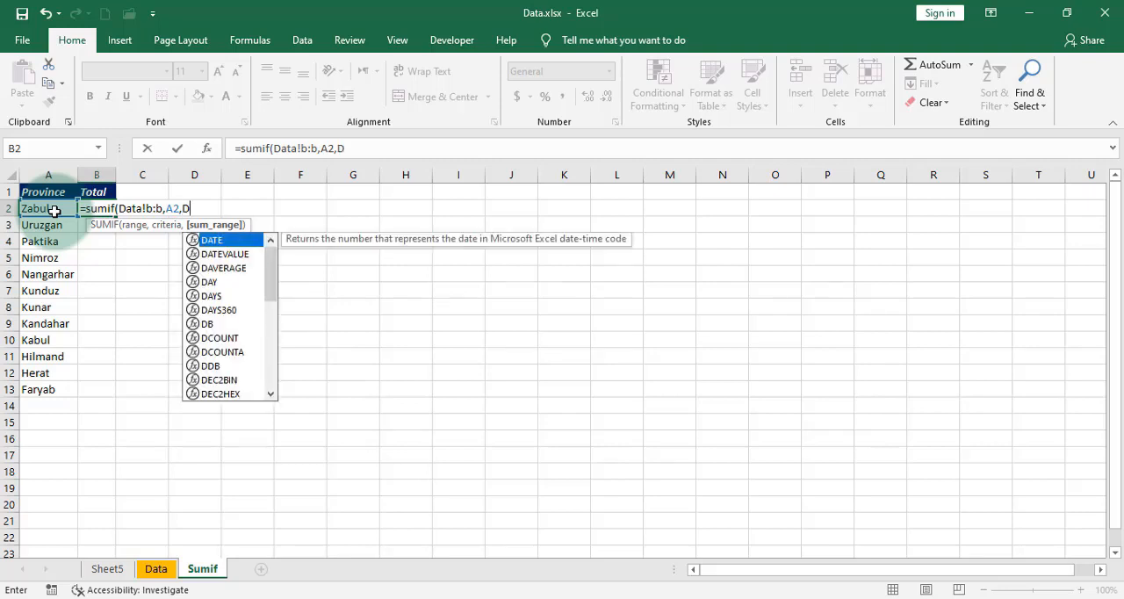
type("ata!")
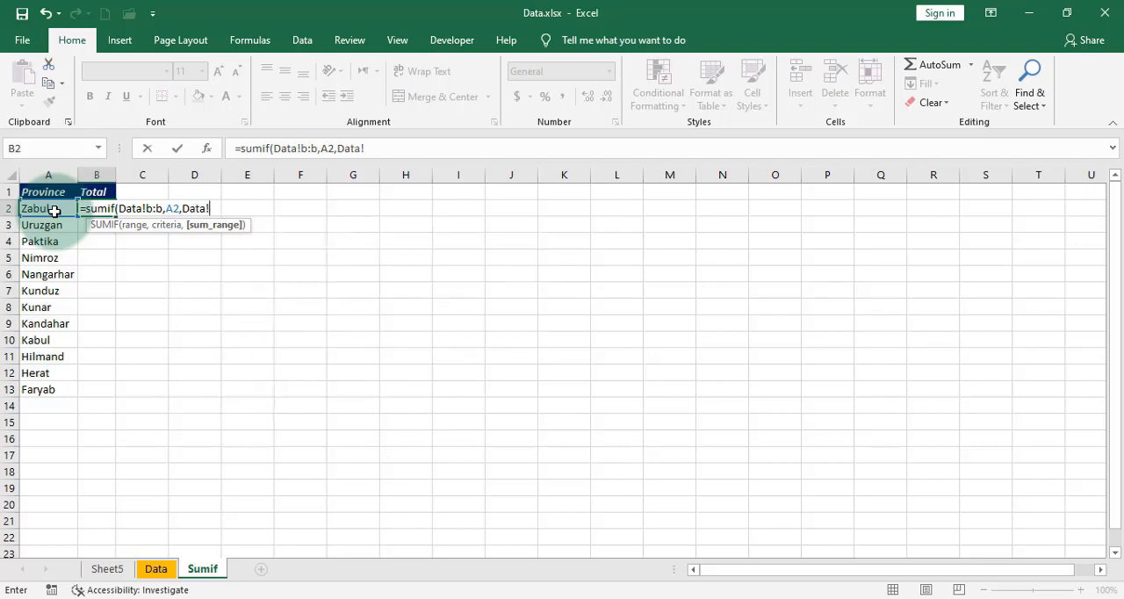
type("d:D")
key("Escape")
type(")")
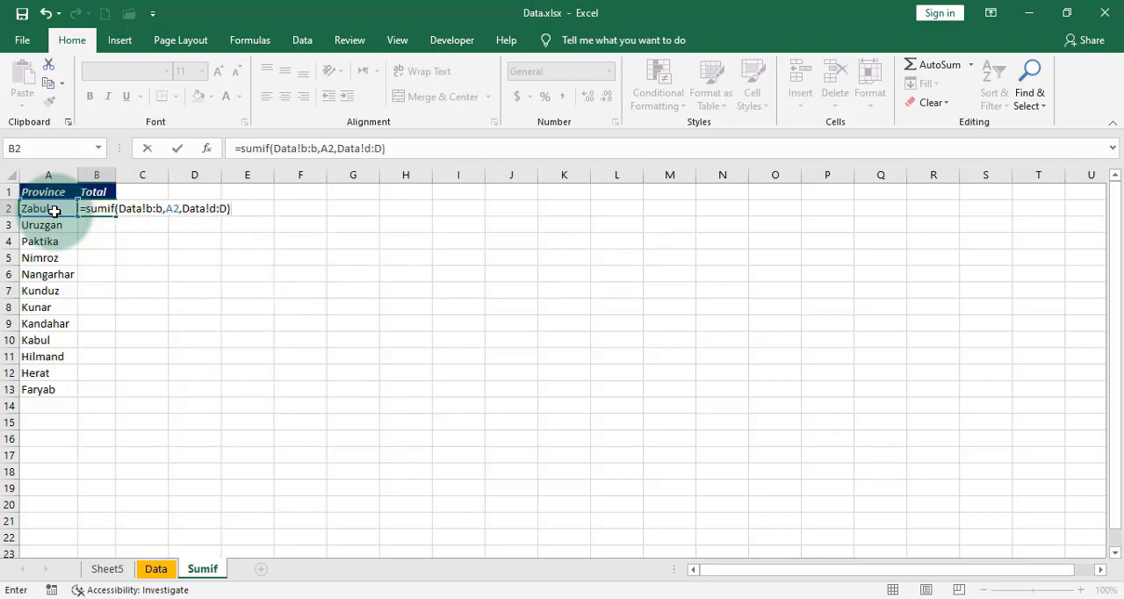
key("Return")
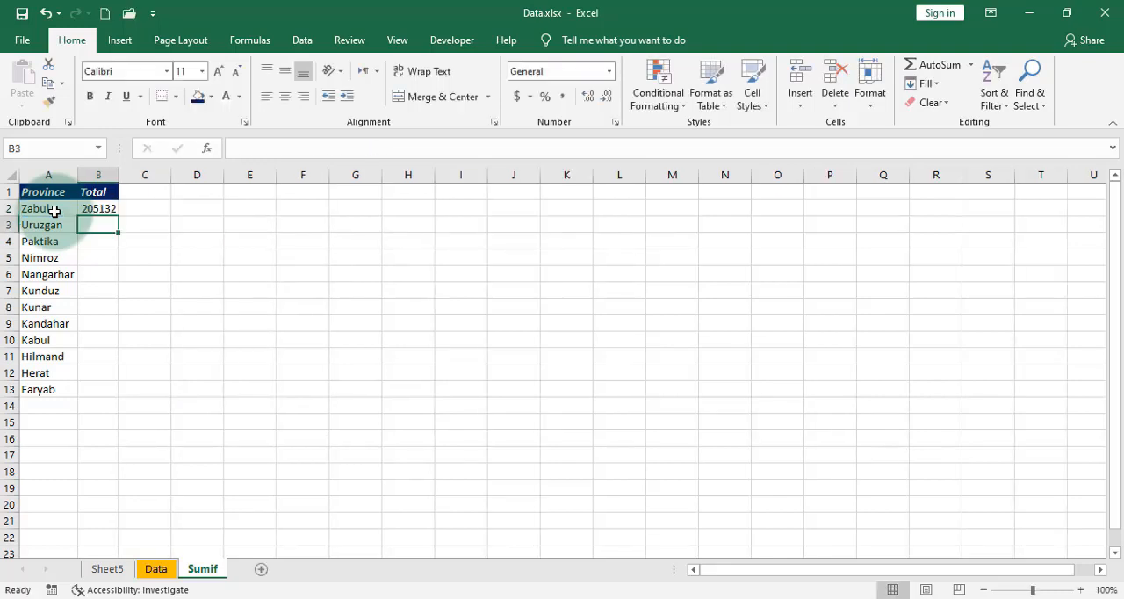
Step: Fill the SUMIF formula from B2 down to B13 and autofit the width of column B
left_click(116, 212)
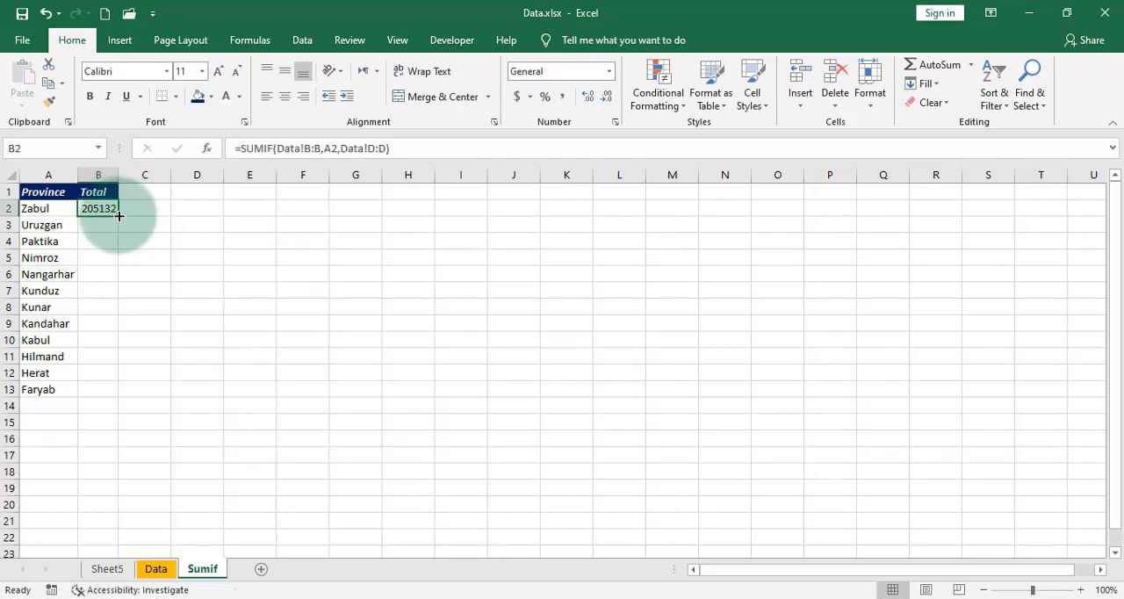
double_click(119, 215)
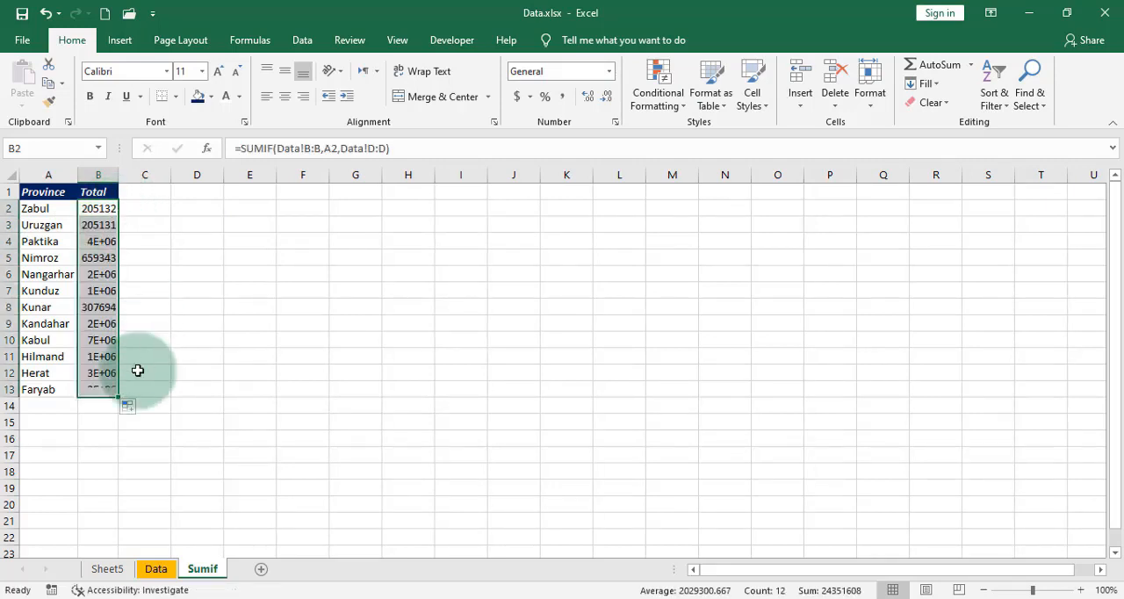
double_click(117, 181)
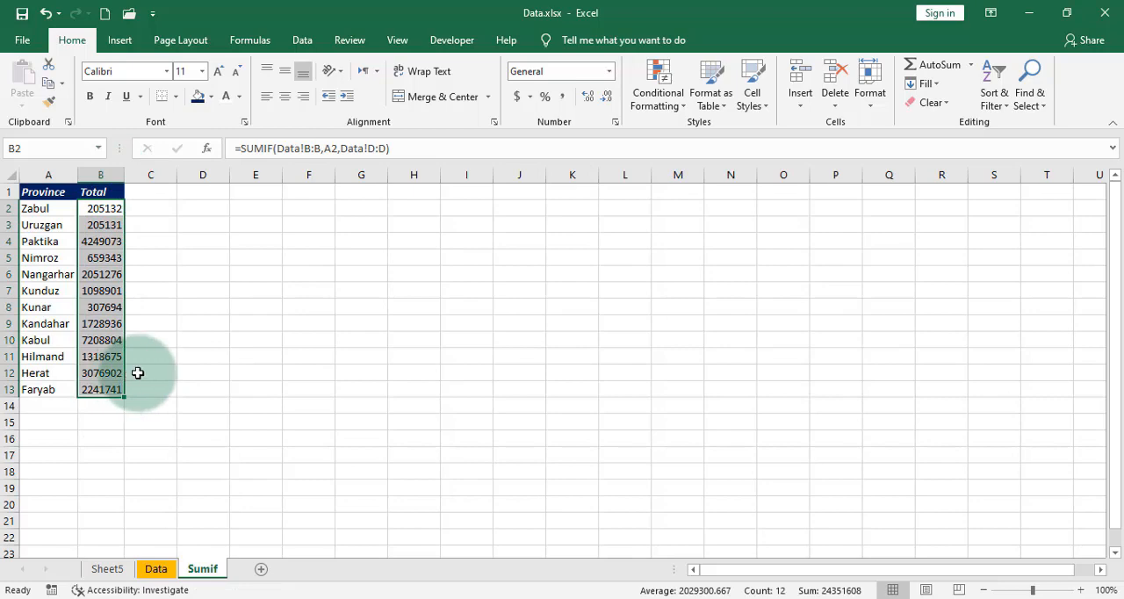
Step: Copy the province totals in I2:I13 of the Data sheet and paste them as values at C2 of the Sumif sheet
left_click(156, 569)
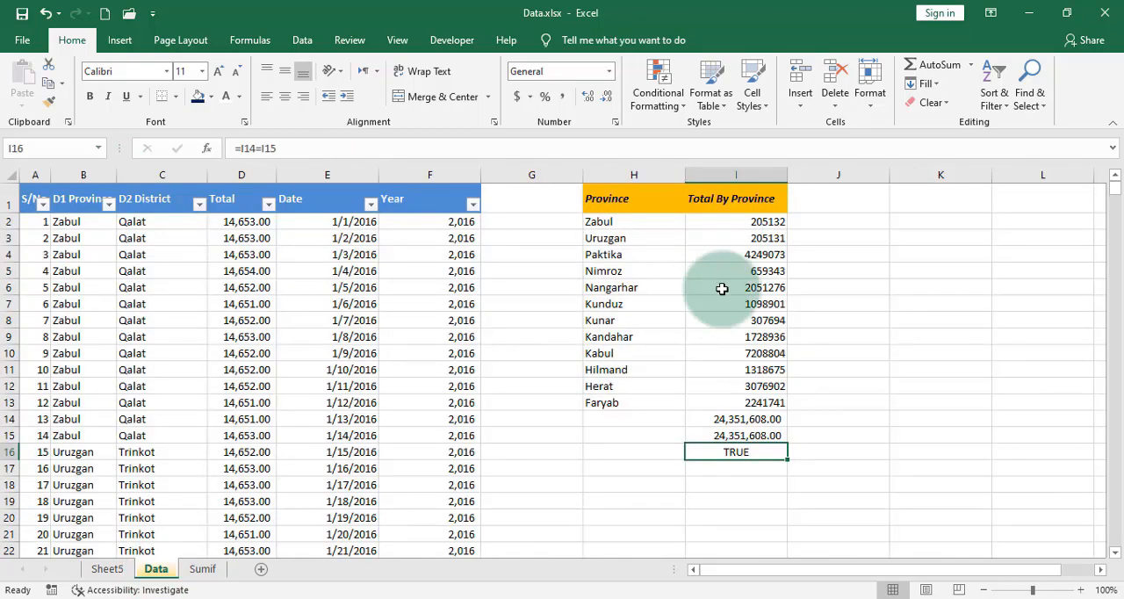
left_click_drag(773, 223, 777, 400)
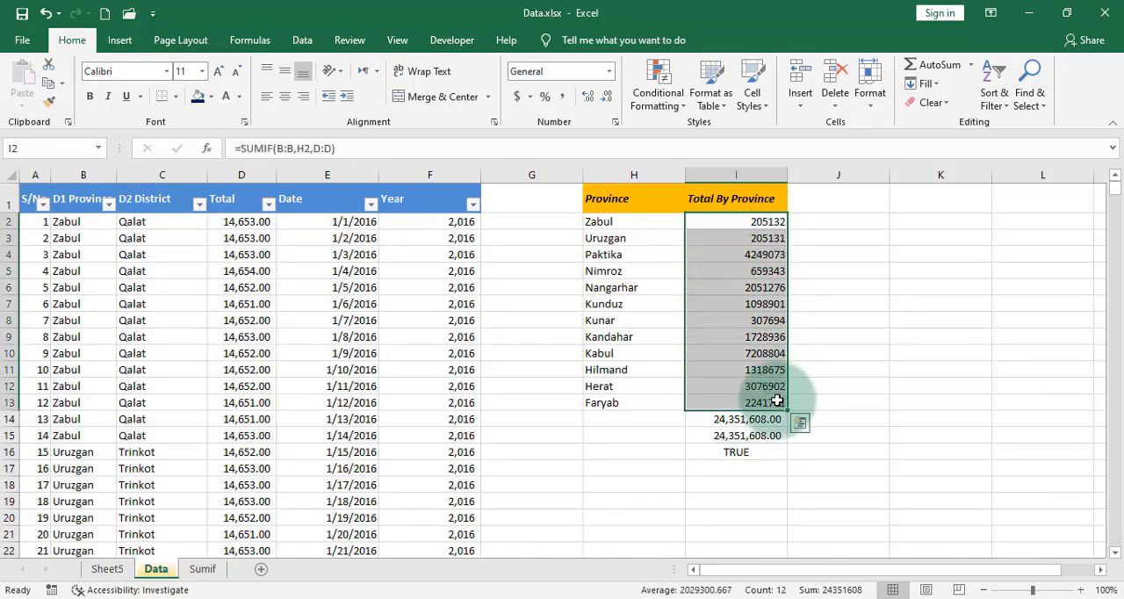
key("ctrl+c")
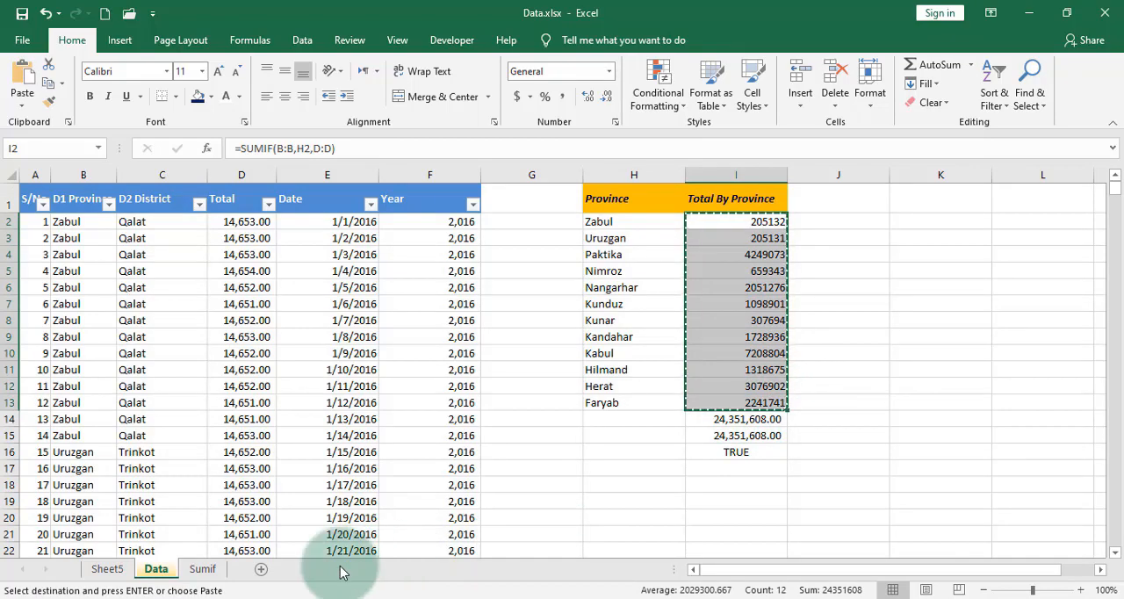
left_click(202, 569)
right_click(151, 213)
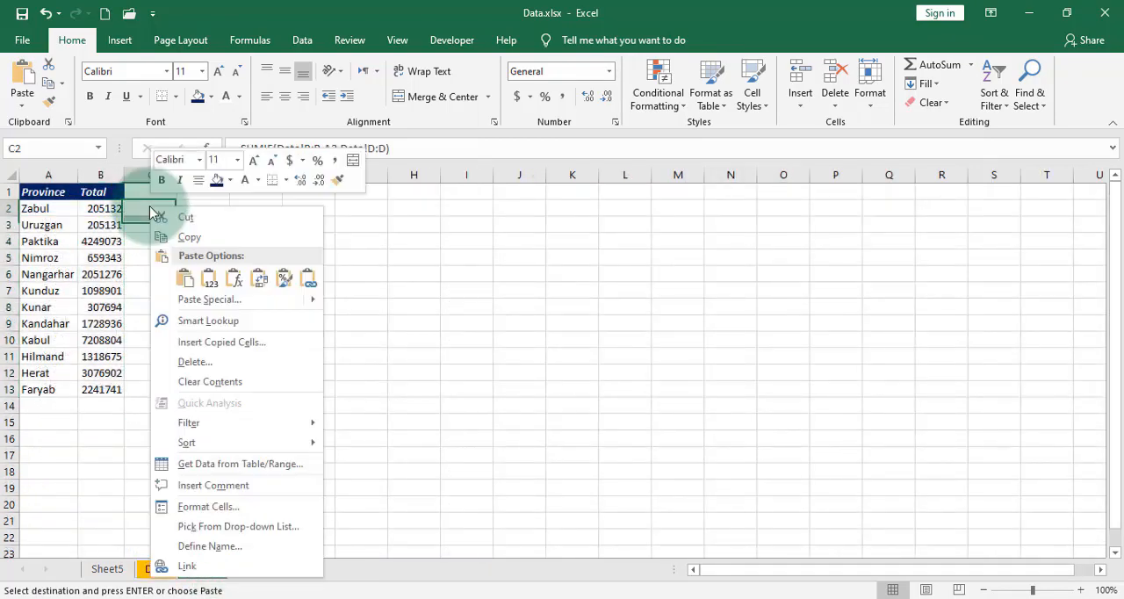
left_click(214, 279)
Step: Enter the formula =B2=C2 in D2 and fill it down to D13 to compare both sets of totals
left_click(216, 212)
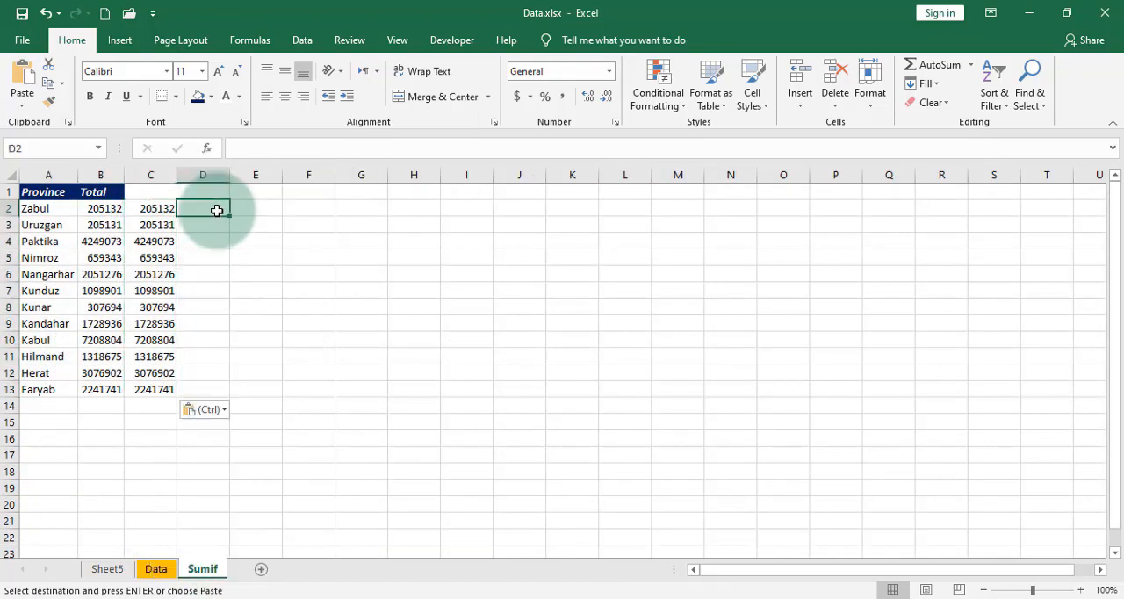
type("=")
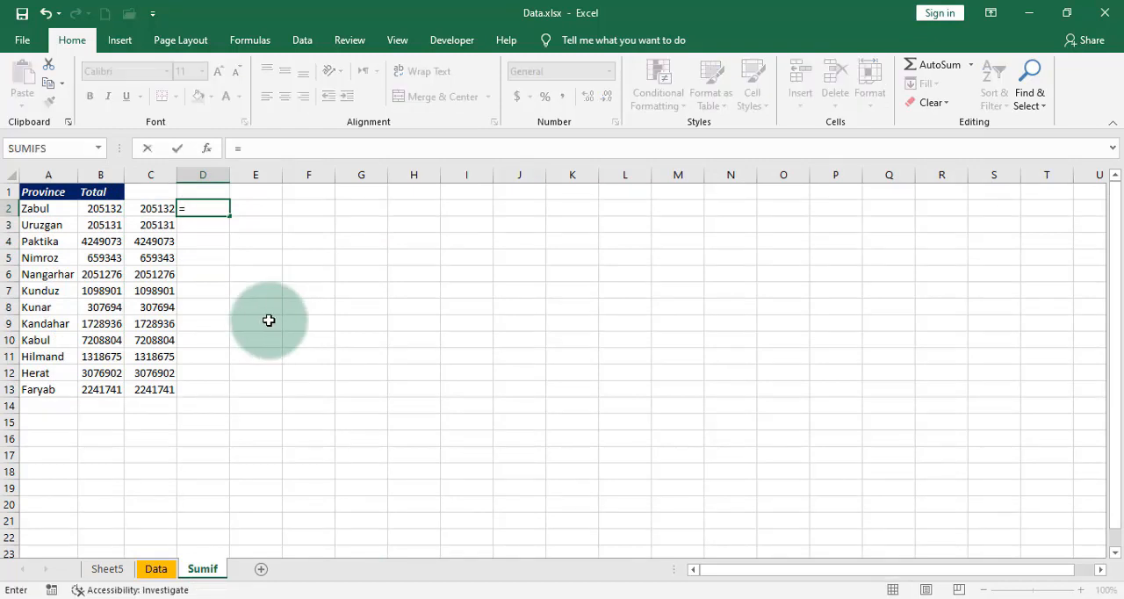
left_click(89, 209)
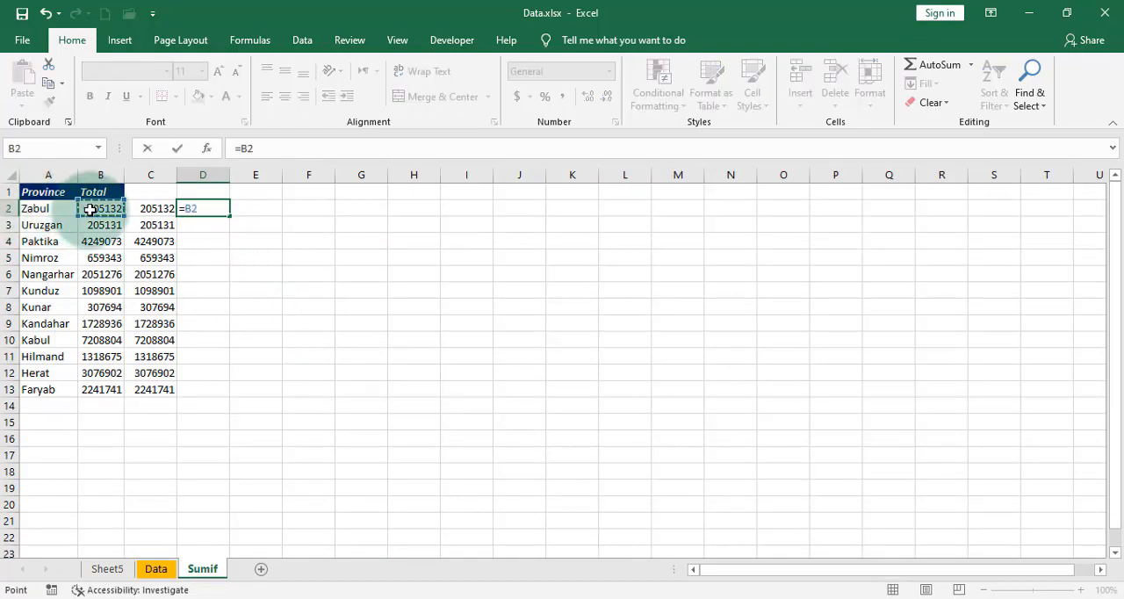
type("=")
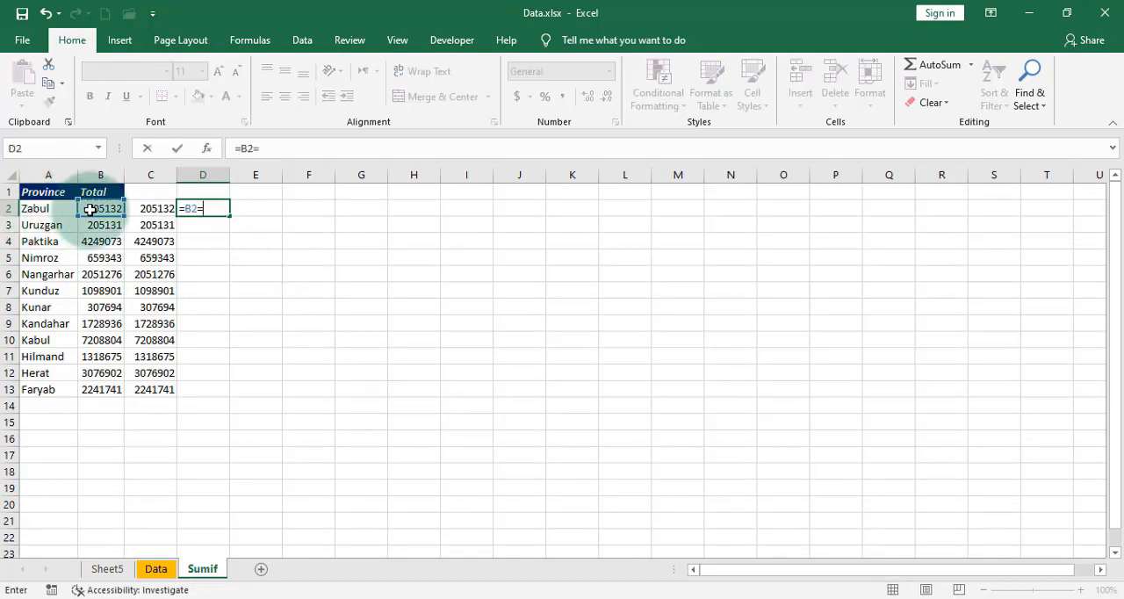
left_click(155, 212)
key("Return")
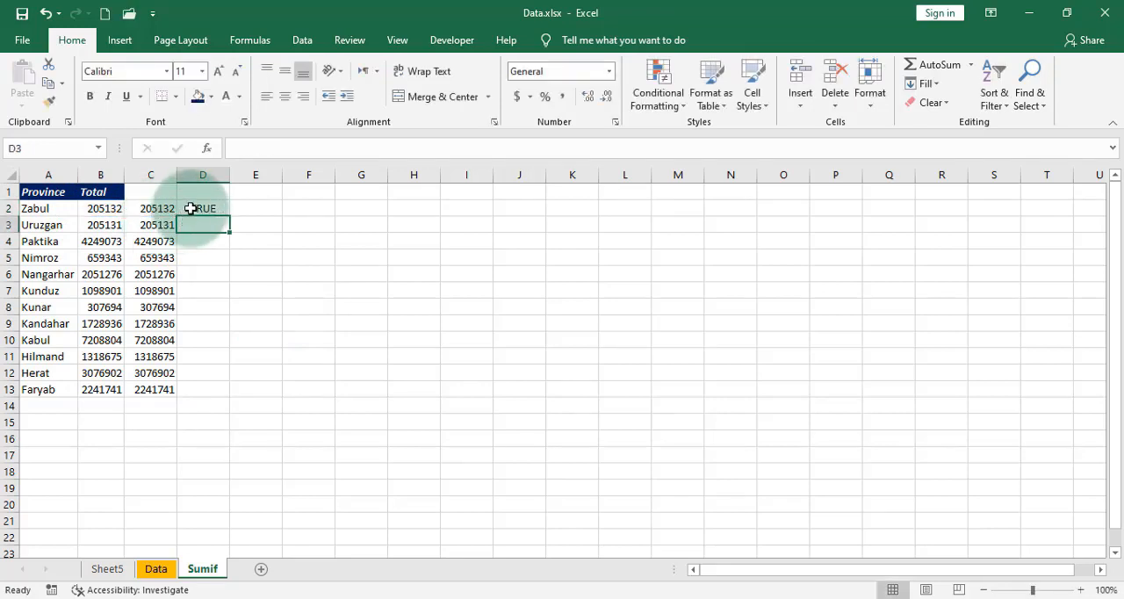
left_click(199, 209)
double_click(230, 216)
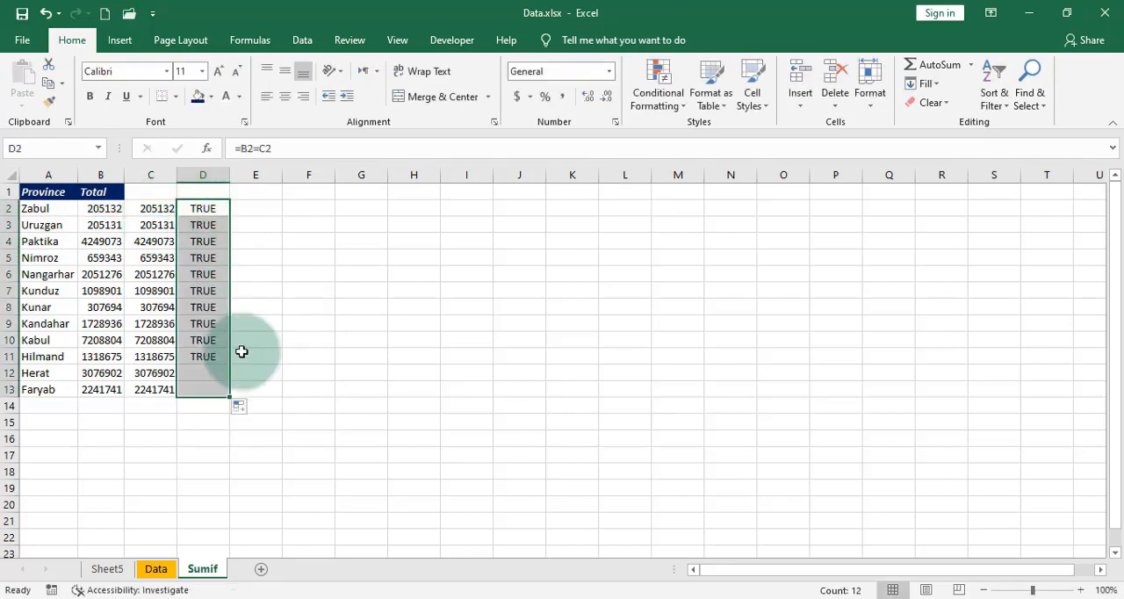
left_click(313, 367)
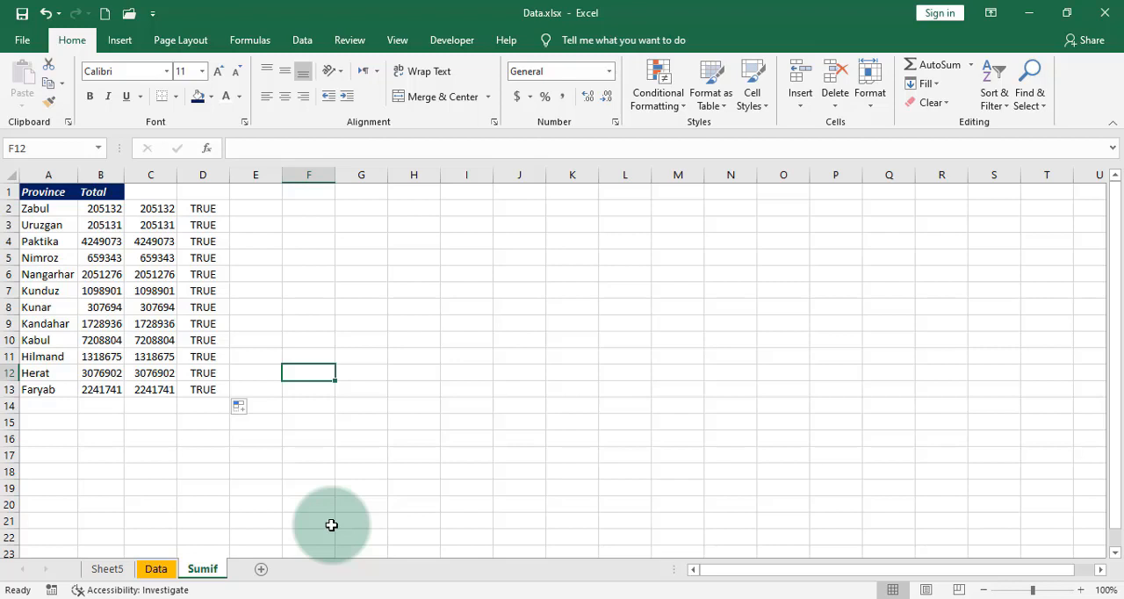
Step: Inspect the SUMIF formula in B2 without changing it
left_click(90, 208)
double_click(91, 207)
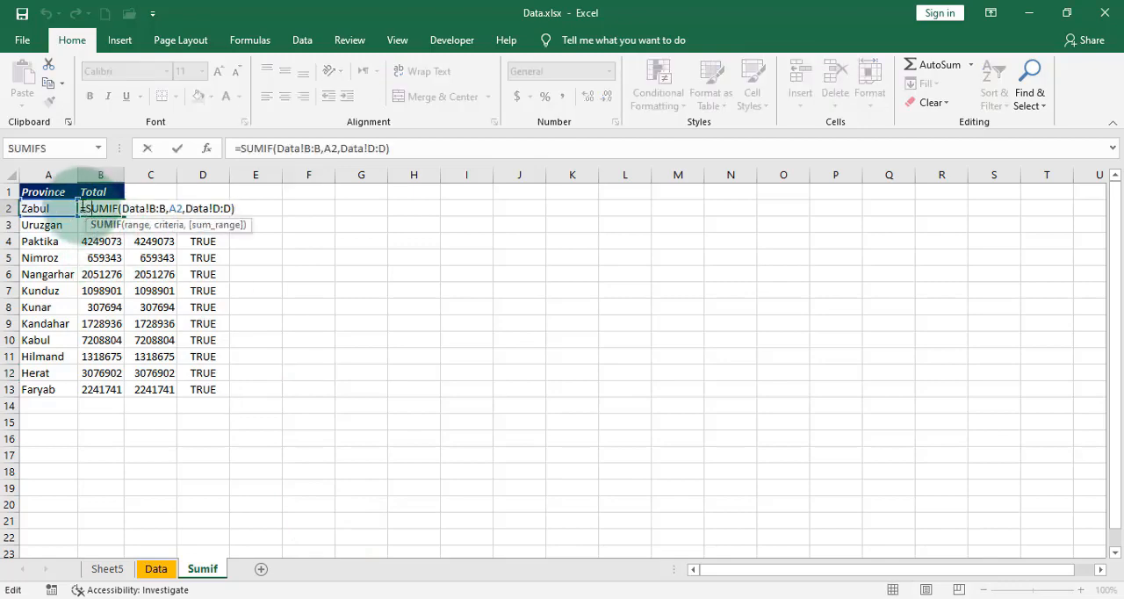
left_click(369, 239)
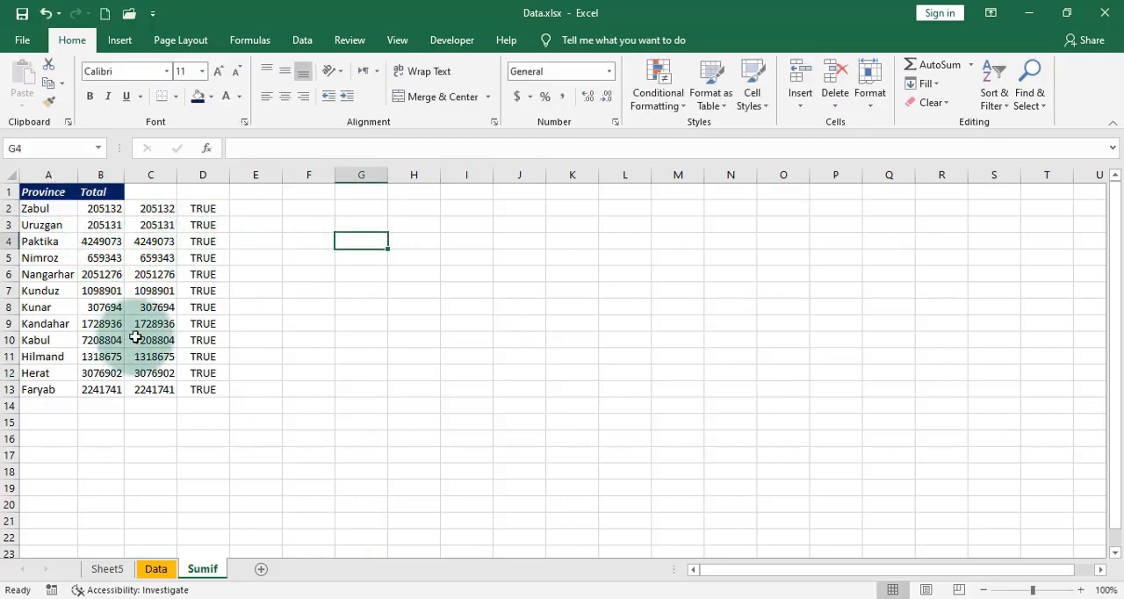
Step: Replace the SUMIF formulas in B2:B13 with their values by copying and pasting them in place as values
left_click_drag(91, 209, 91, 382)
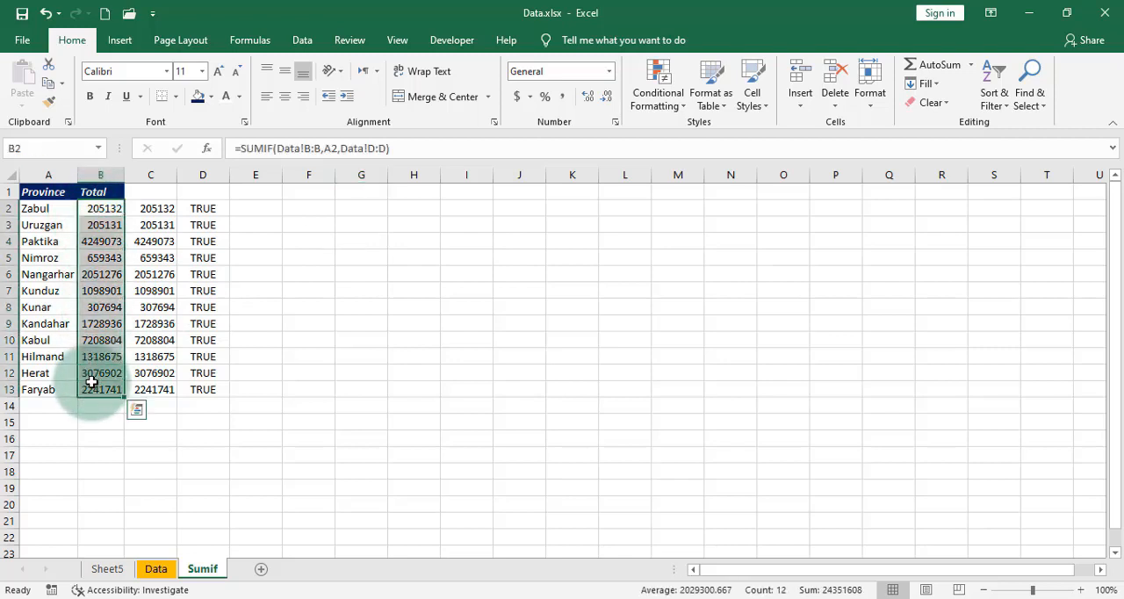
key("ctrl+c")
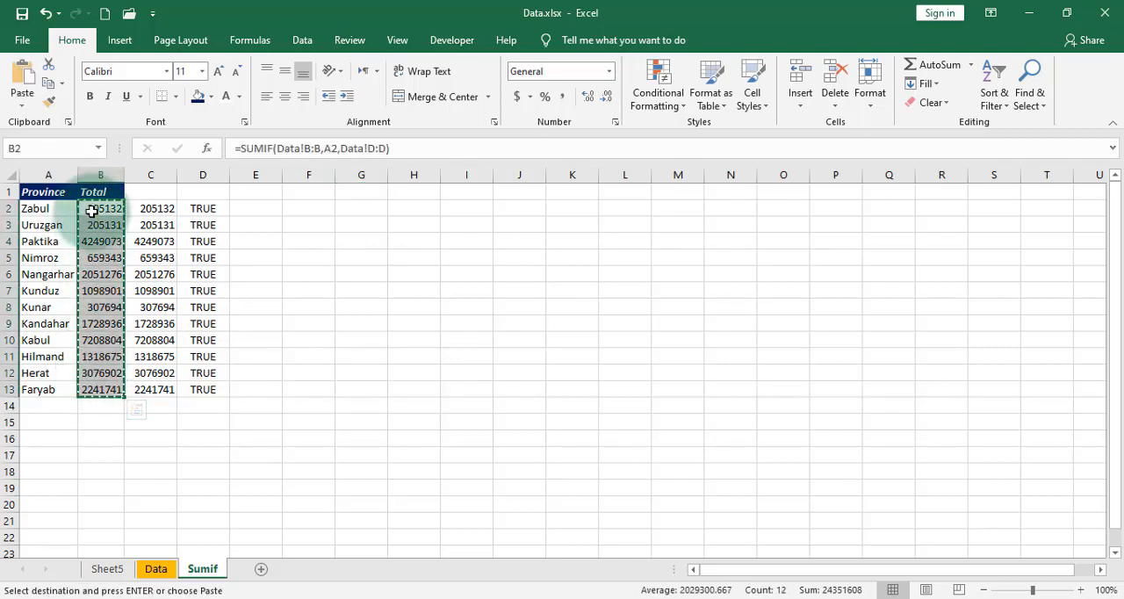
right_click(93, 212)
left_click(150, 282)
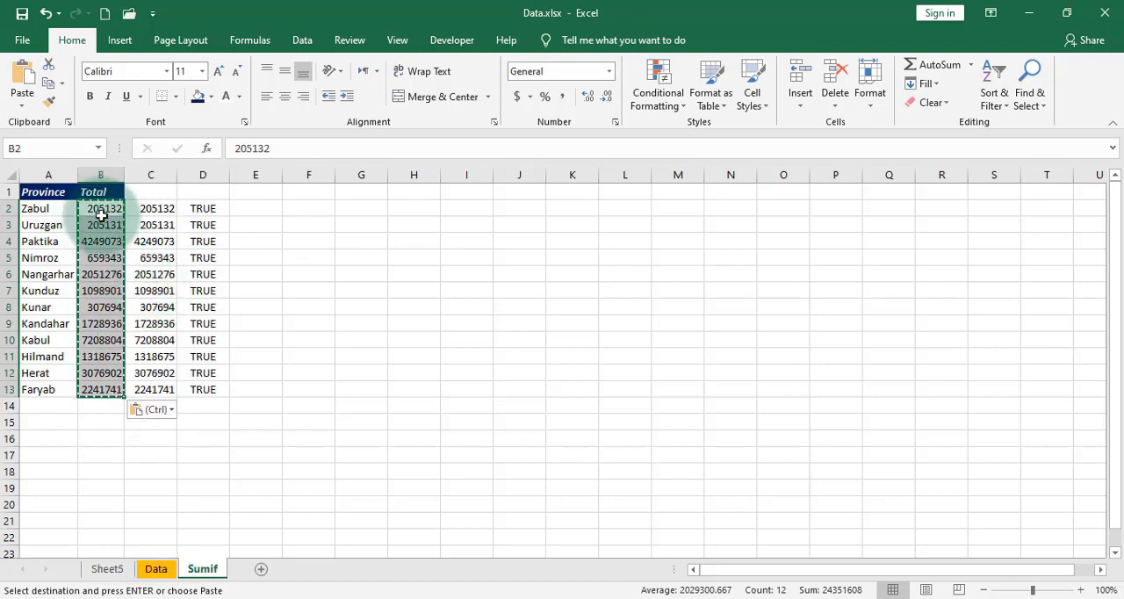
Step: Convert the Zabul total in B2 of the Sumif sheet to text by prefixing it with an apostrophe
left_click(233, 147)
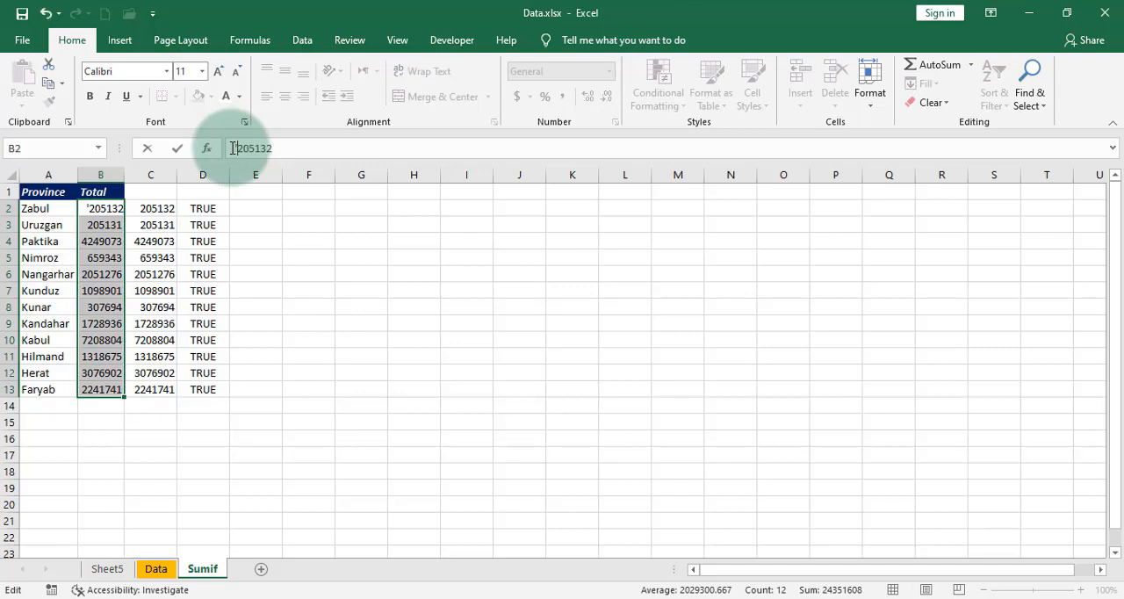
type("'")
key("Return")
left_click(367, 323)
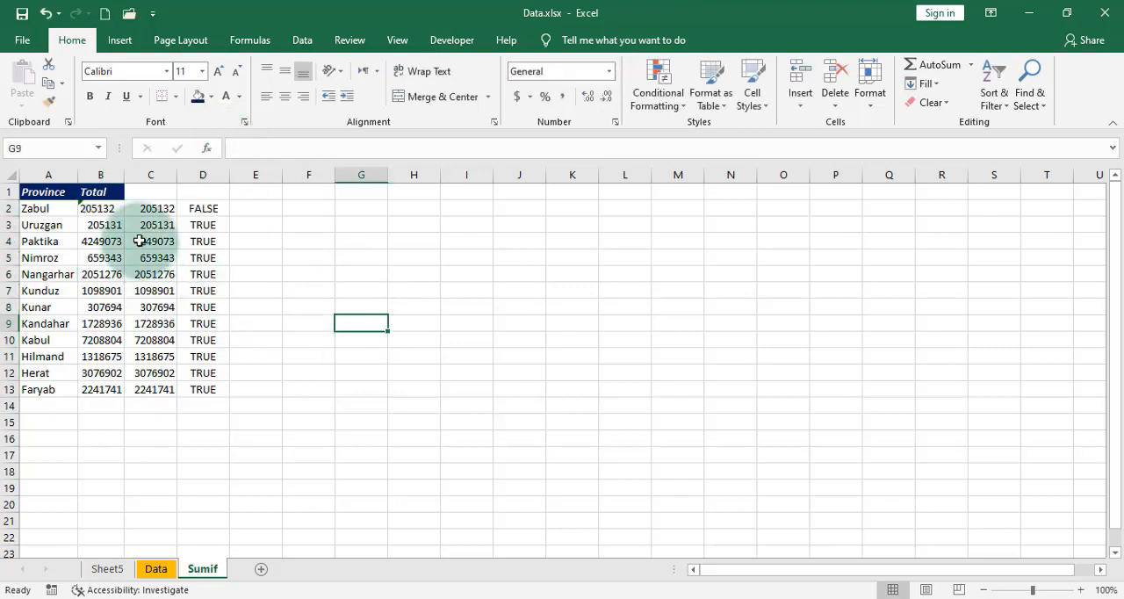
Step: Compare the Zabul totals in B2 and C2 with the result of the comparison formula in D2
left_click(106, 210)
left_click(164, 210)
left_click(273, 225)
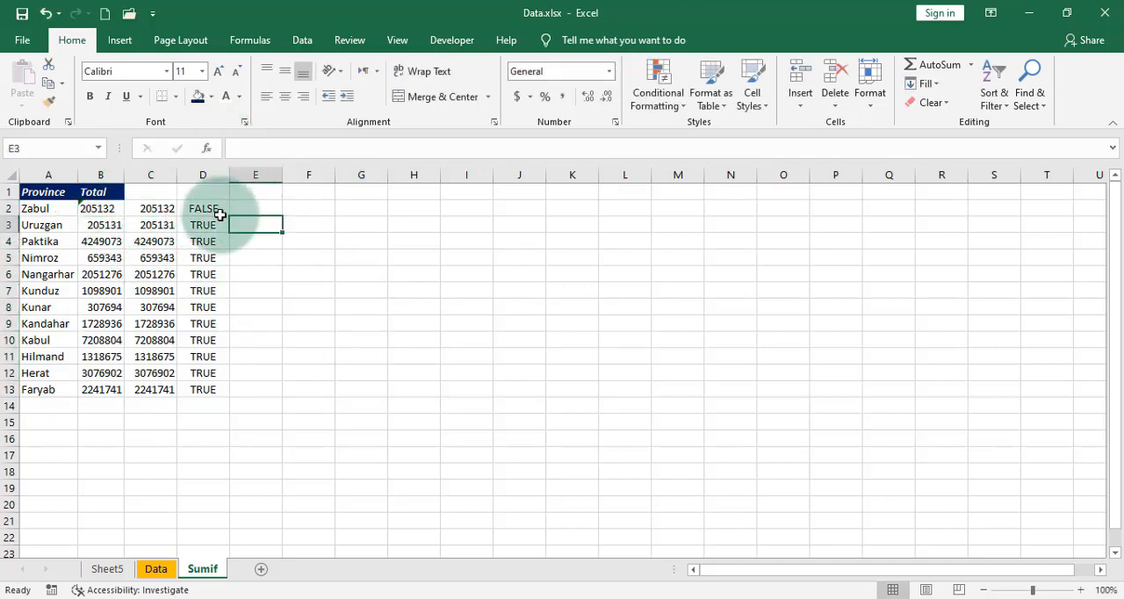
left_click(210, 210)
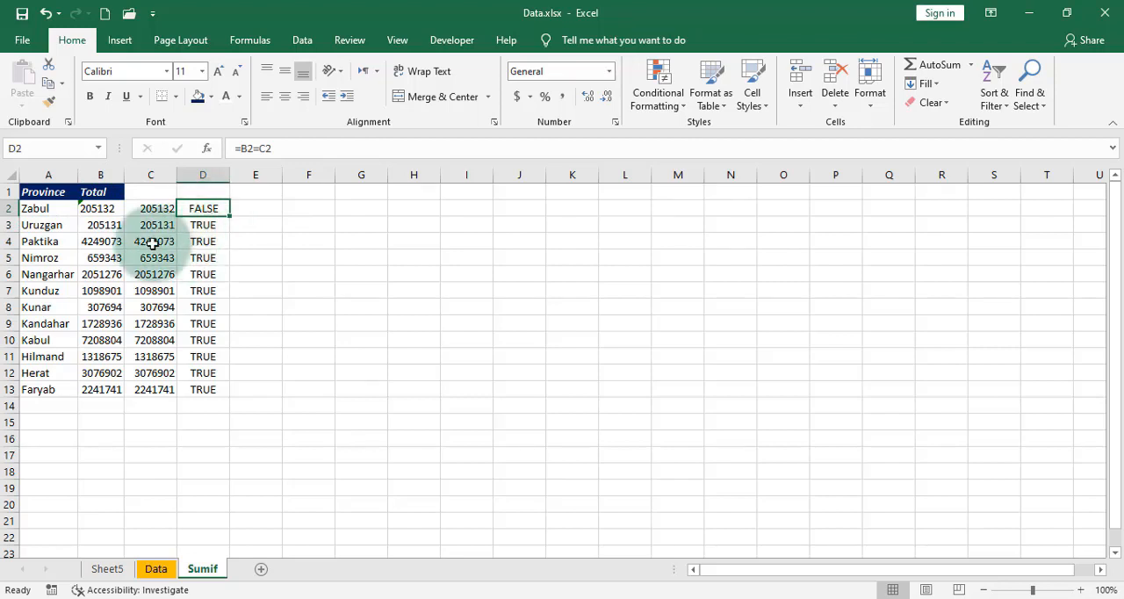
left_click(95, 209)
left_click(145, 210)
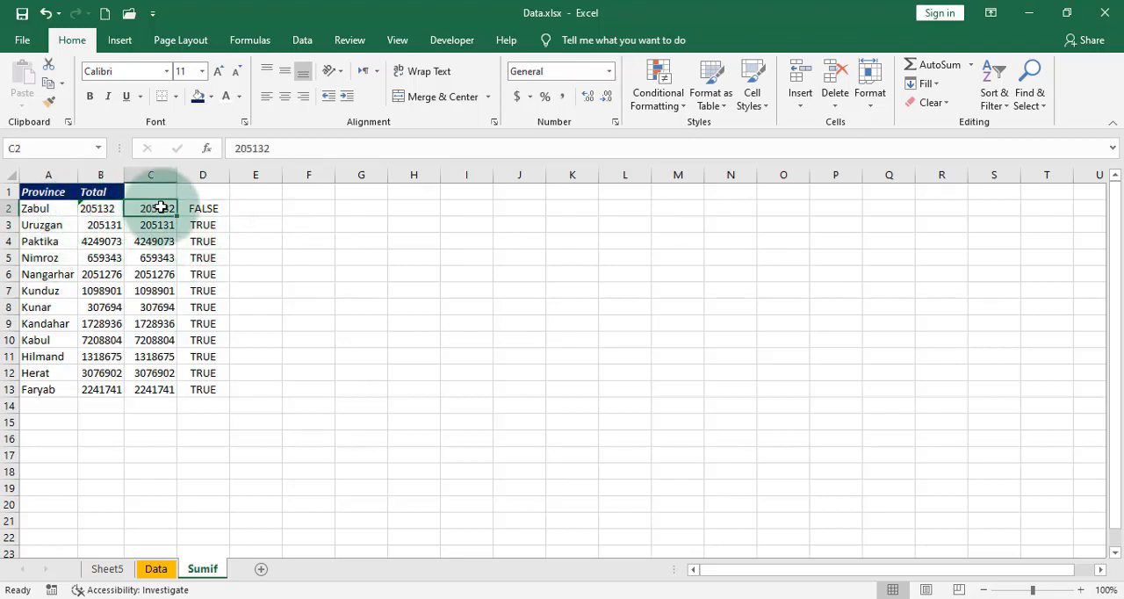
left_click(91, 208)
left_click(153, 210)
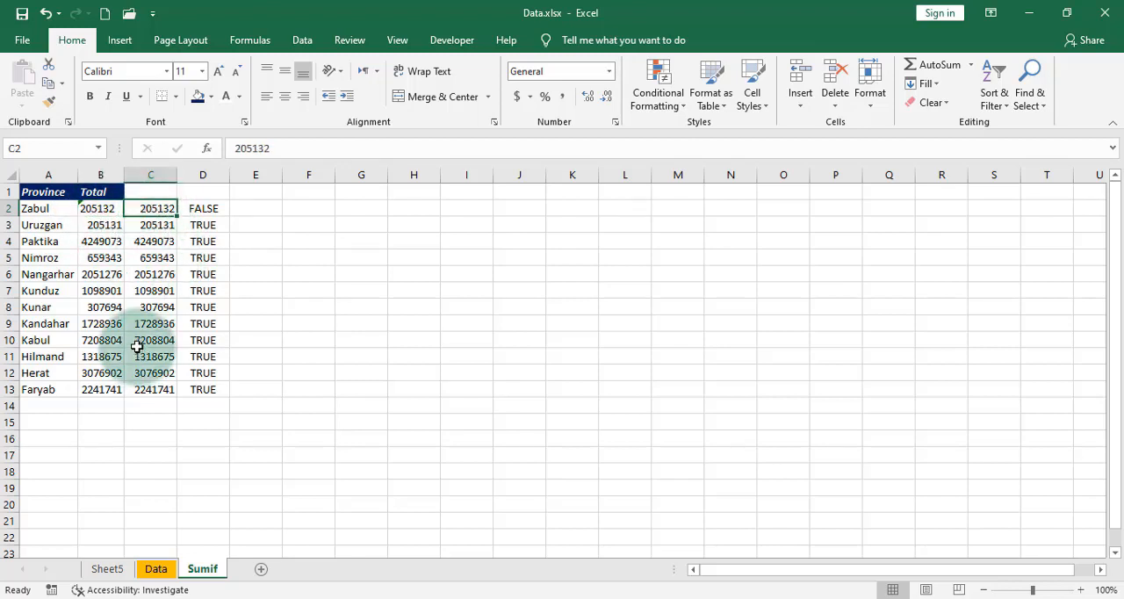
left_click(217, 209)
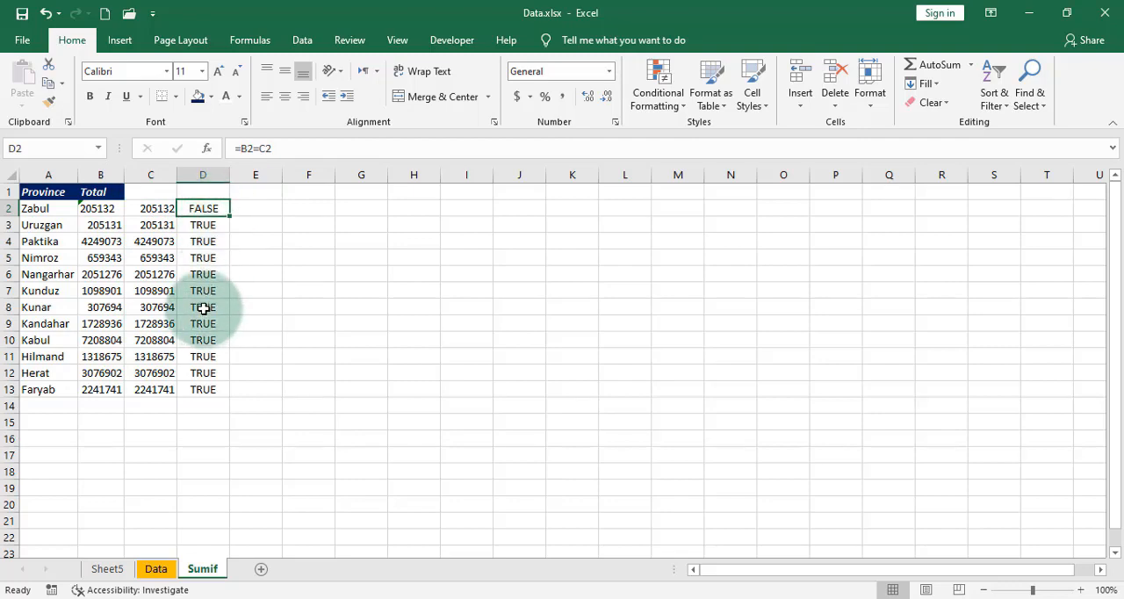
Step: Clear the province totals and the check cells below them in I2:I16 of the Data sheet
left_click(156, 569)
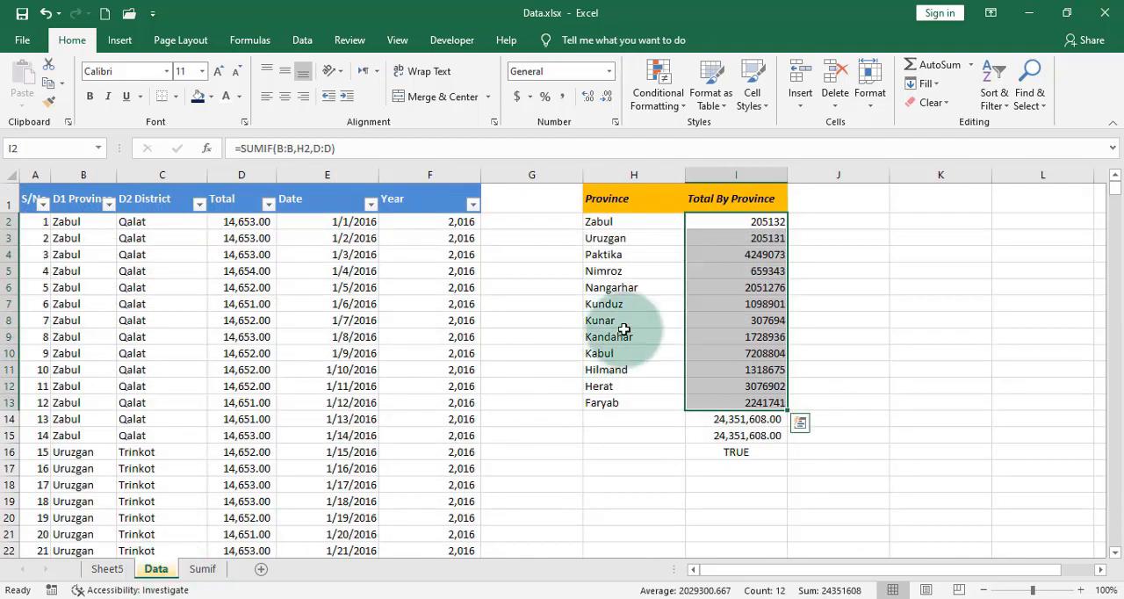
left_click(749, 218)
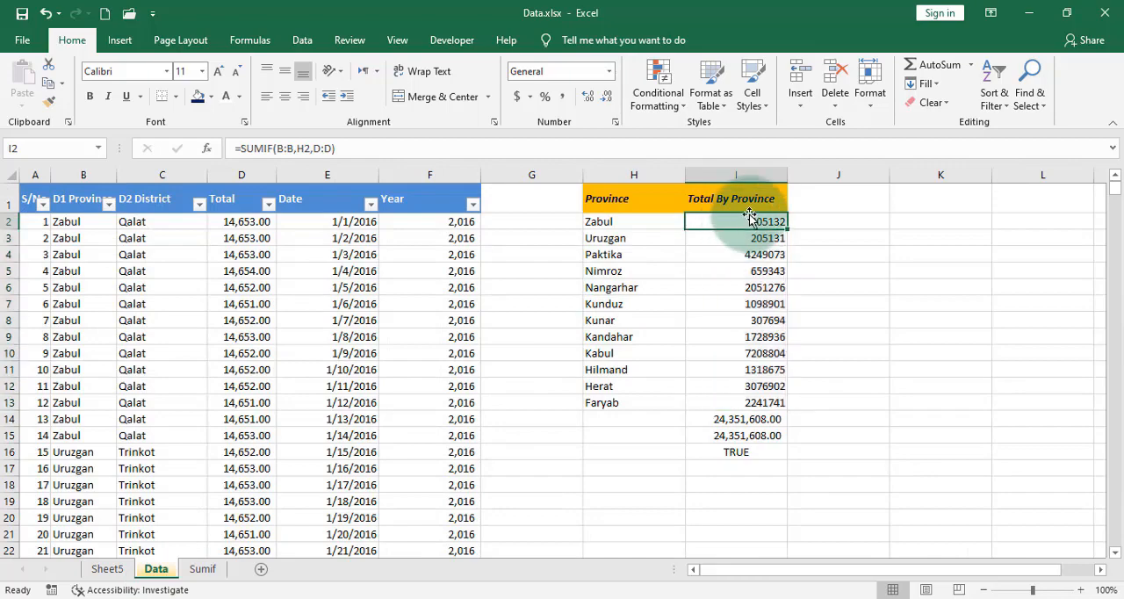
left_click_drag(749, 217, 753, 448)
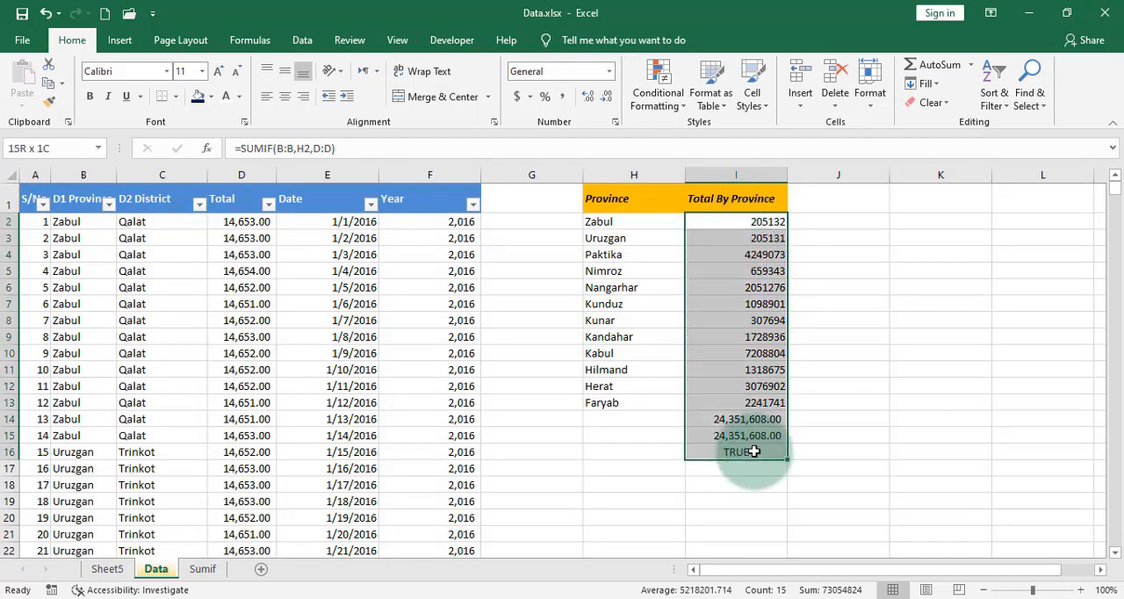
key("Delete")
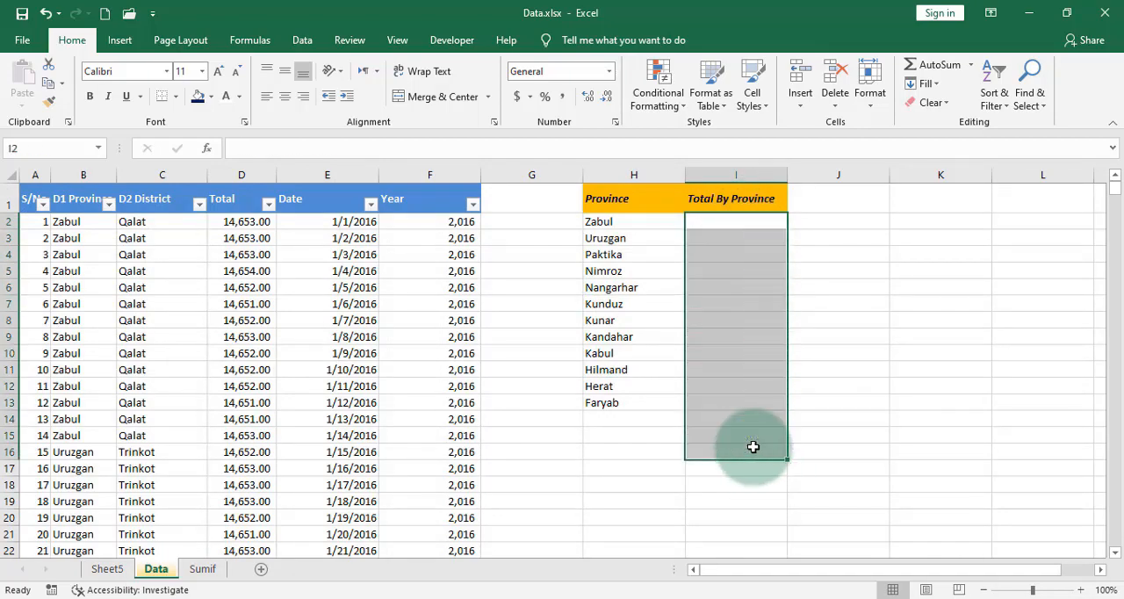
Step: Search the function list for sumif and insert the SUMIF function in I2
left_click(759, 223)
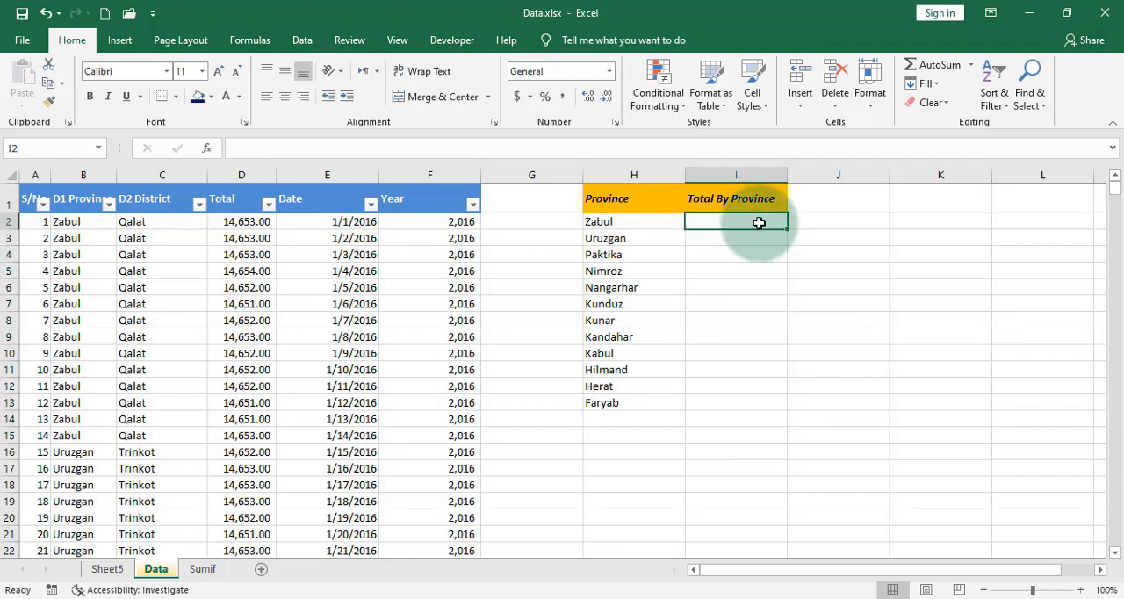
left_click(207, 150)
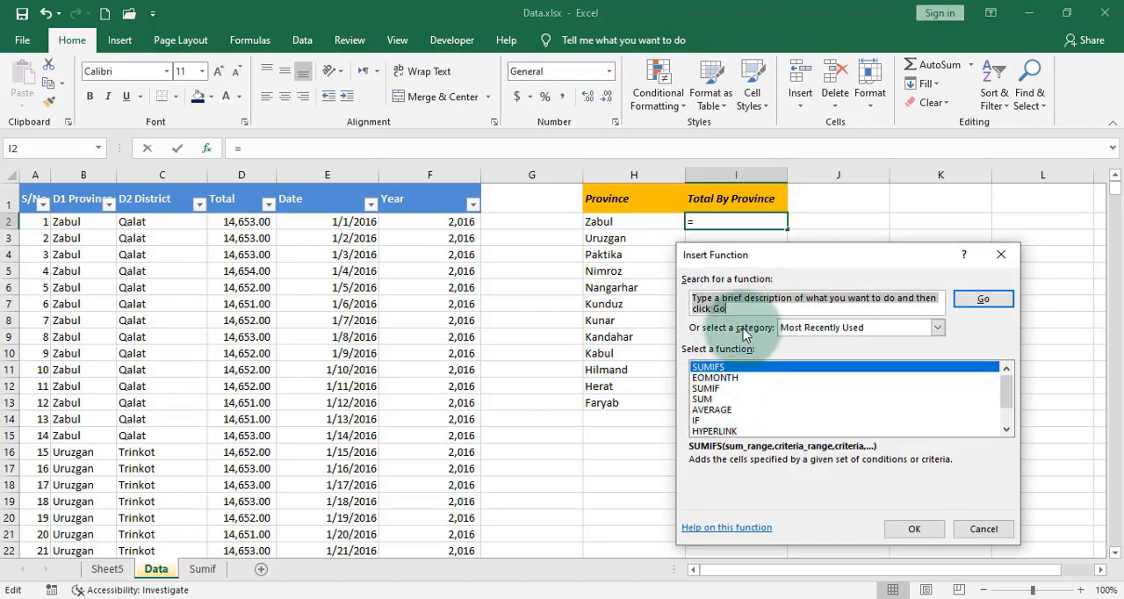
type("sumif")
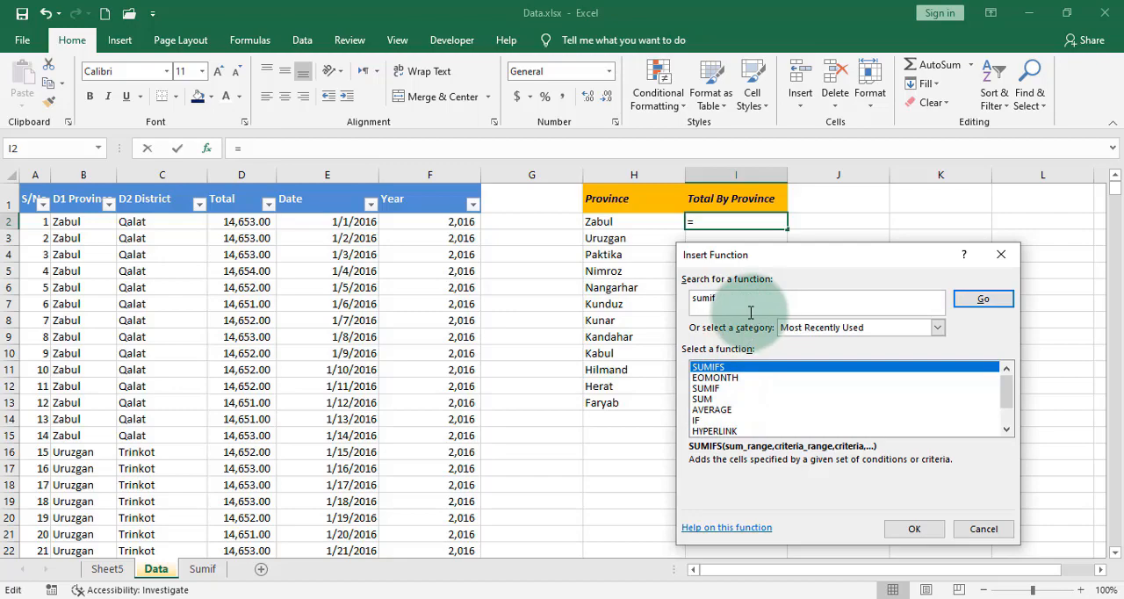
left_click(984, 299)
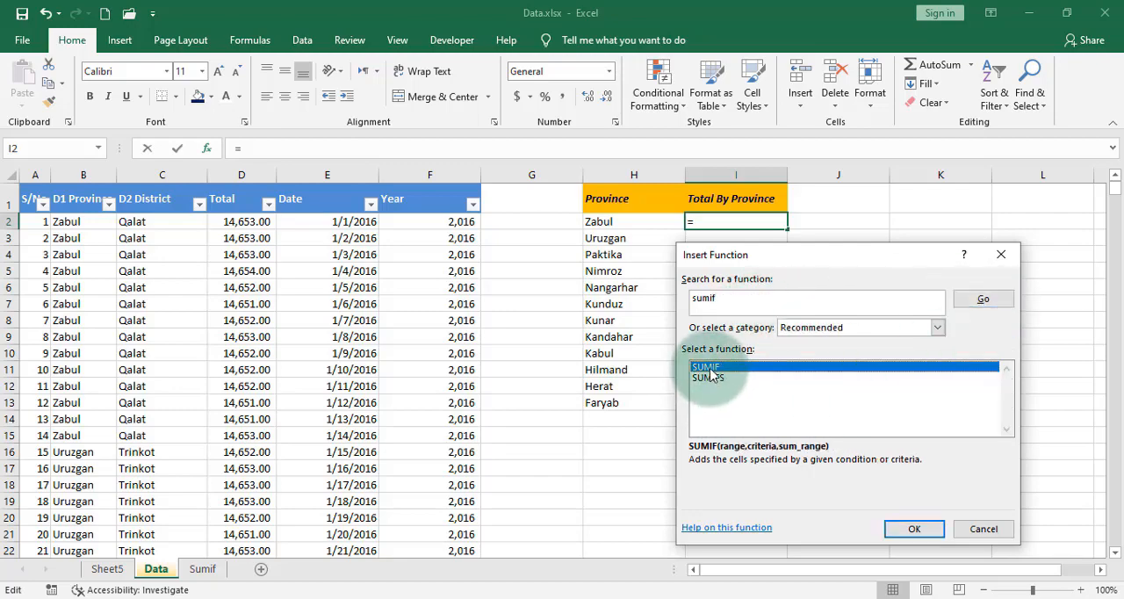
double_click(707, 367)
left_click(751, 328)
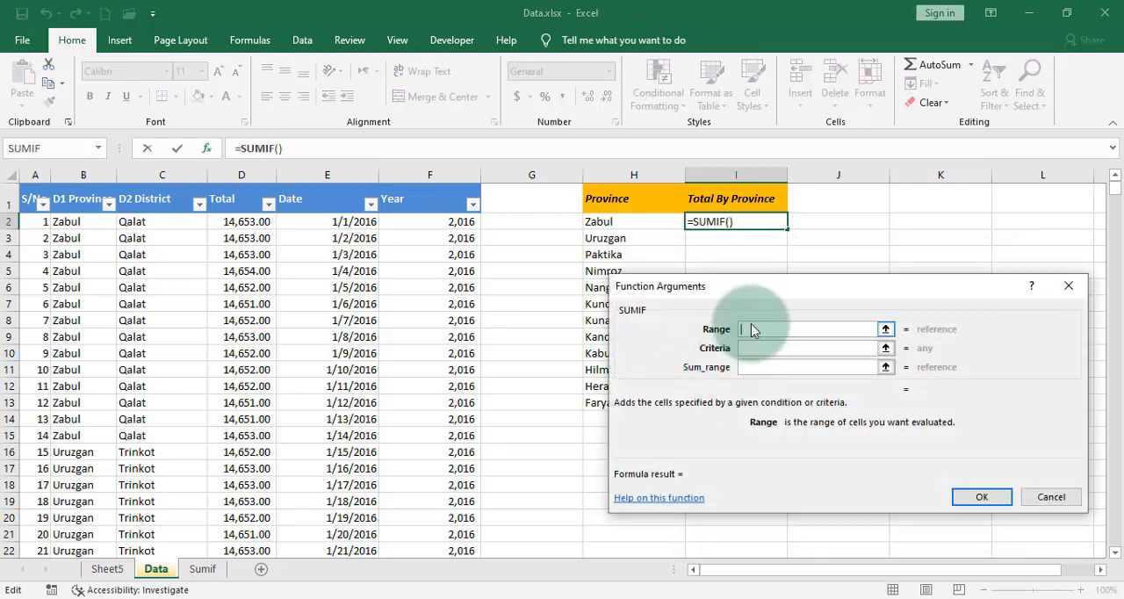
Step: Set SUMIF's Range to B:B, Criteria to H2 and Sum_range to D:D, and fill the formula down to I13
left_click(84, 175)
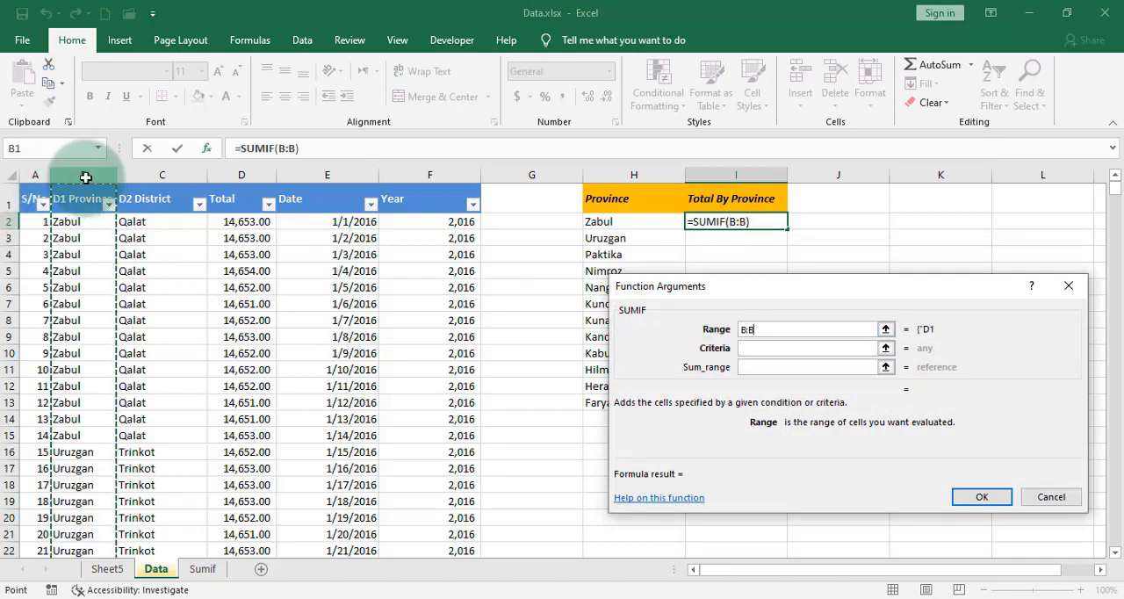
left_click(795, 349)
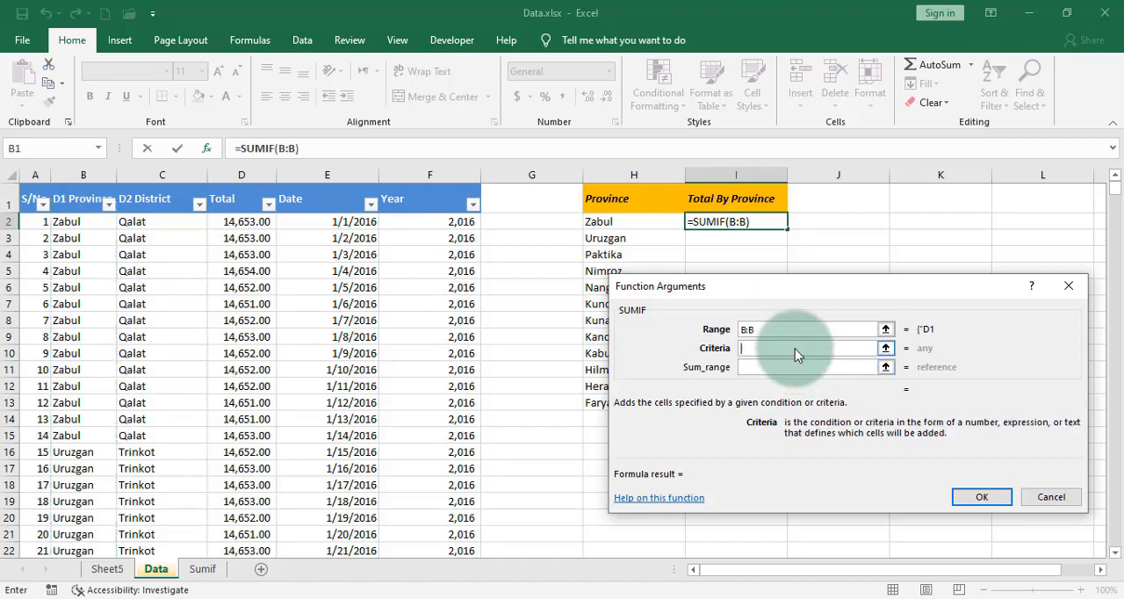
left_click(611, 222)
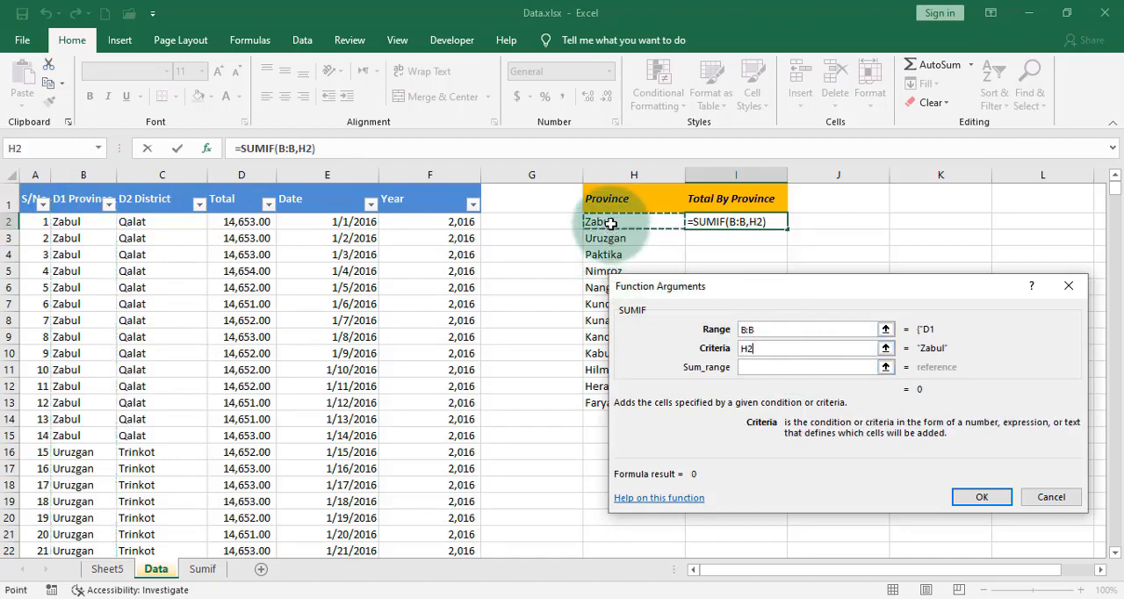
left_click(806, 368)
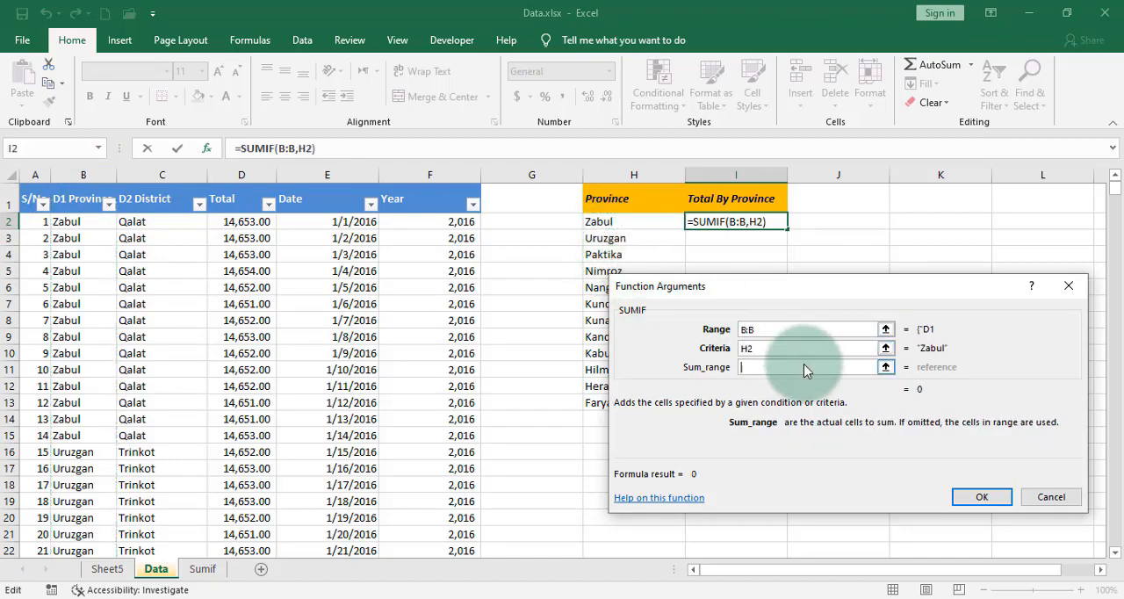
left_click(249, 175)
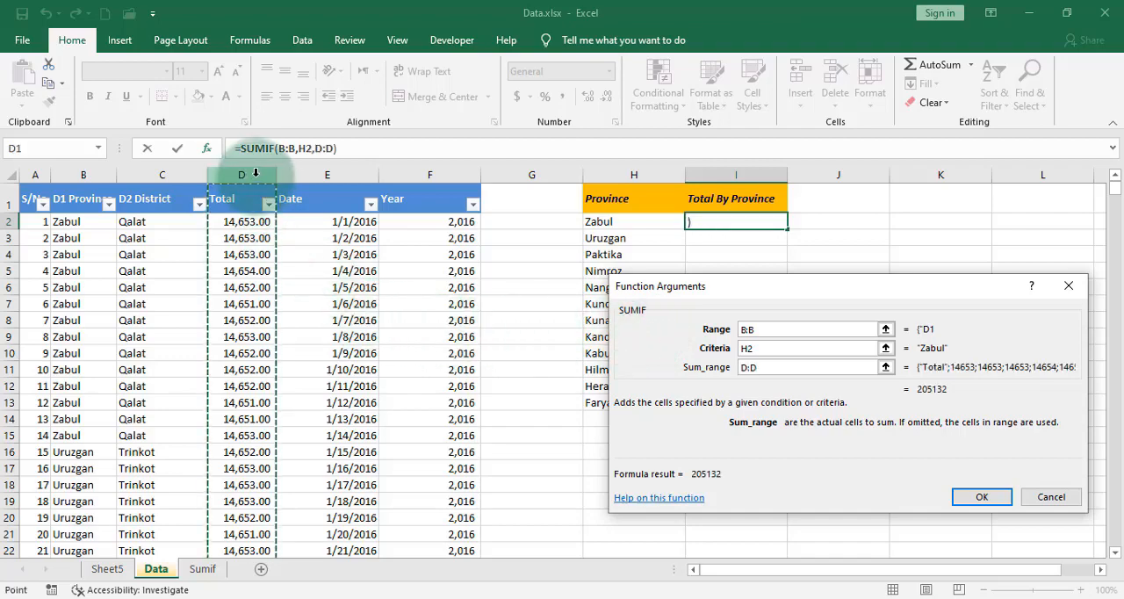
left_click(982, 497)
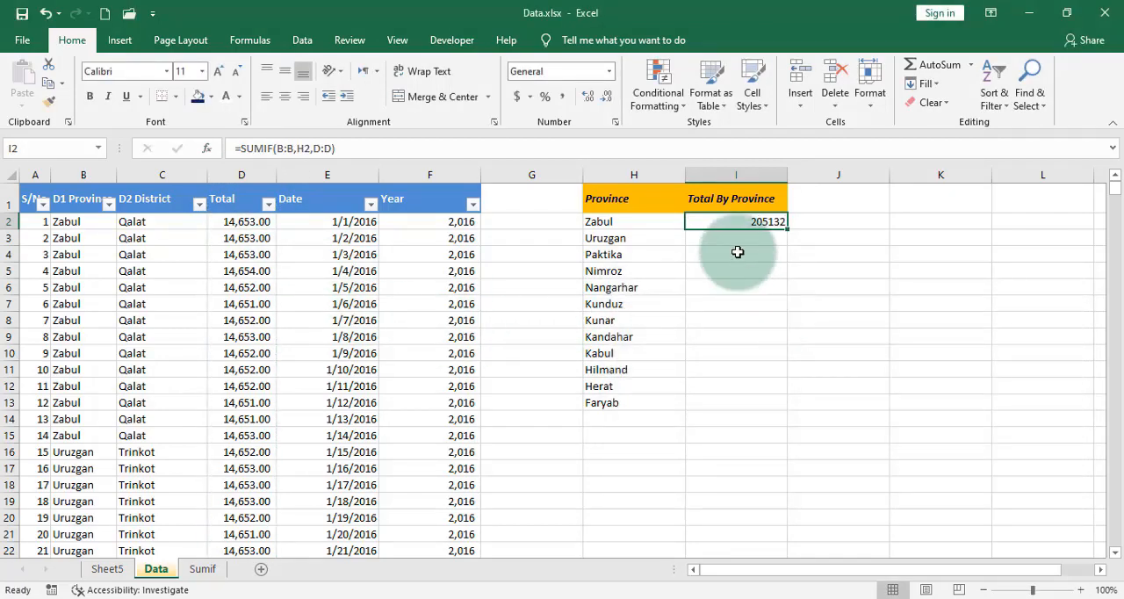
double_click(789, 229)
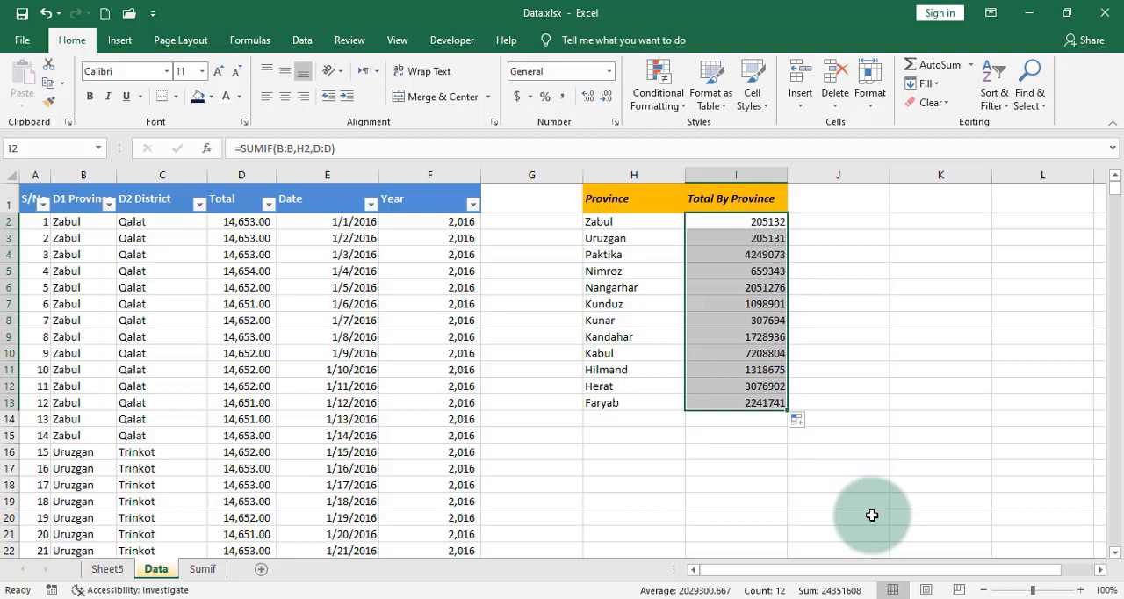
Step: Delete the SUMIF formulas in I2:I13
left_click(913, 402)
left_click_drag(761, 226, 778, 404)
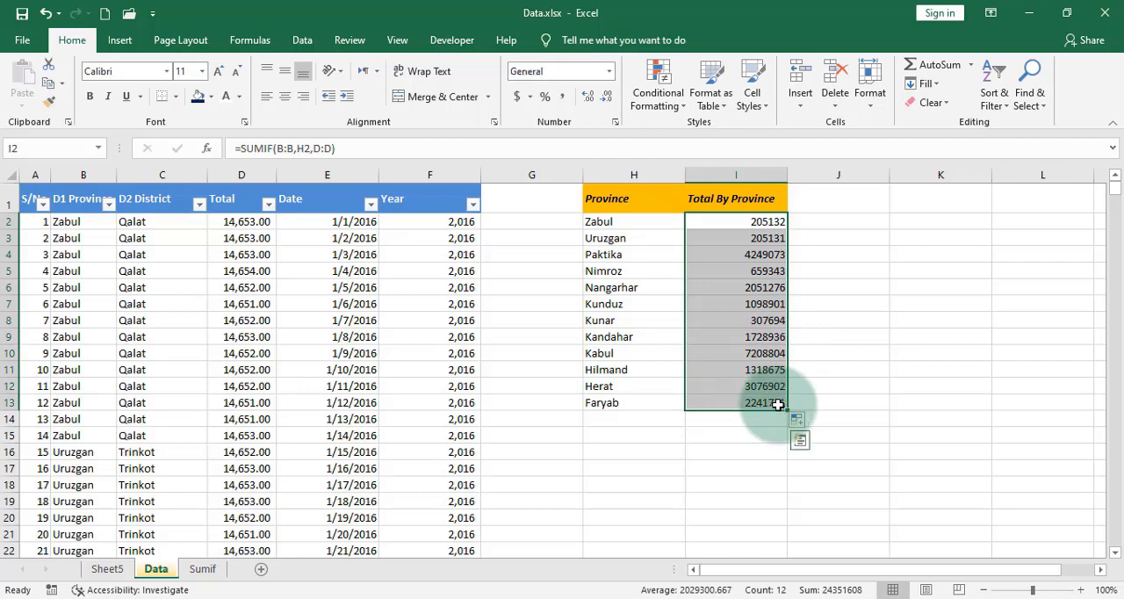
key("Delete")
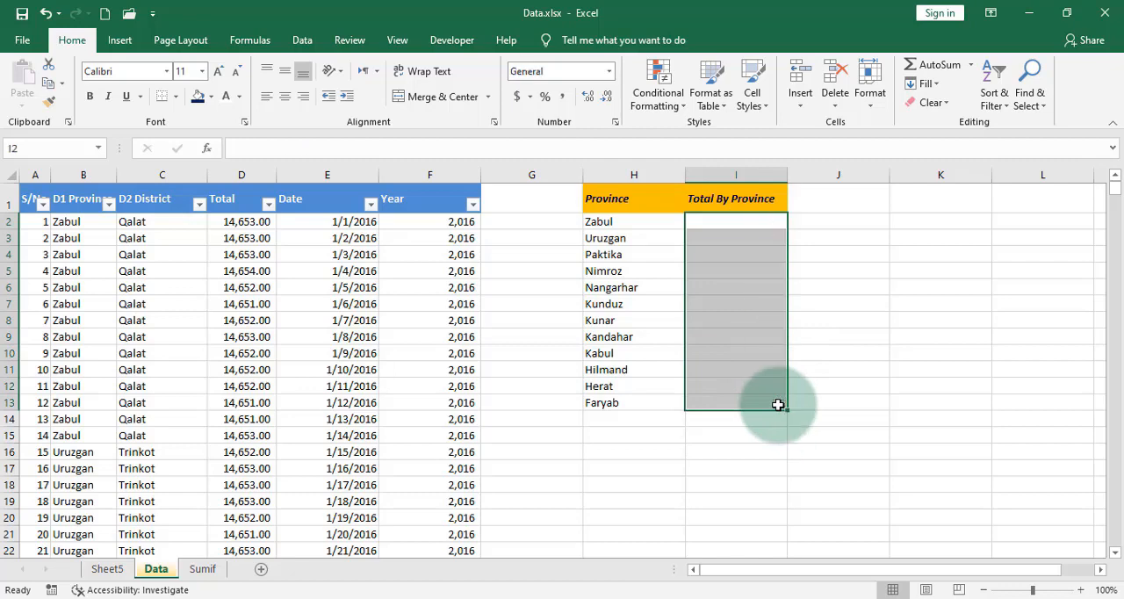
Step: Start a SUMIF formula in I2 with B2:B1662 as the range to check
left_click(81, 226)
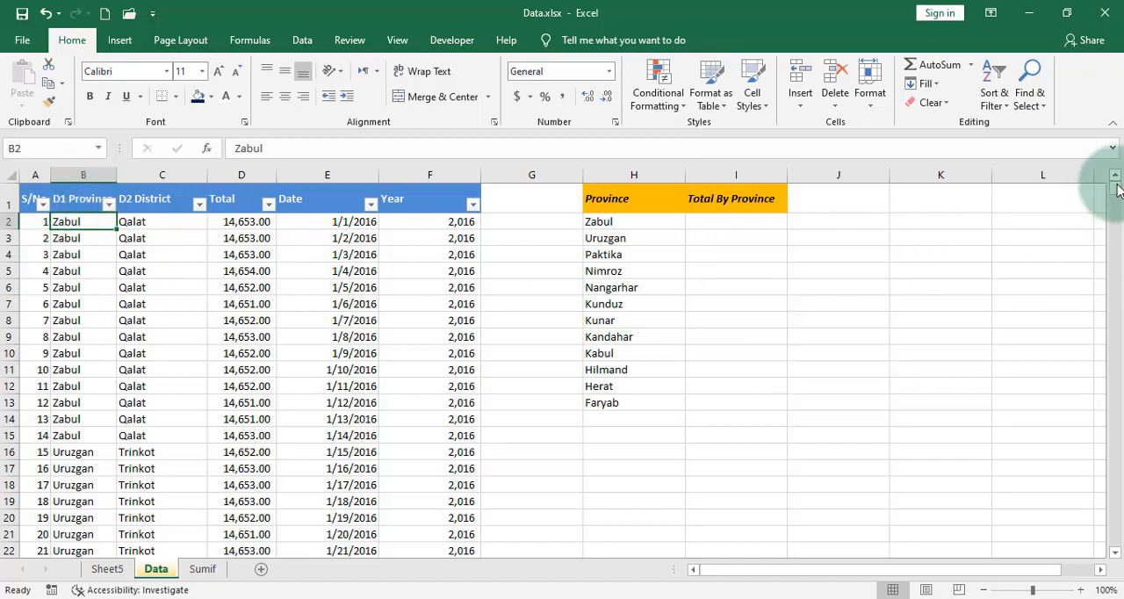
left_click_drag(1117, 189, 1097, 539)
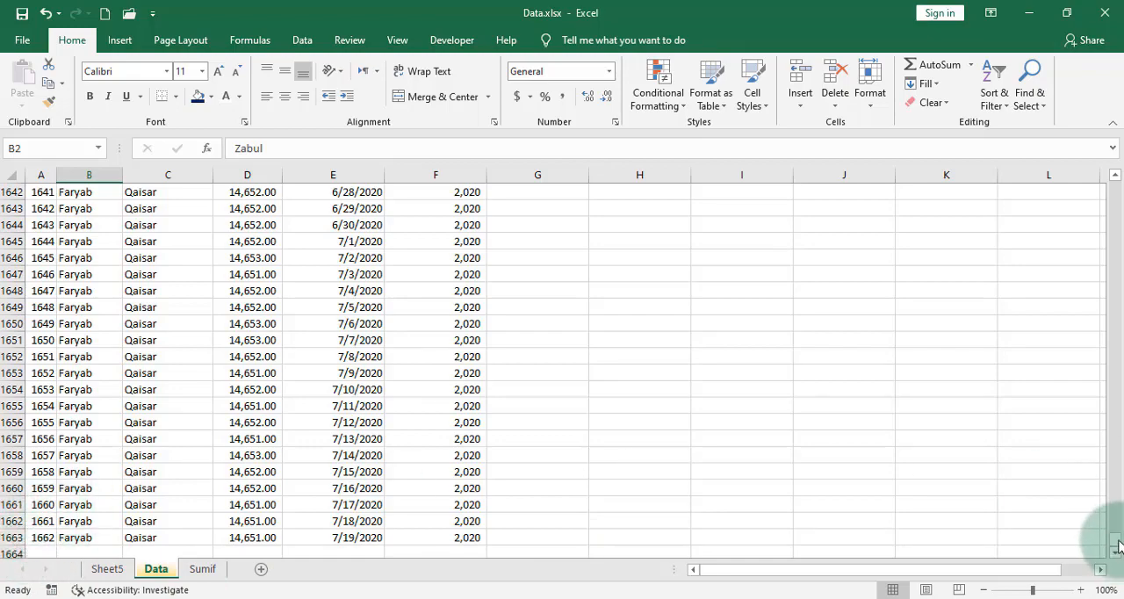
left_click_drag(1117, 546, 1115, 160)
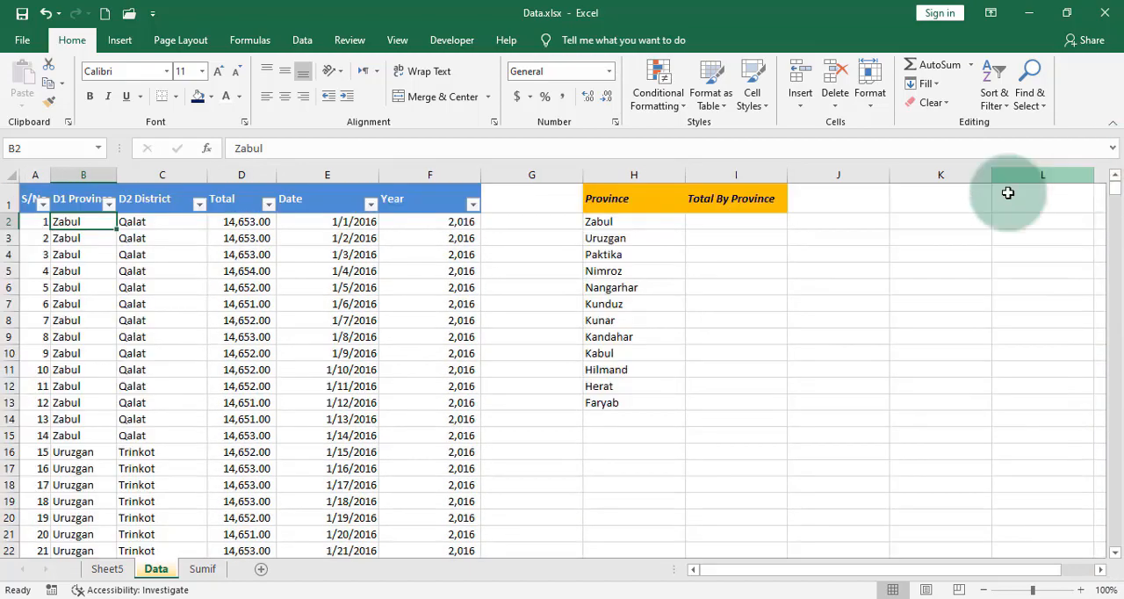
left_click(773, 230)
type("=")
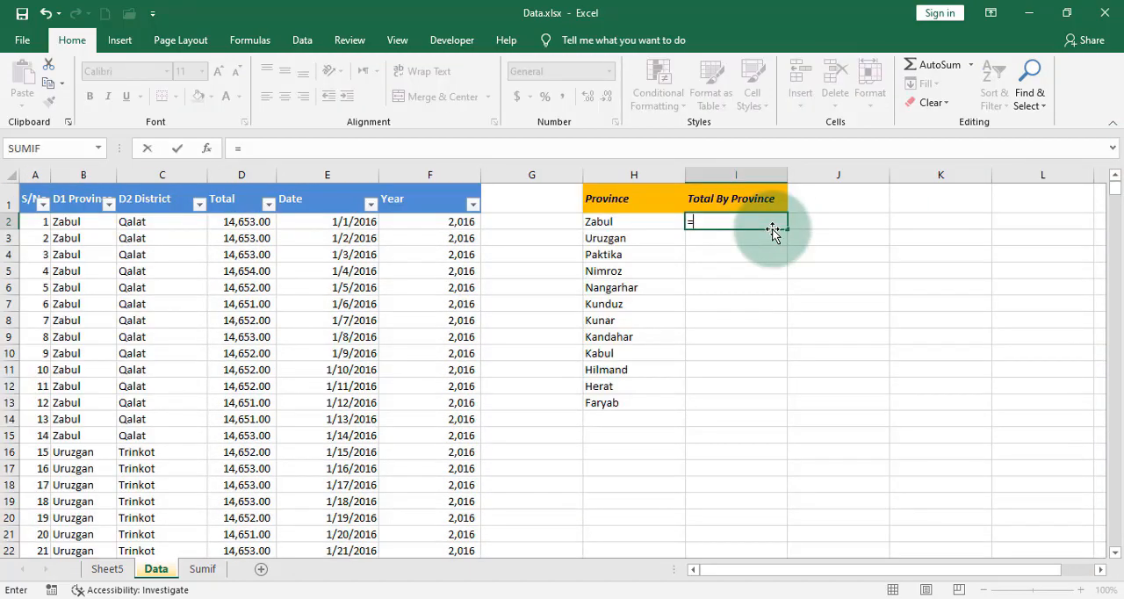
type("sumif(")
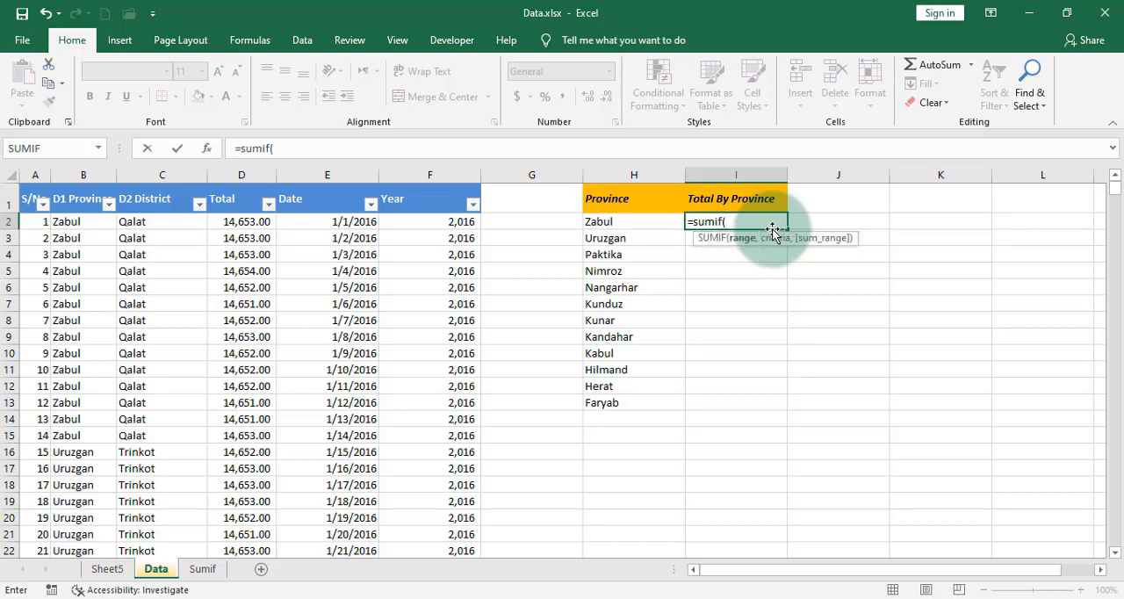
type("b")
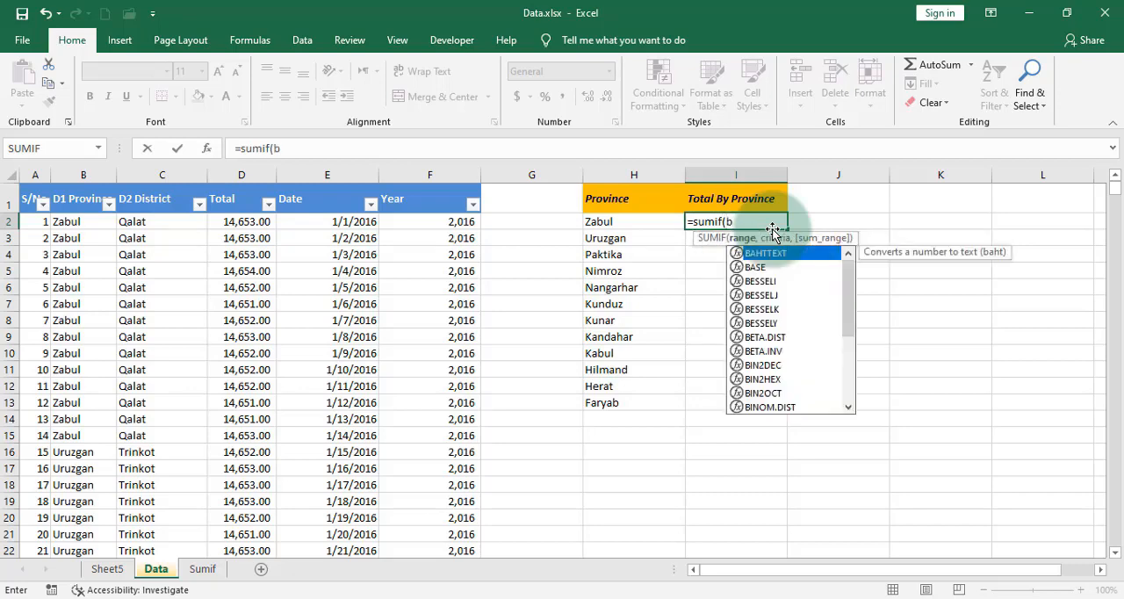
type("2")
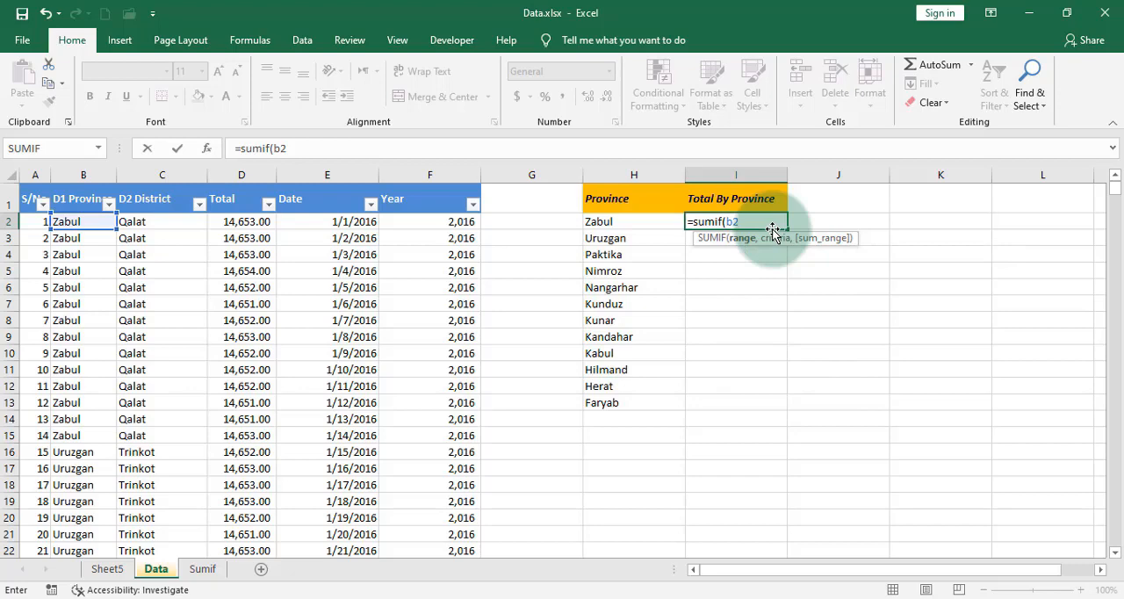
type(":b")
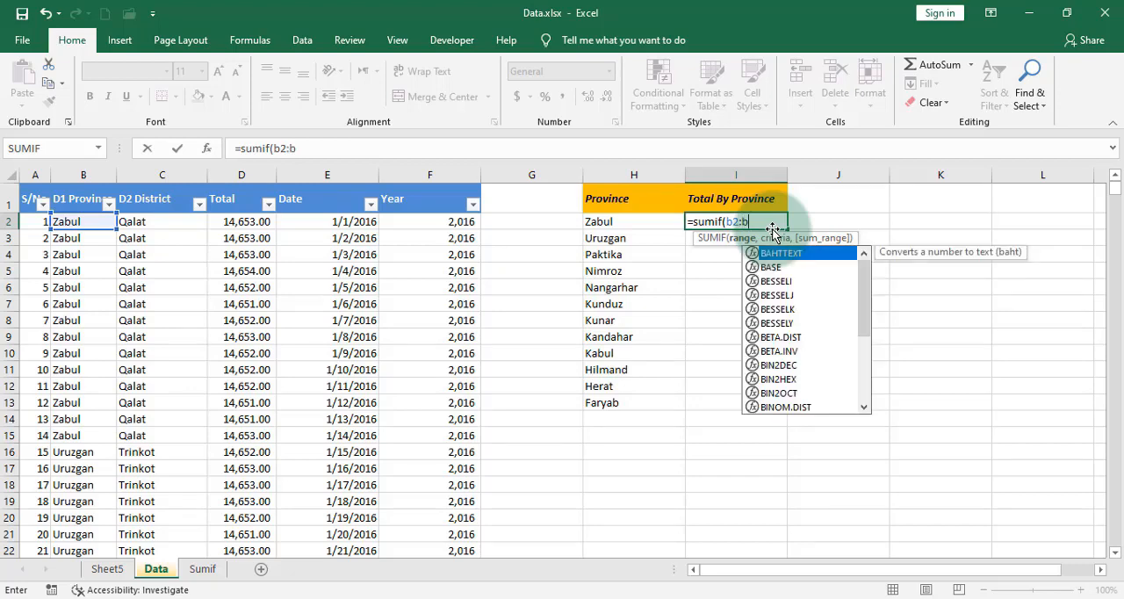
type("16")
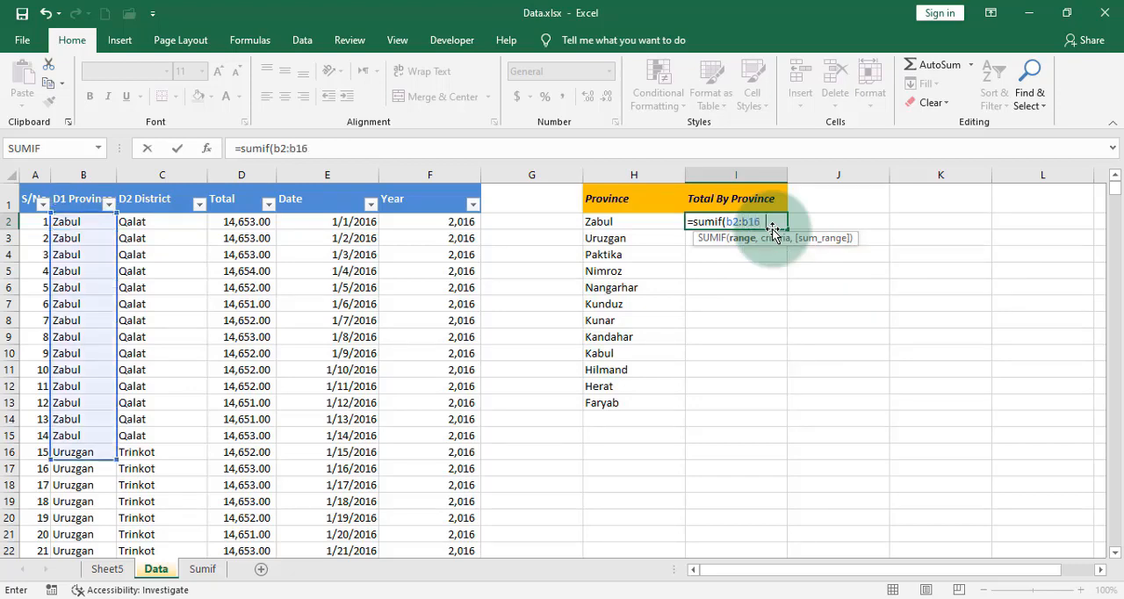
type("62,")
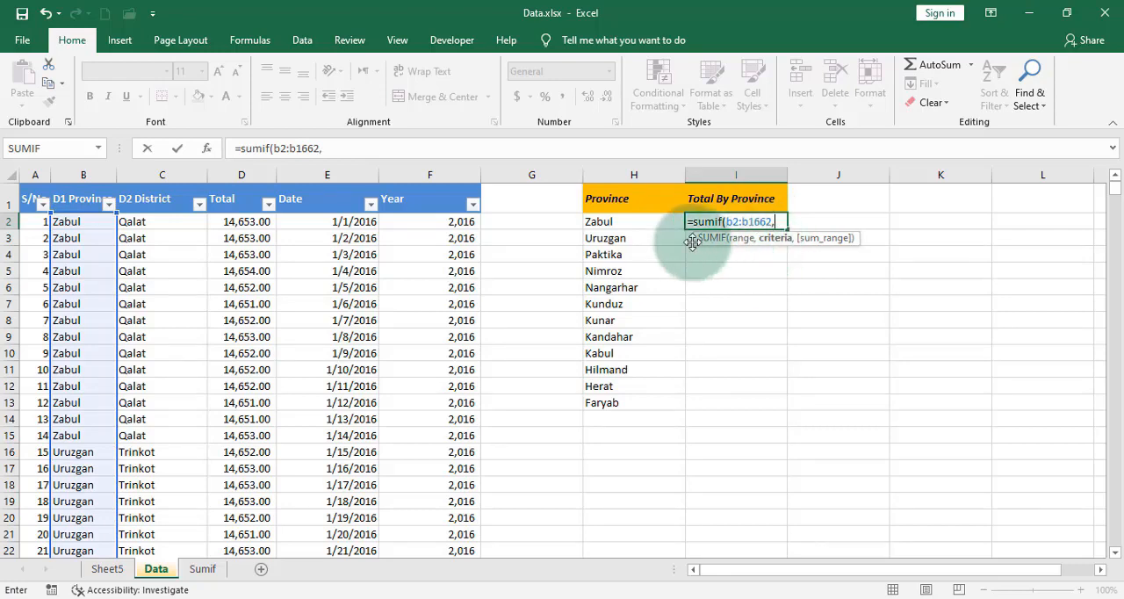
Step: Complete the SUMIF formula in I2 with H2 as the criteria and D2:D1662 as the sum range
left_click(644, 229)
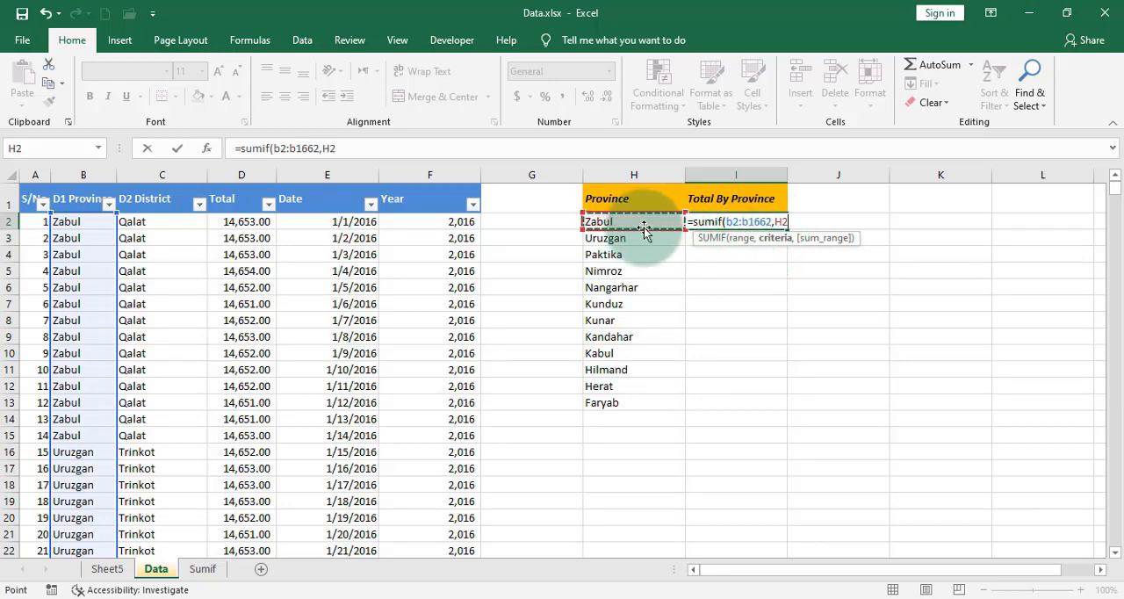
type(",")
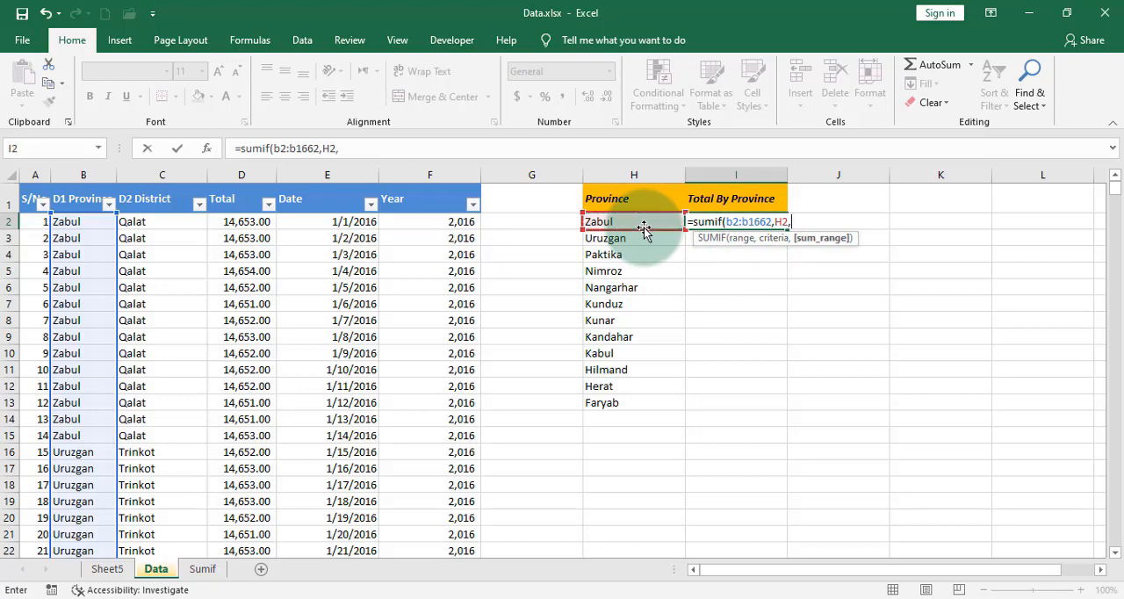
type("d2")
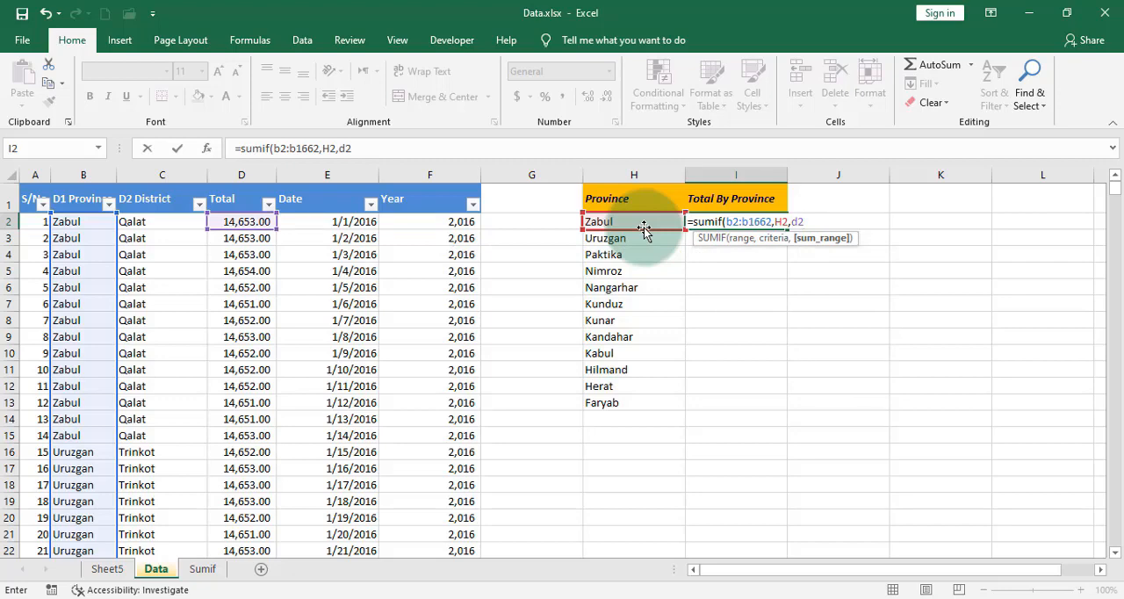
type(":d1662")
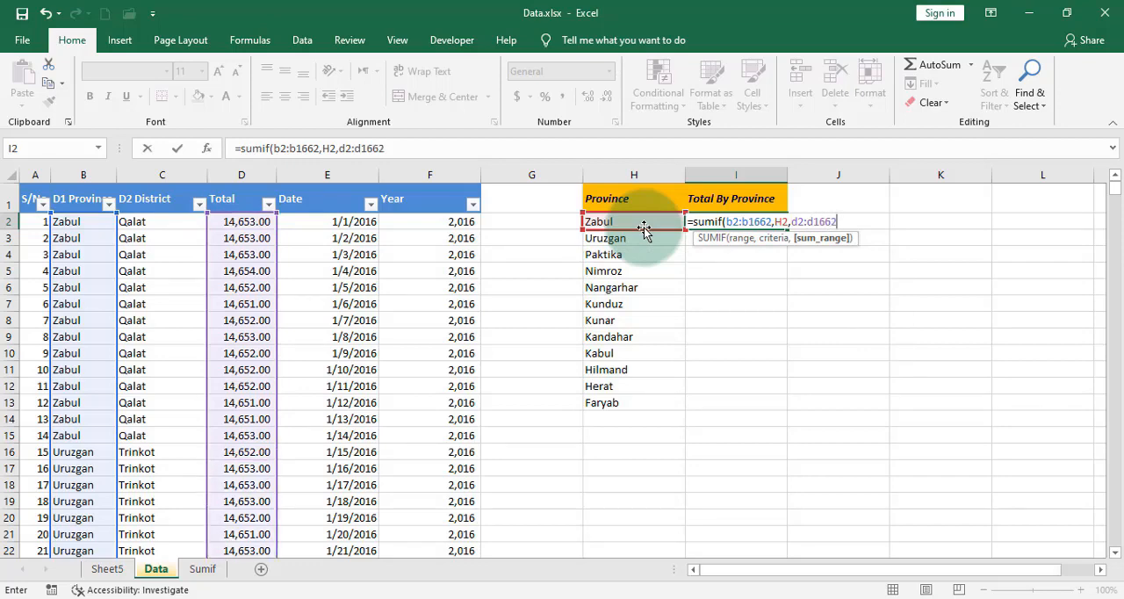
key("Tab")
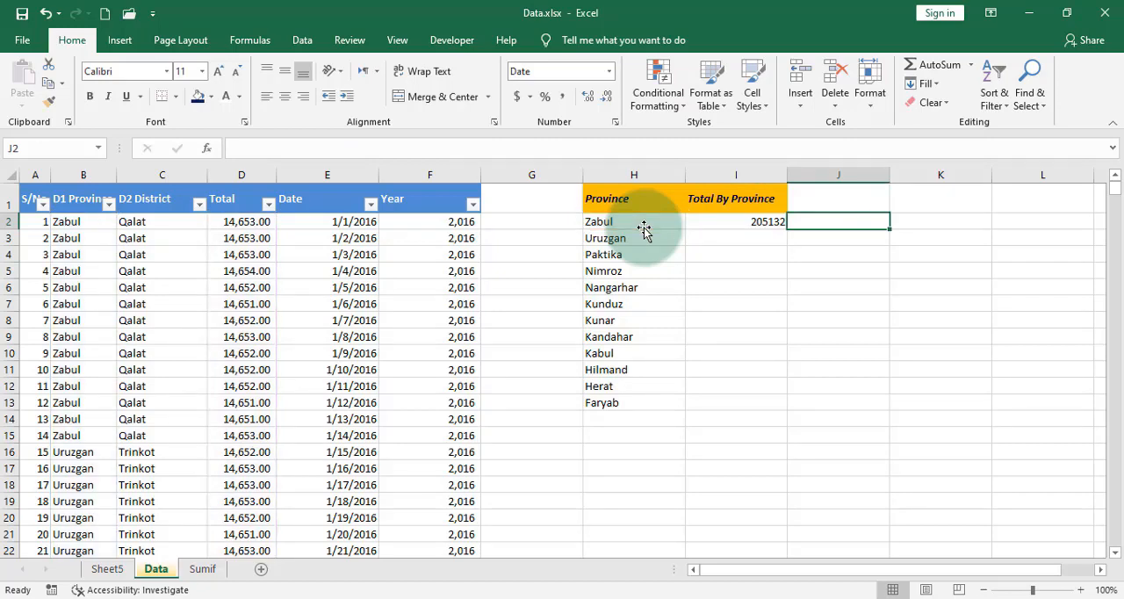
Step: Fill the SUMIF formula from I2 down to I13 for all the provinces
left_click(754, 222)
double_click(790, 230)
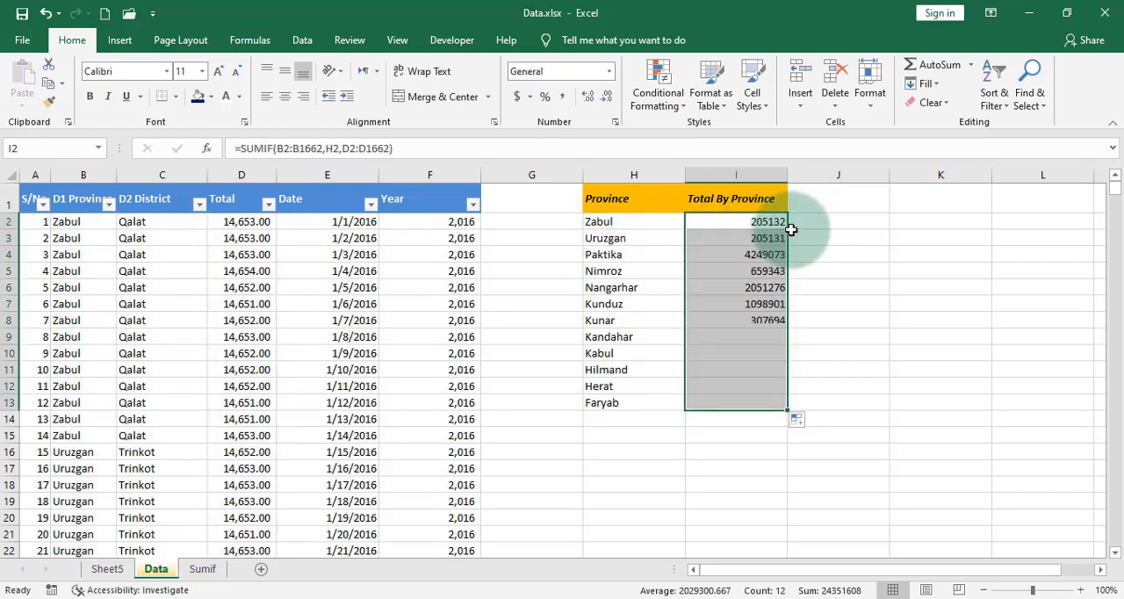
left_click(771, 402)
Step: Enter the whole-column formula =SUMIF(B:B,H2,D:D) in J2, beside the first province total
left_click(832, 220)
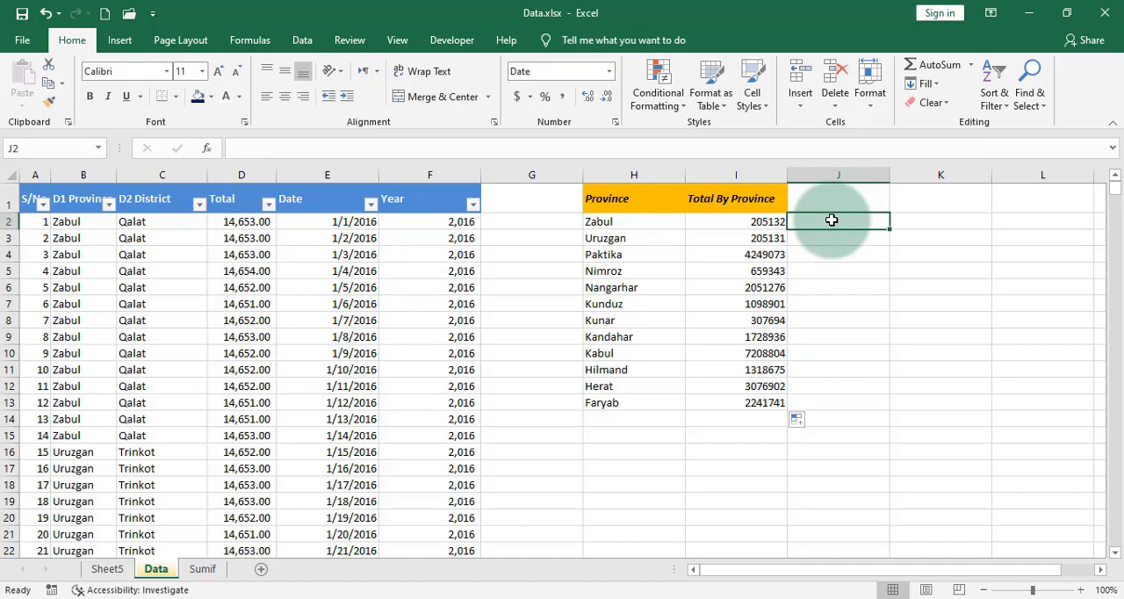
type("=sum")
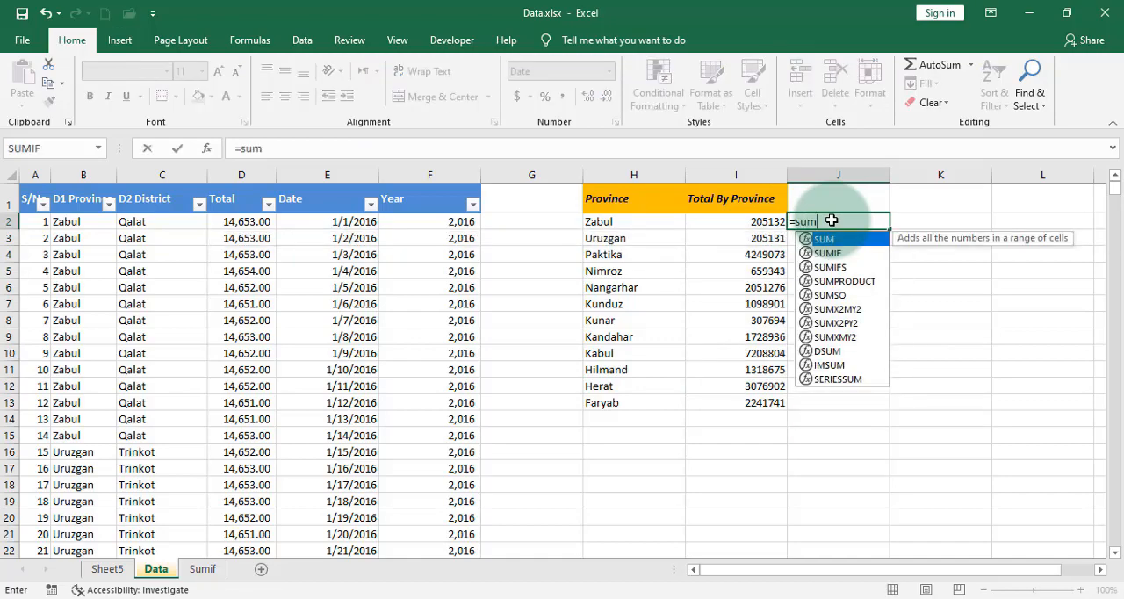
type("if")
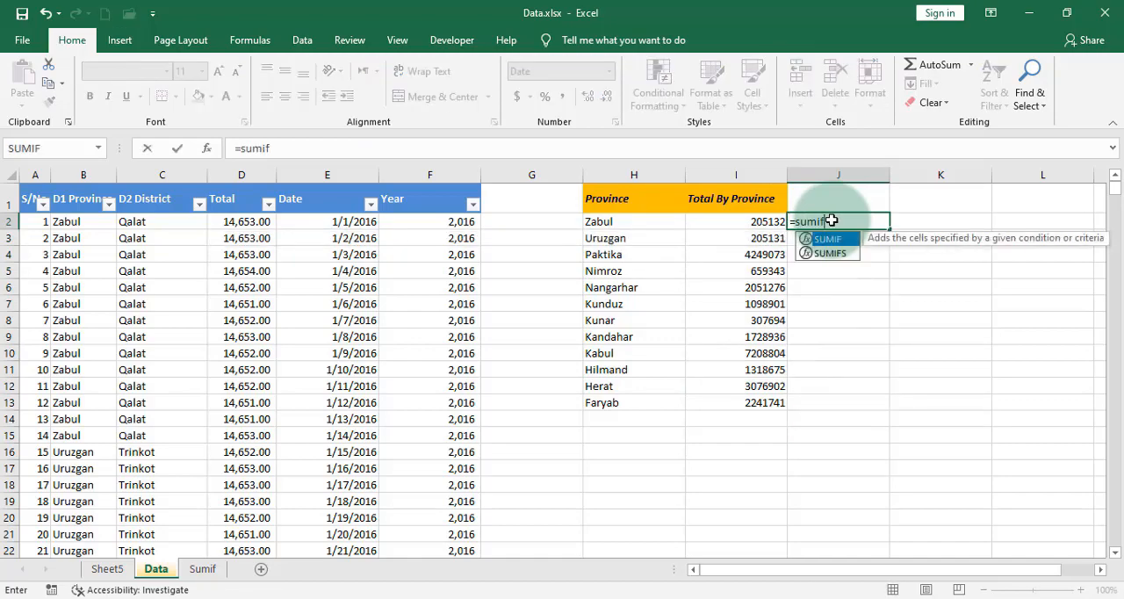
type("(")
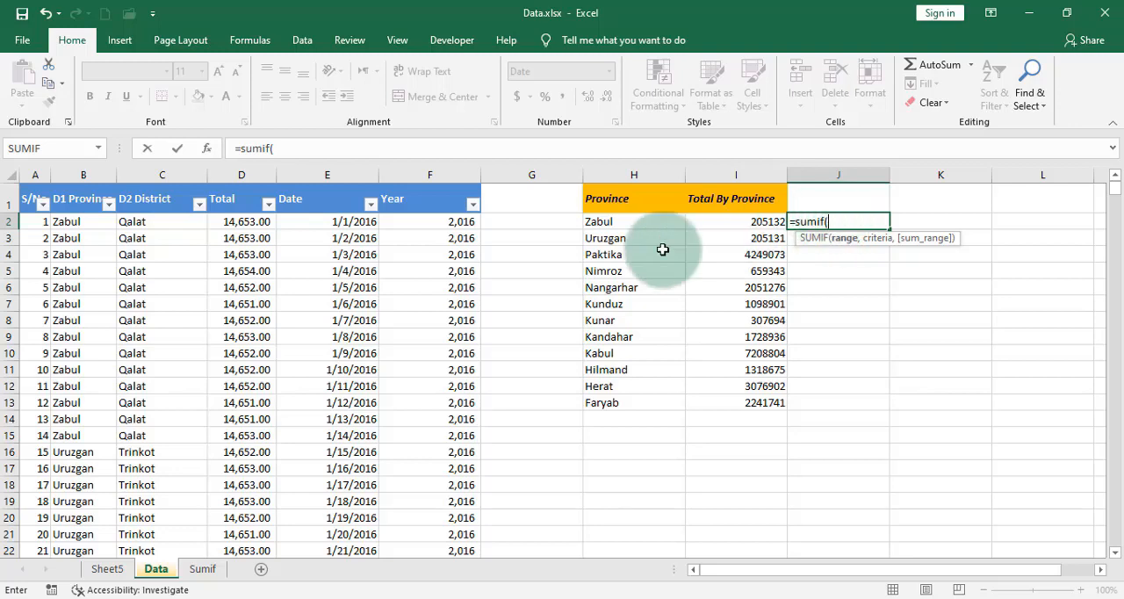
left_click(84, 174)
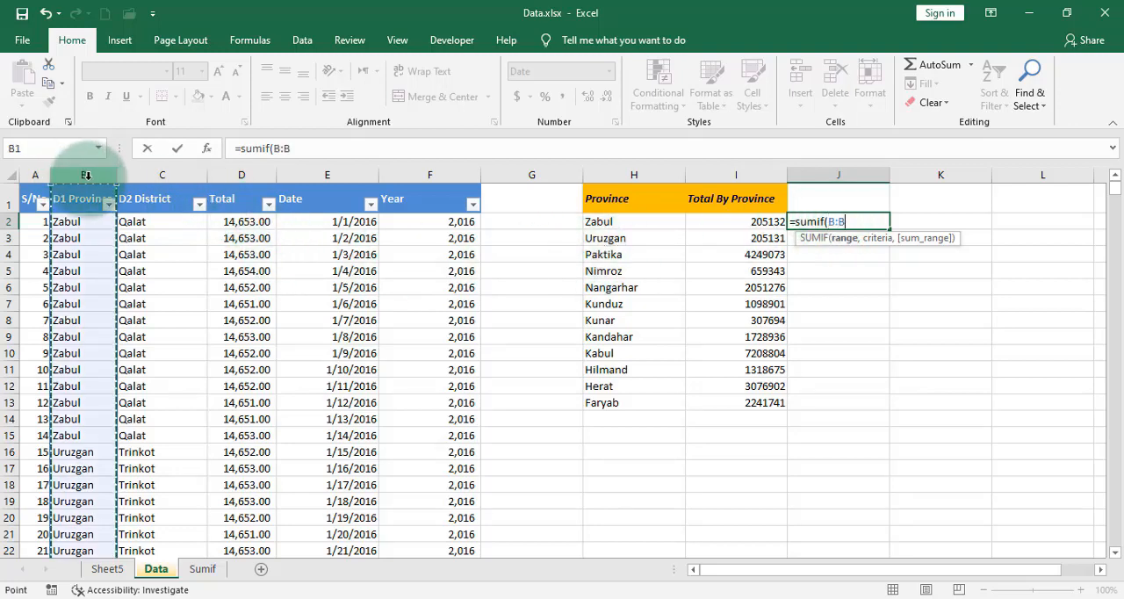
type(",")
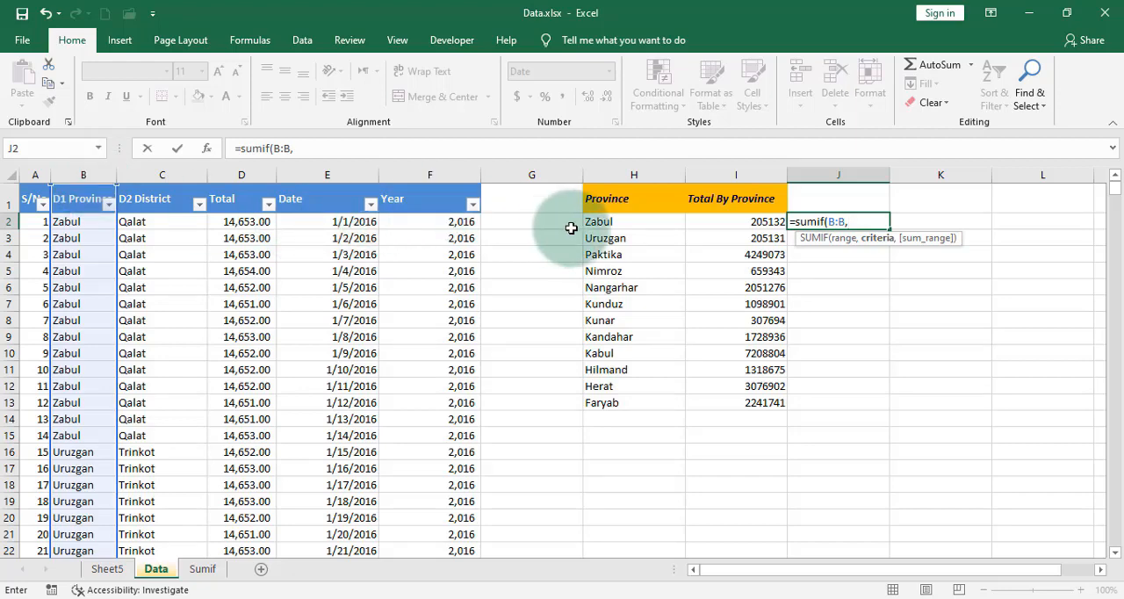
left_click(598, 223)
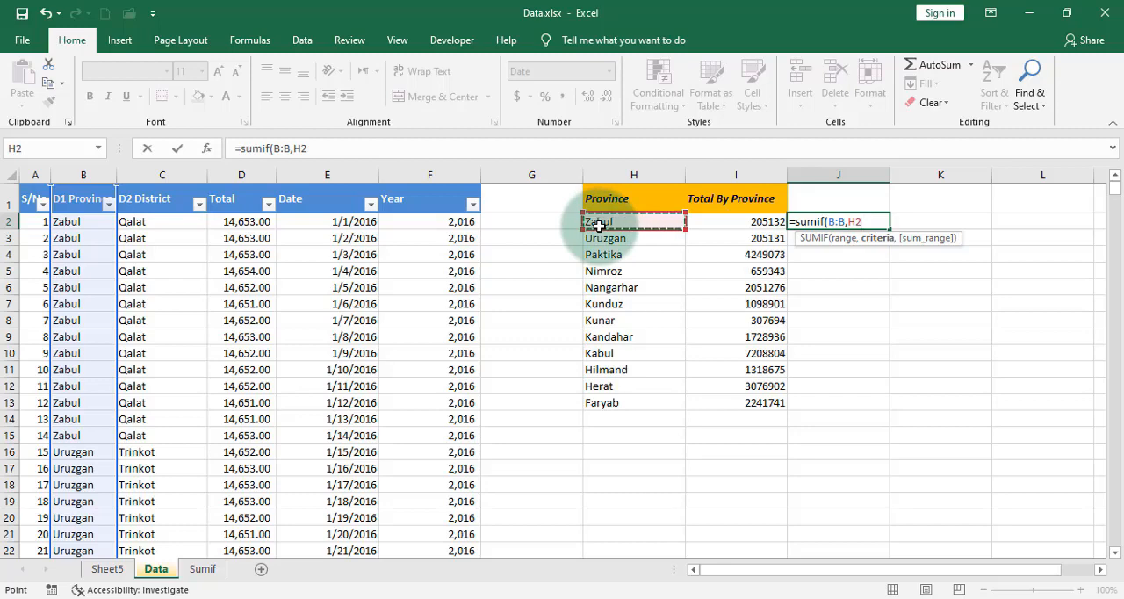
type(",")
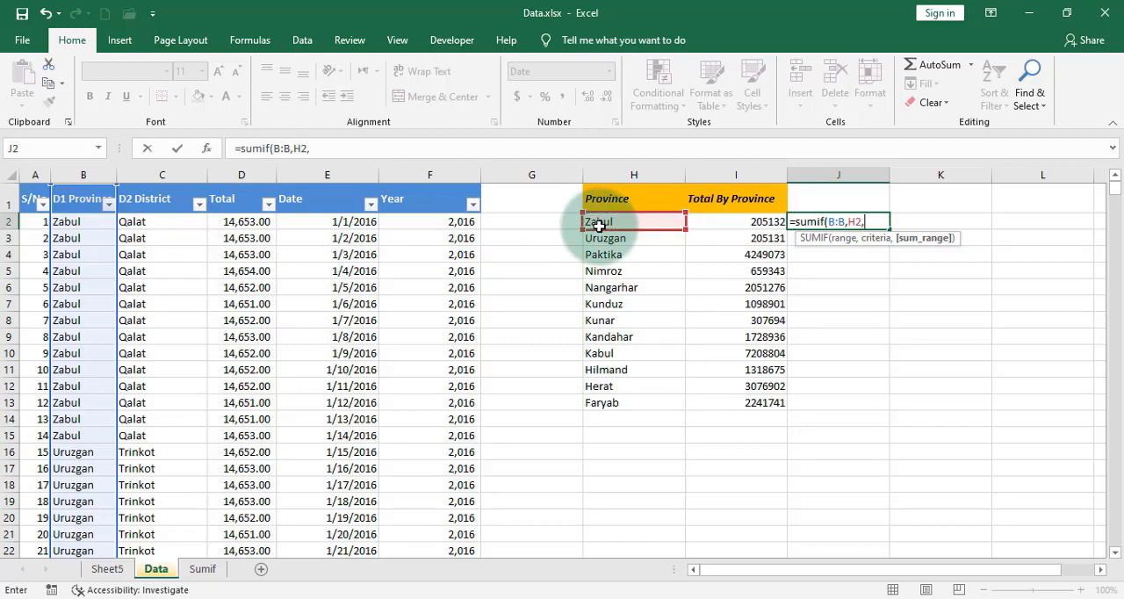
left_click(235, 175)
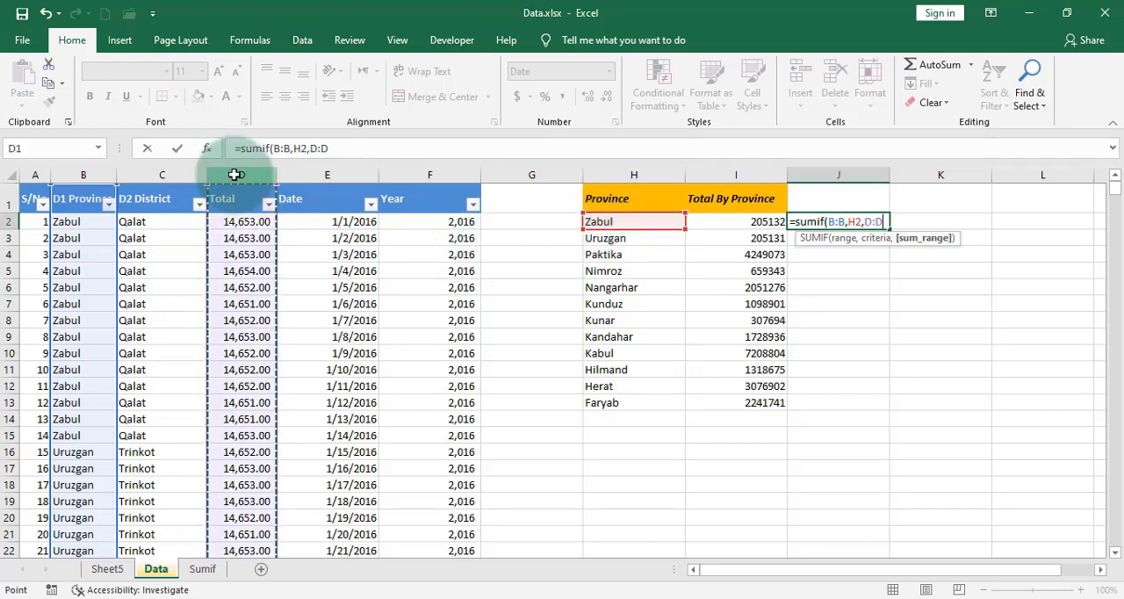
type(")")
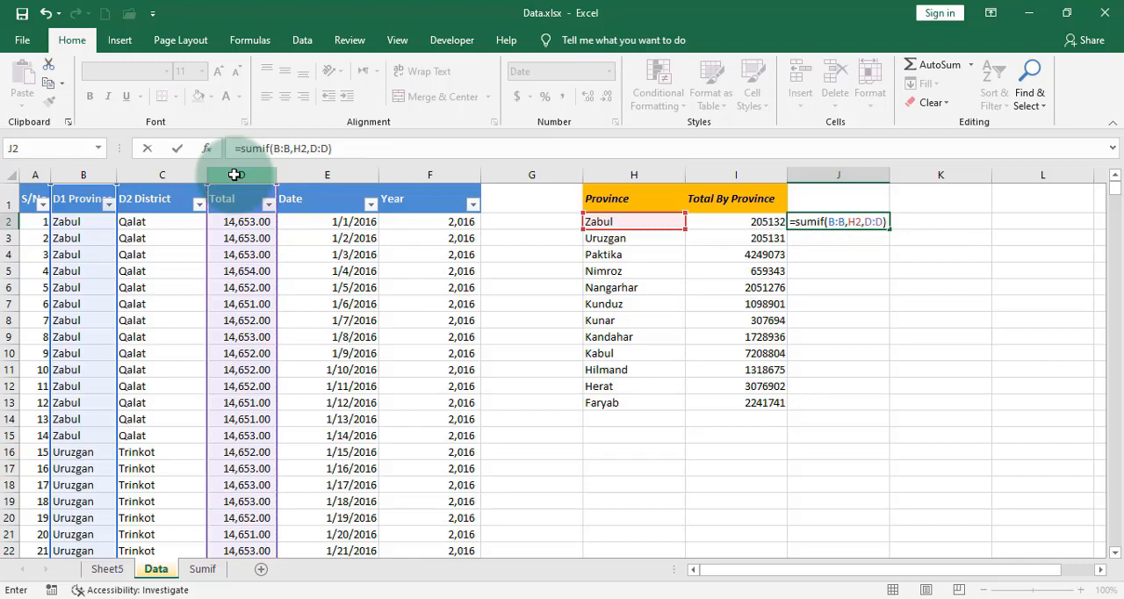
key("Return")
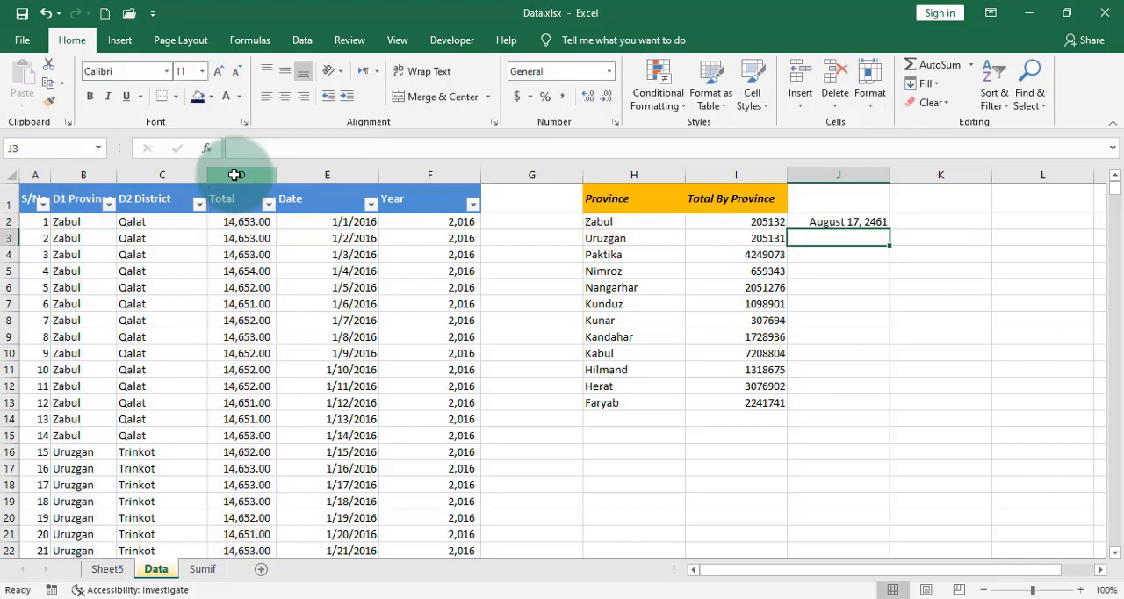
Step: Fill the J2 formula down to J13 and copy the formatting of I2 onto J2:J13
left_click(872, 222)
double_click(889, 230)
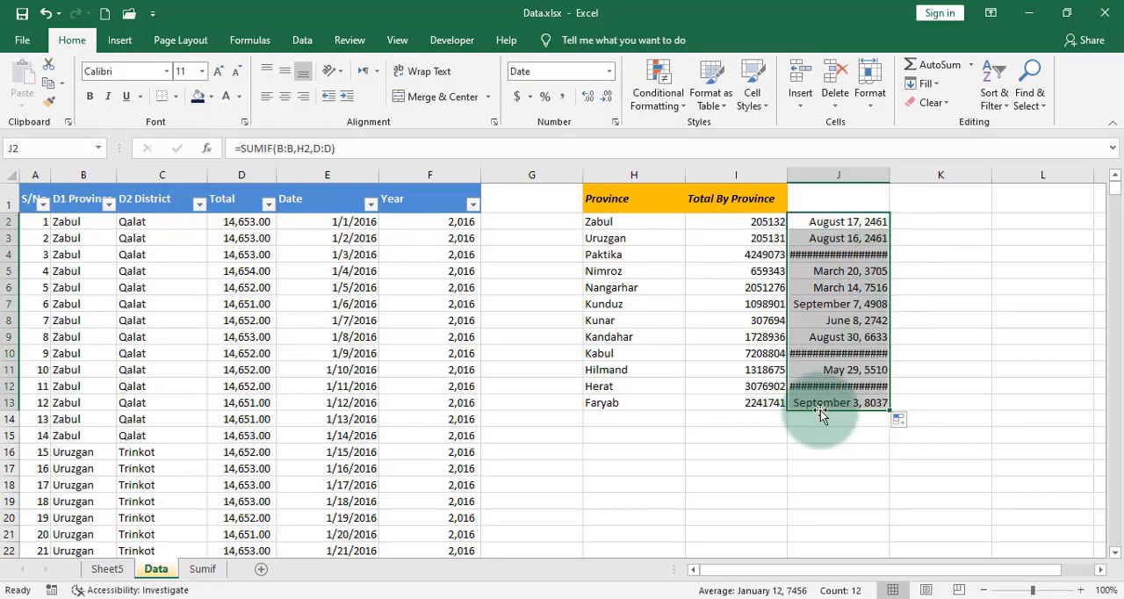
left_click(764, 222)
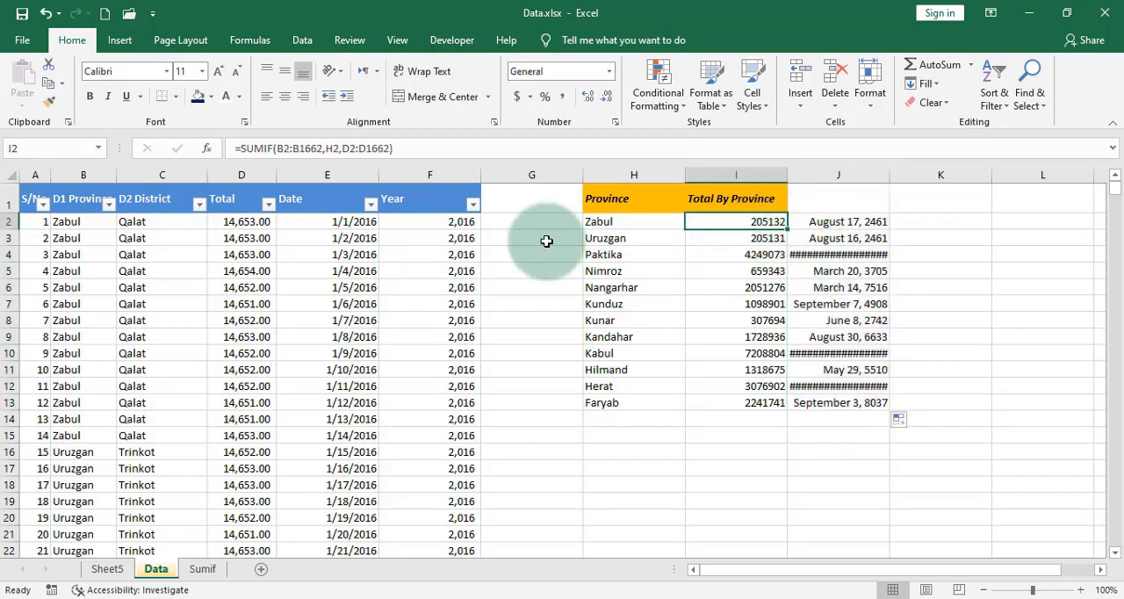
left_click(51, 105)
left_click_drag(853, 222, 852, 403)
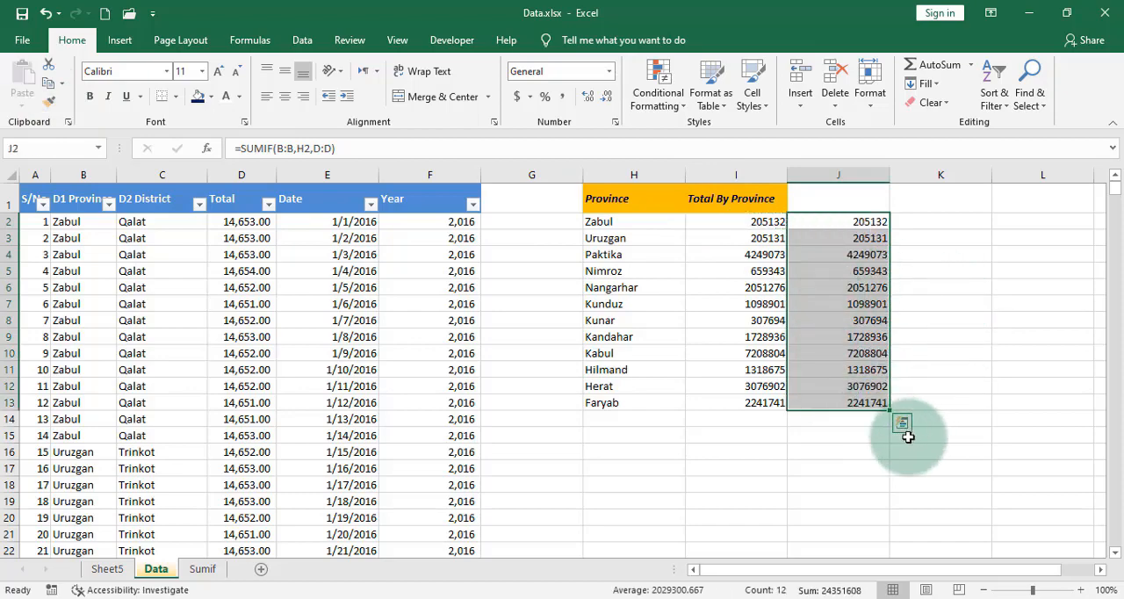
Step: Start a SUMIF function in K2 from the Math & Trig category of the function library
left_click(926, 223)
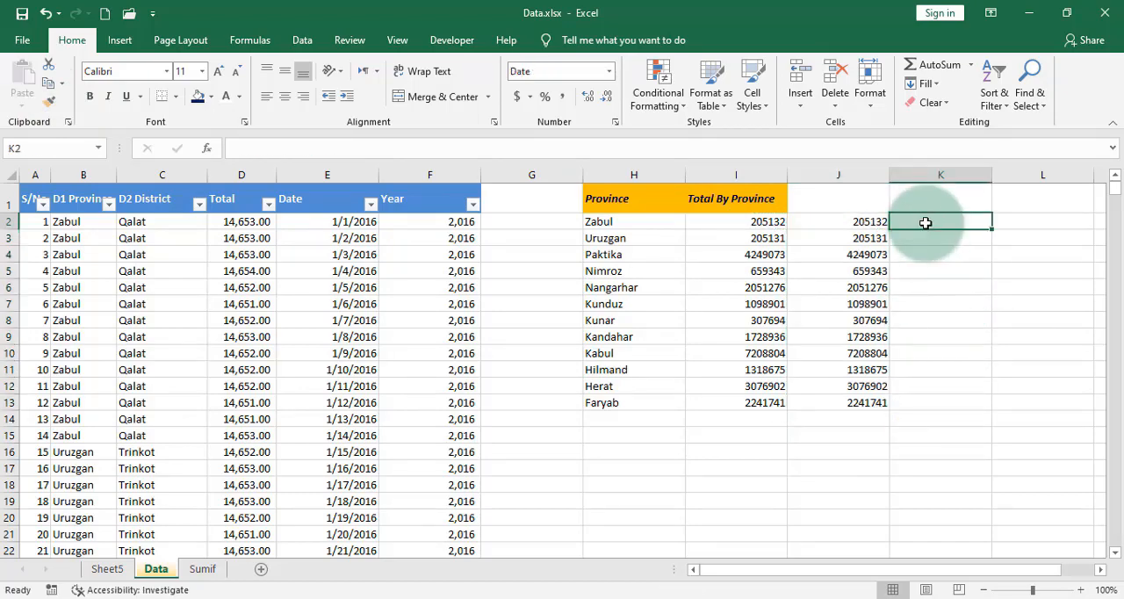
left_click(206, 147)
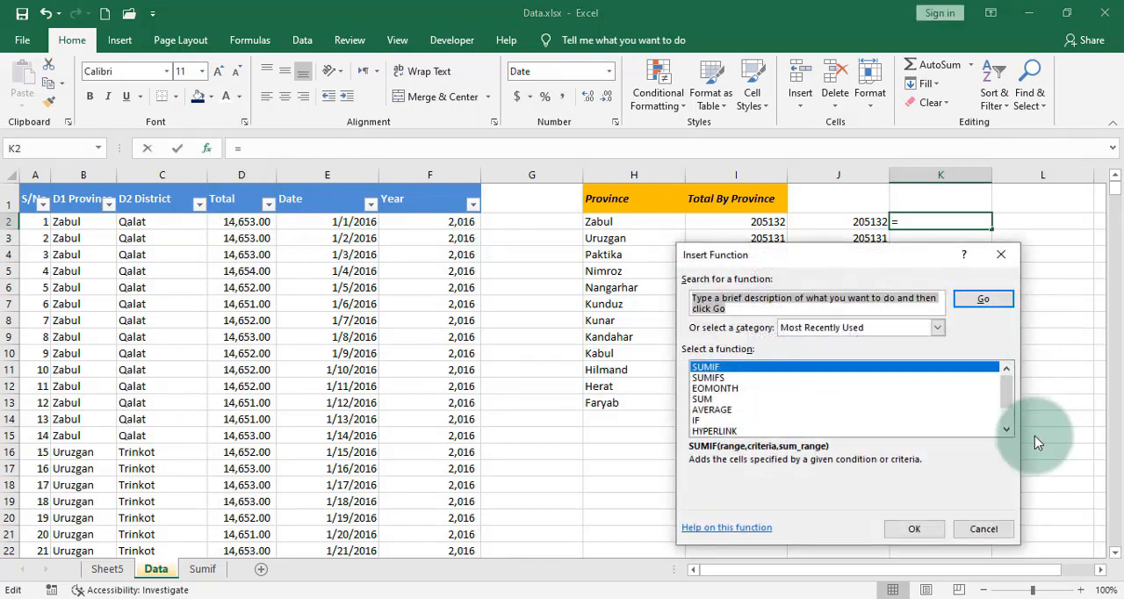
left_click(983, 529)
left_click(249, 40)
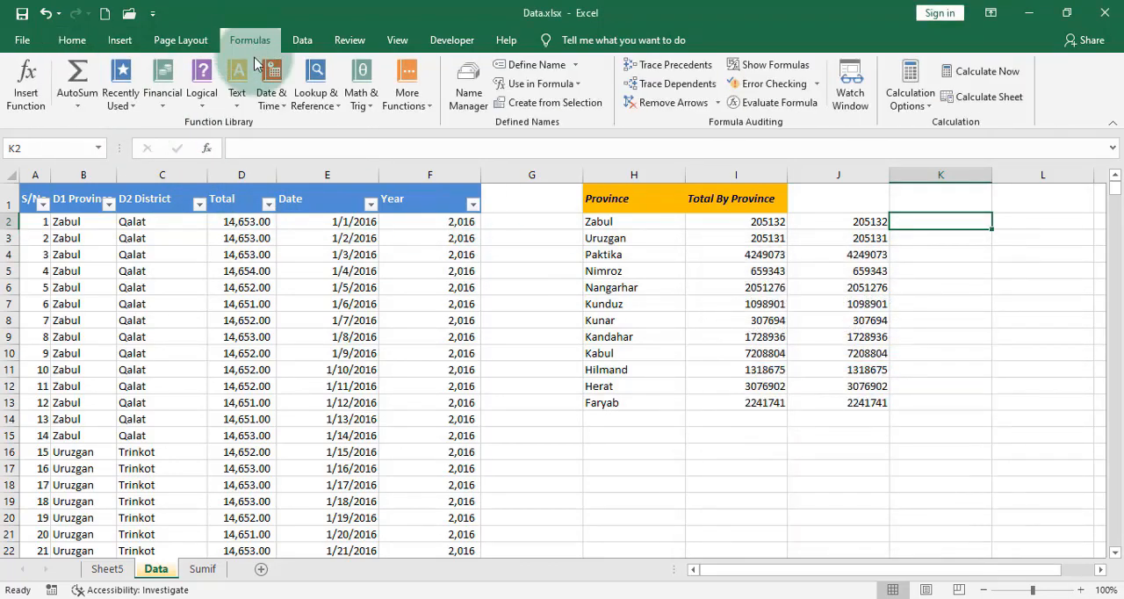
left_click(364, 101)
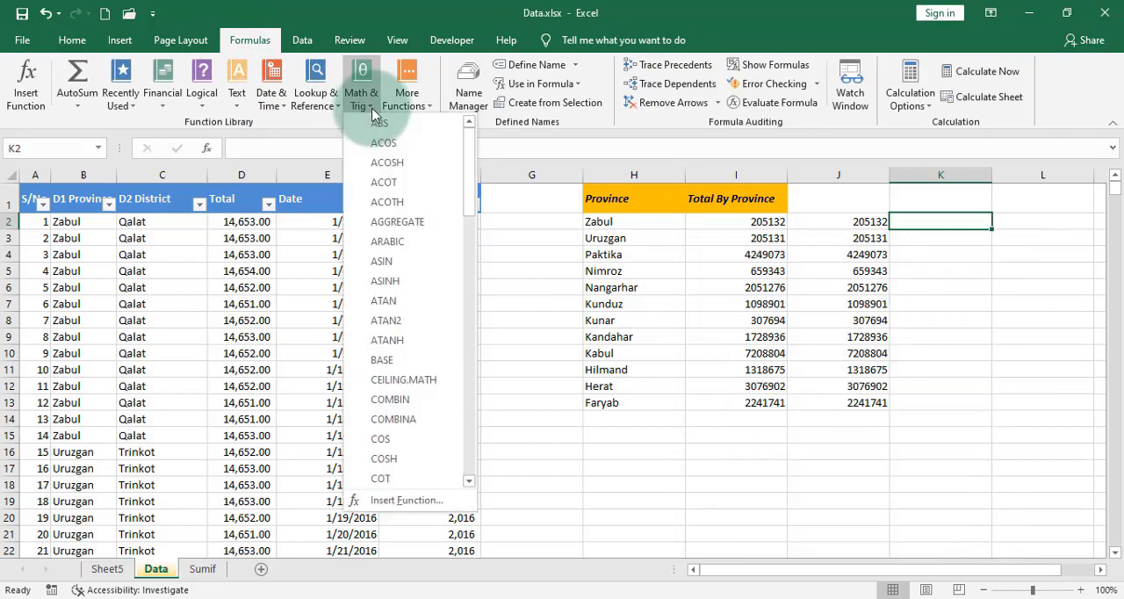
left_click_drag(473, 170, 455, 413)
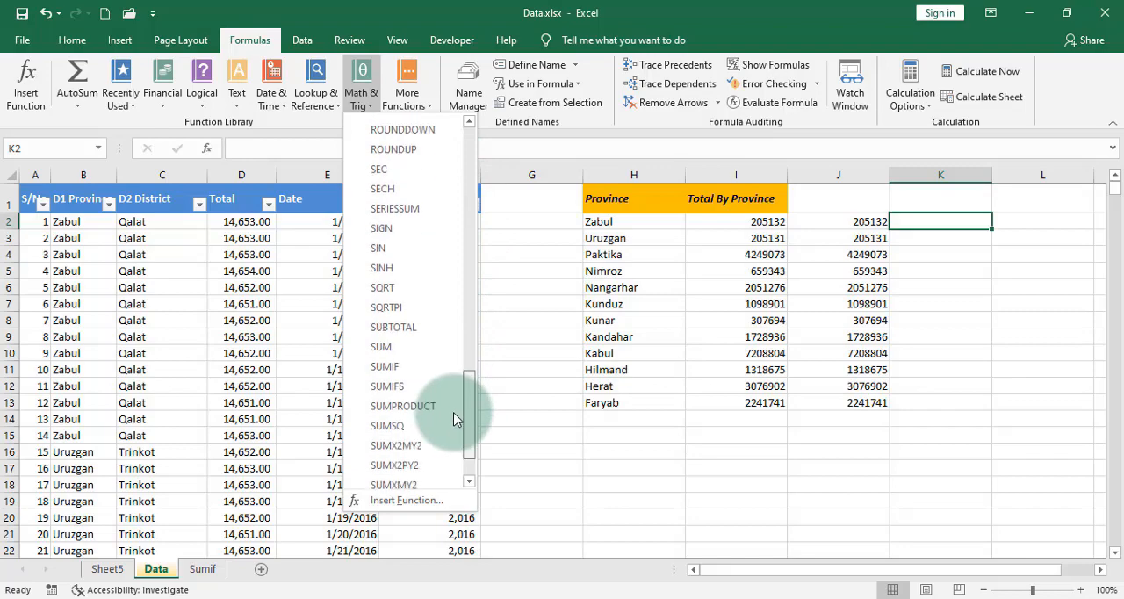
left_click(397, 372)
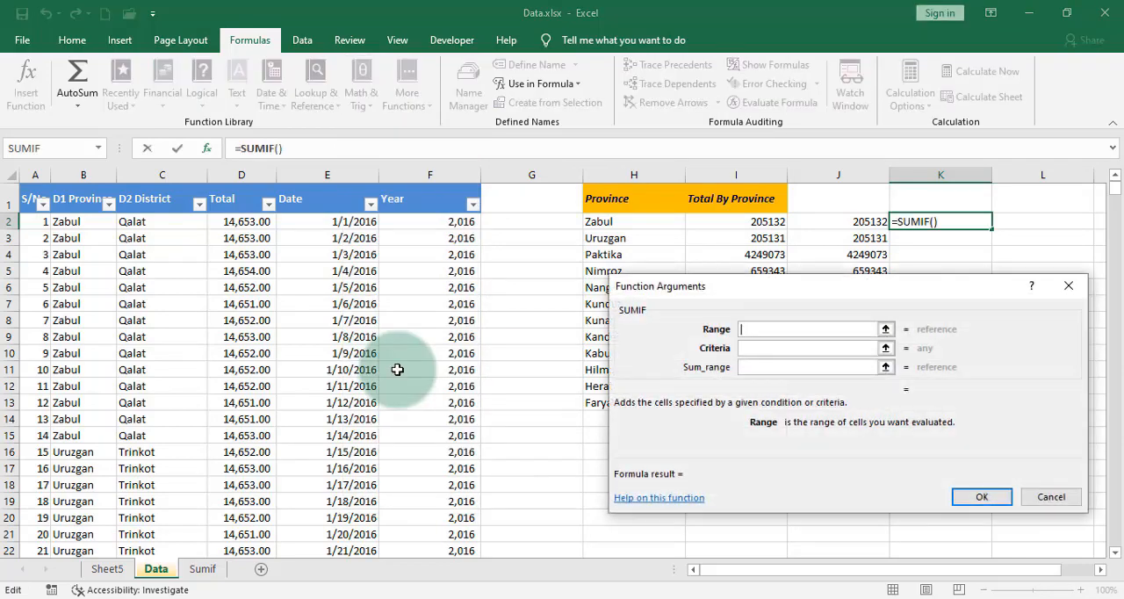
Step: Fill in the SUMIF arguments with range B:B, criteria H2 and sum range D:D, and insert the formula in K2
left_click(80, 175)
left_click(760, 348)
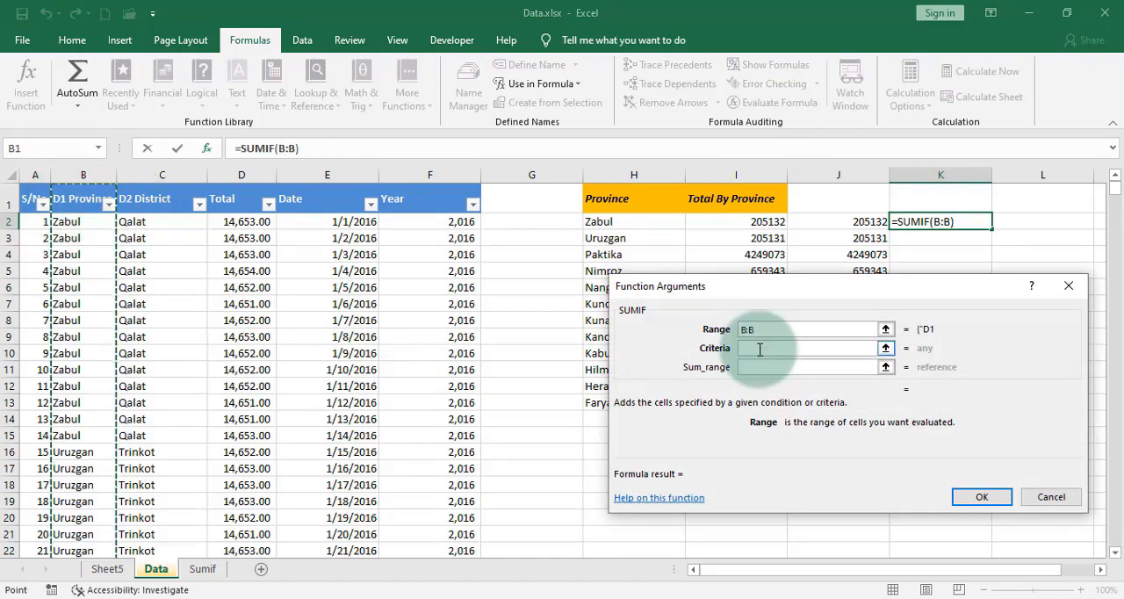
left_click(759, 349)
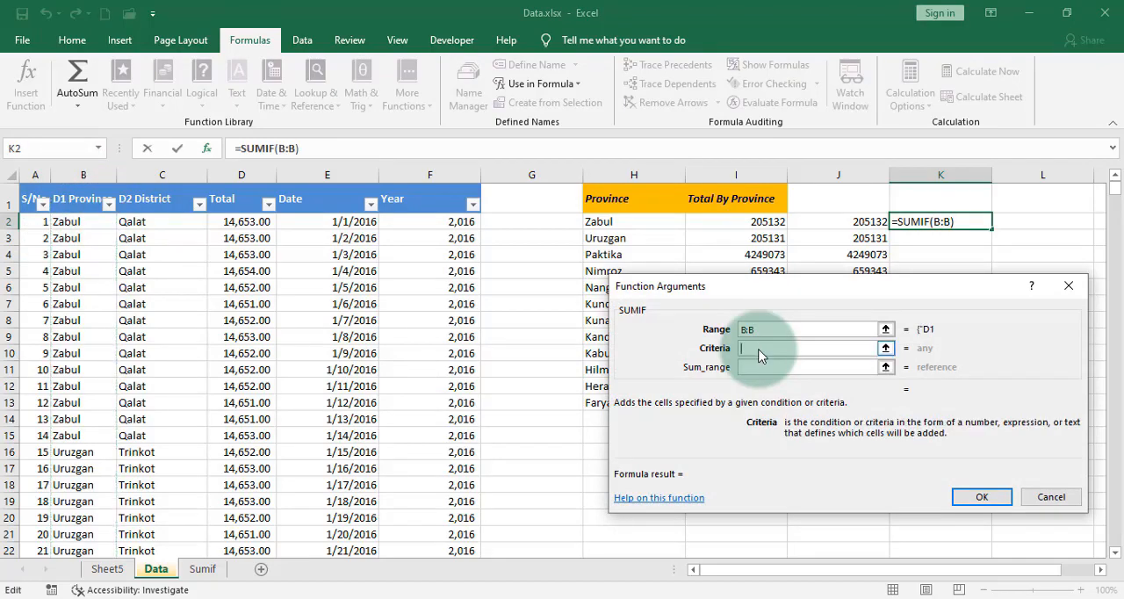
left_click(597, 221)
left_click(803, 372)
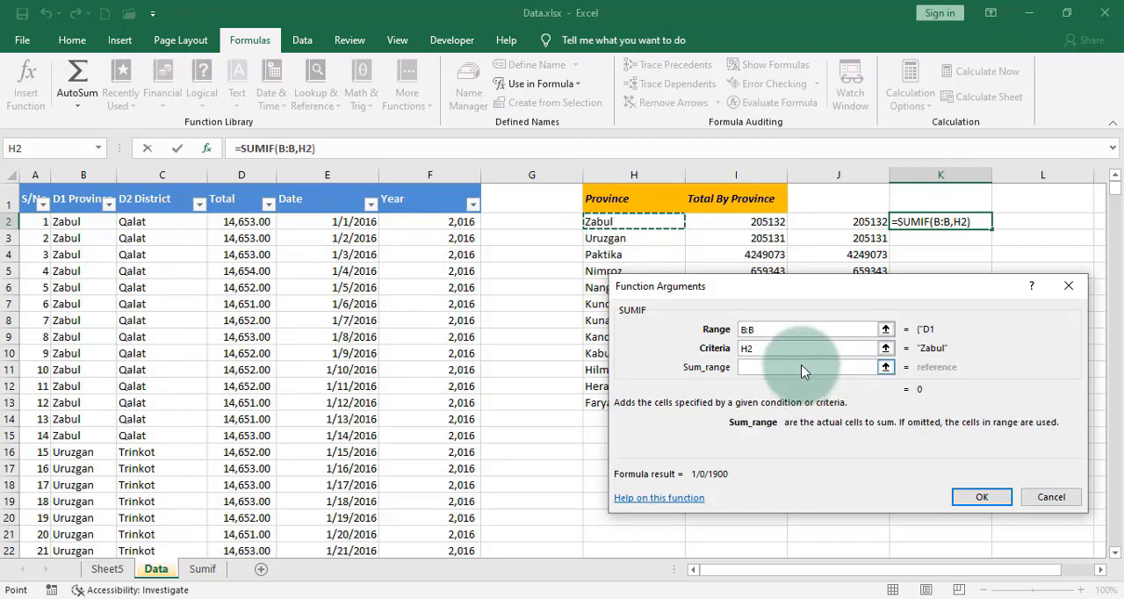
left_click(233, 169)
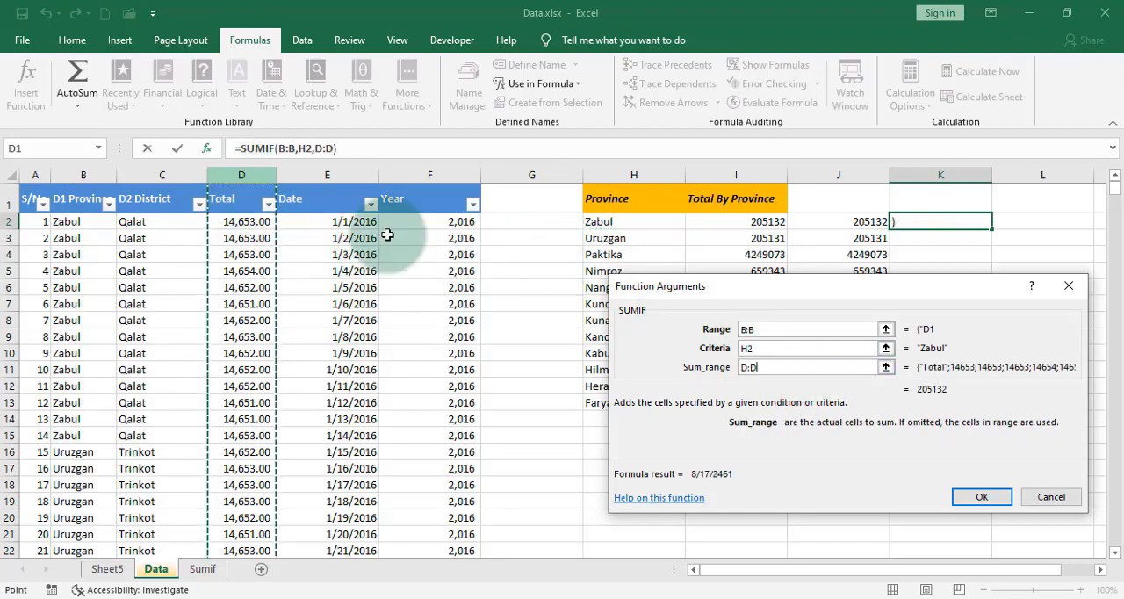
left_click(982, 498)
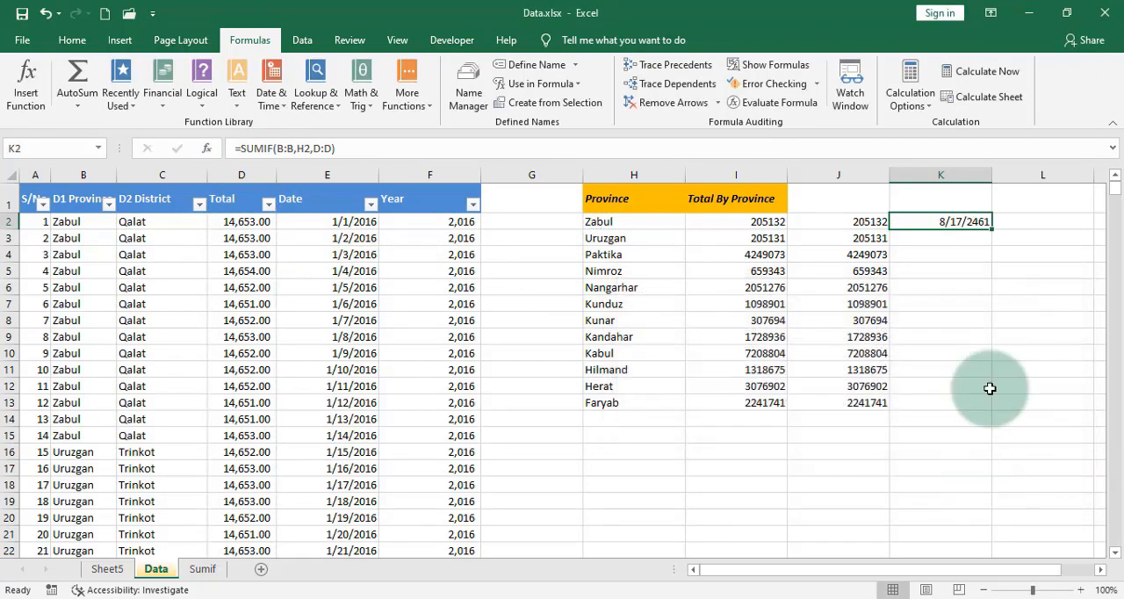
Step: Fill the K2 formula down to K13 and copy the formatting of J2 onto K2:K13
double_click(991, 228)
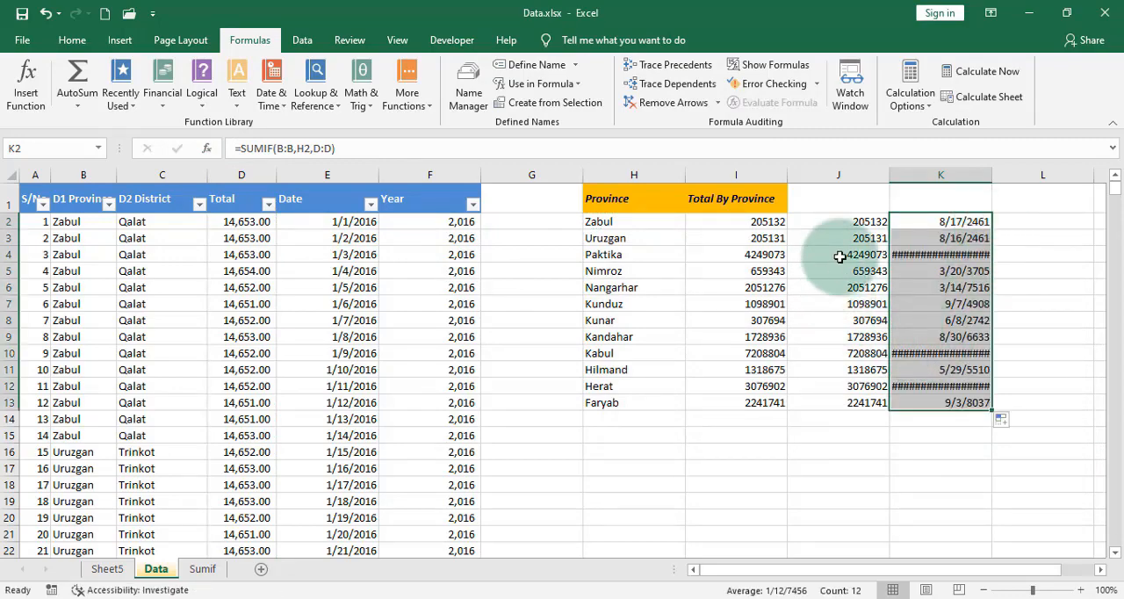
left_click(858, 224)
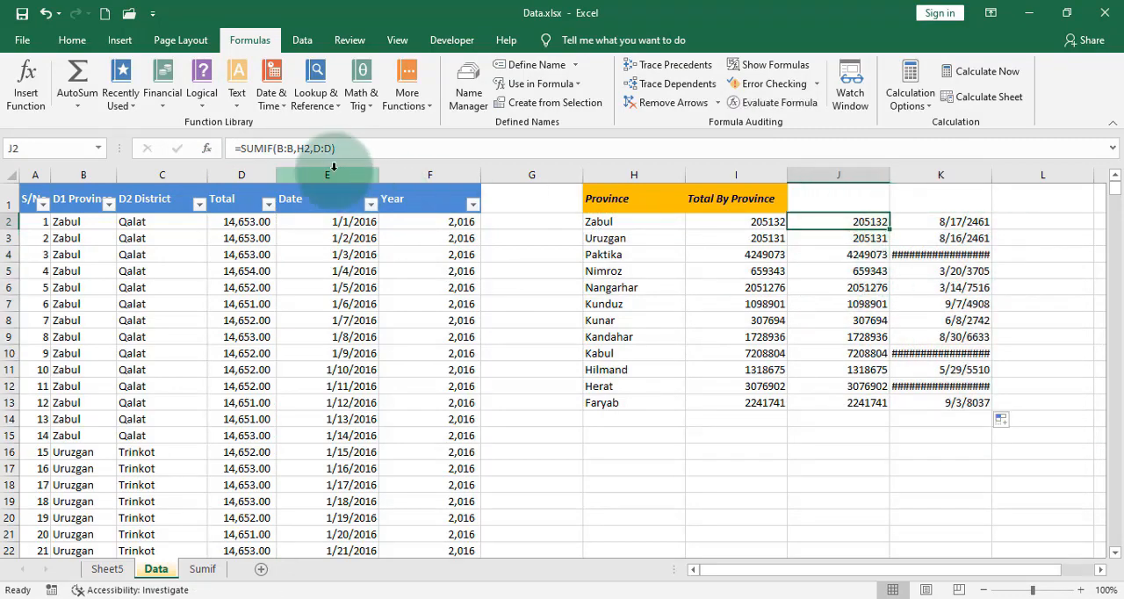
left_click(67, 41)
left_click(49, 102)
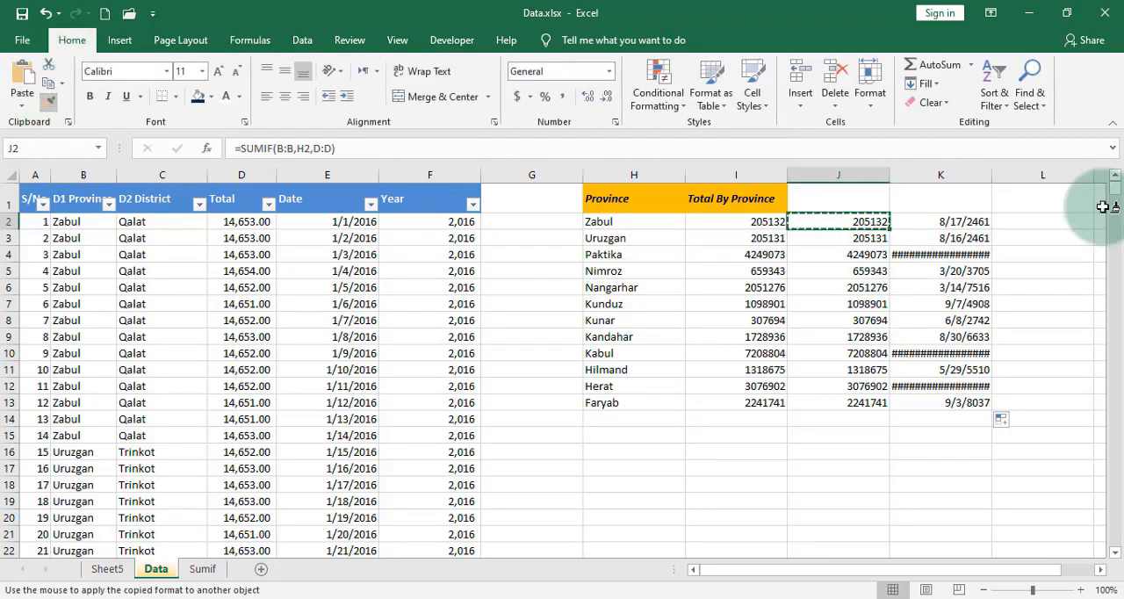
left_click_drag(966, 224, 973, 401)
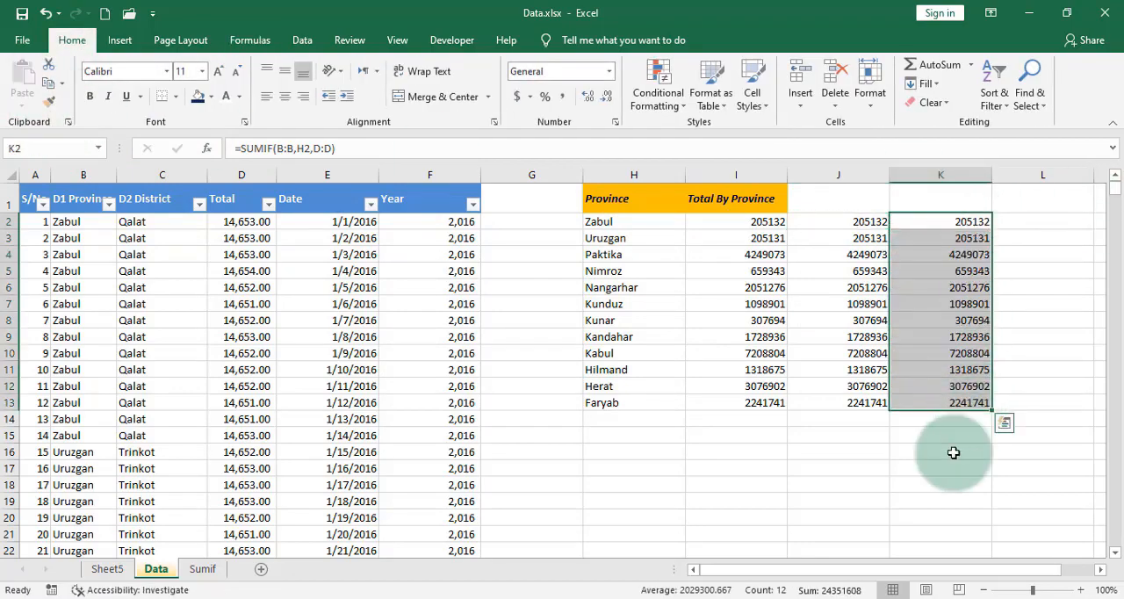
left_click(1001, 479)
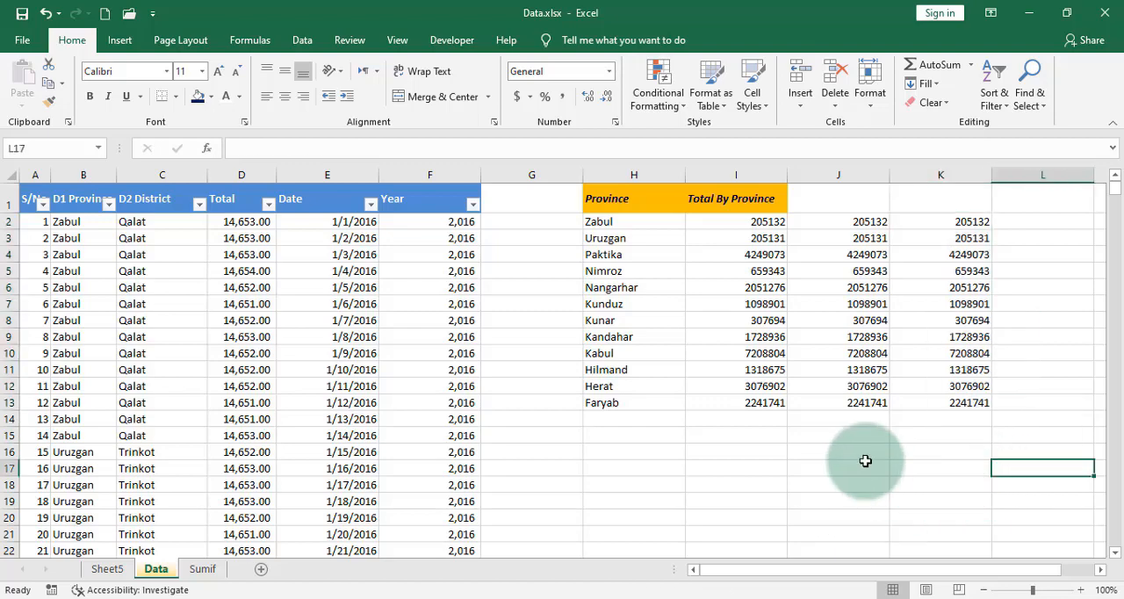
Step: Compare the three sets of province totals in I2:K13 and examine the formulas in J2 and I2
left_click(985, 401)
left_click_drag(890, 375, 767, 225)
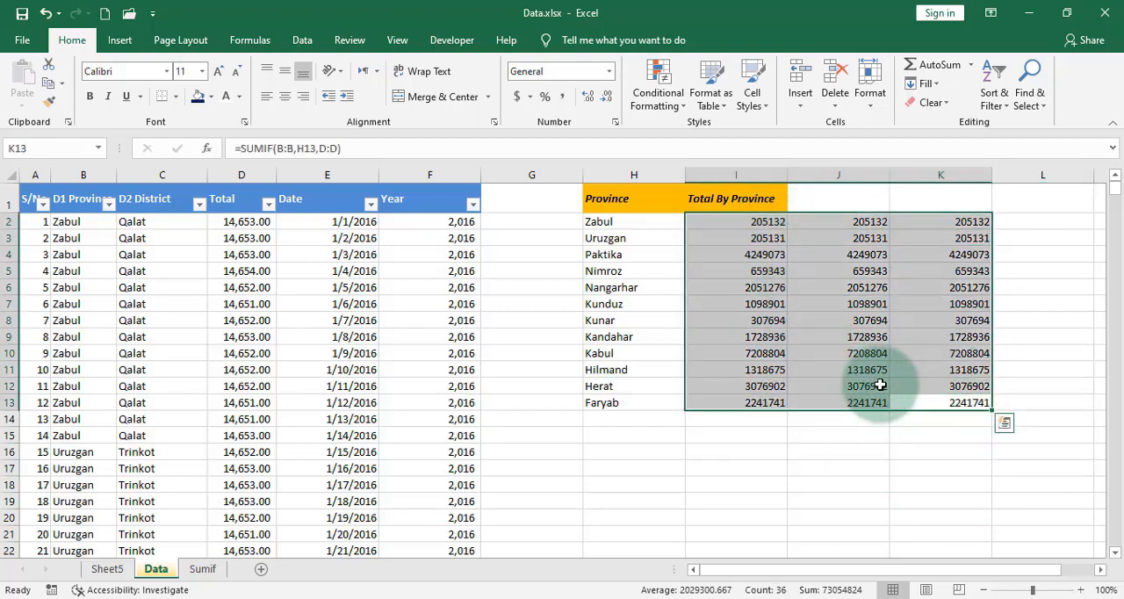
left_click_drag(868, 400, 872, 386)
left_click(862, 222)
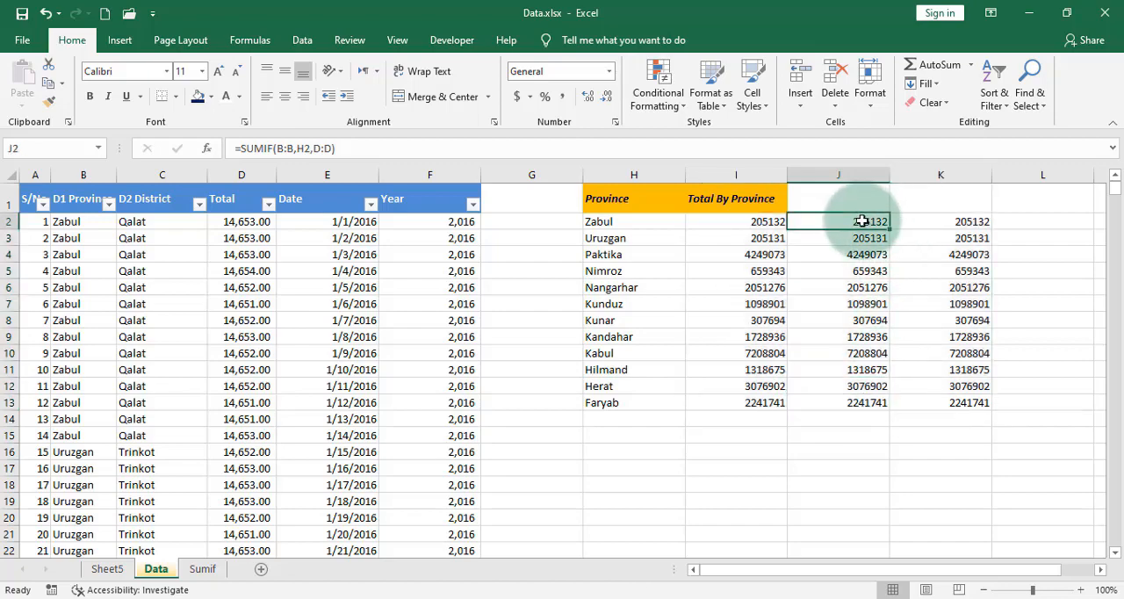
left_click(744, 223)
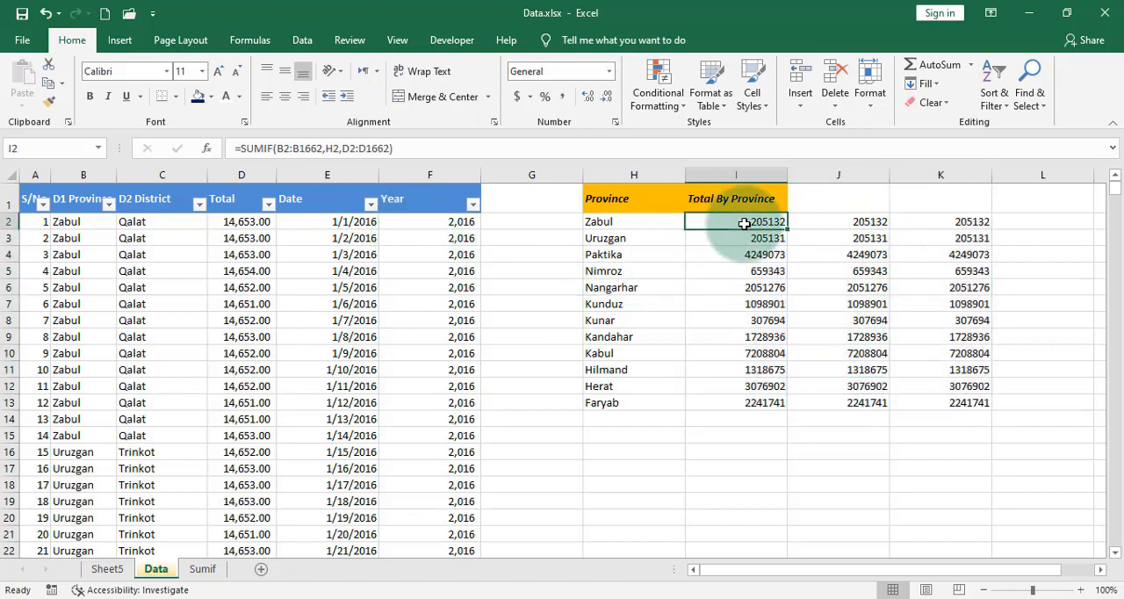
Step: Add AutoSum grand totals in I14:K14 below the three total columns and apply the comma number style to them
left_click(746, 409)
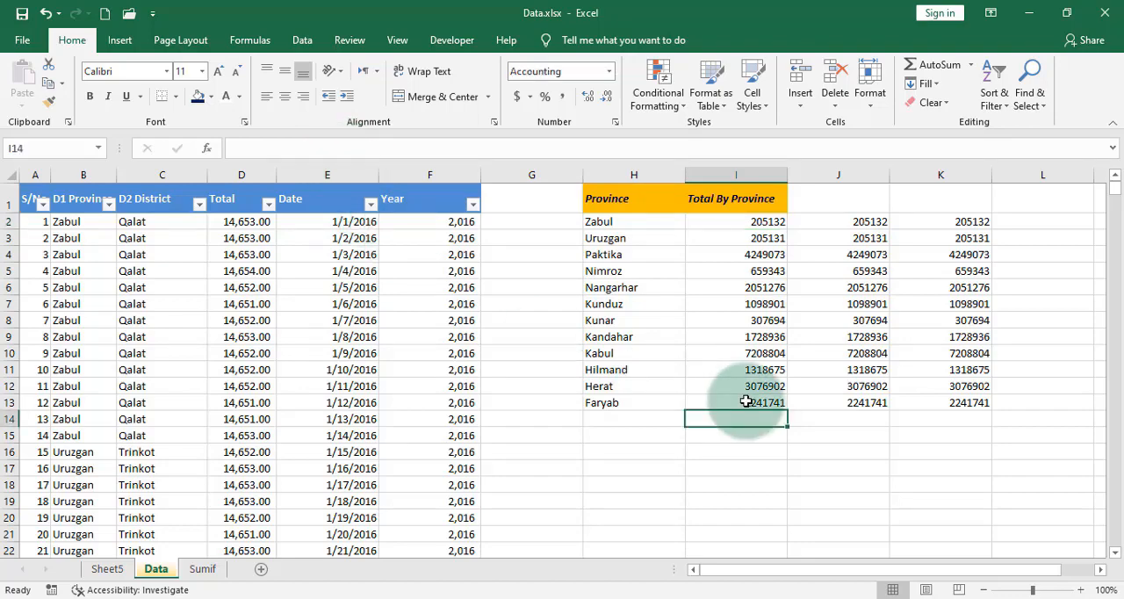
left_click_drag(746, 402, 946, 418)
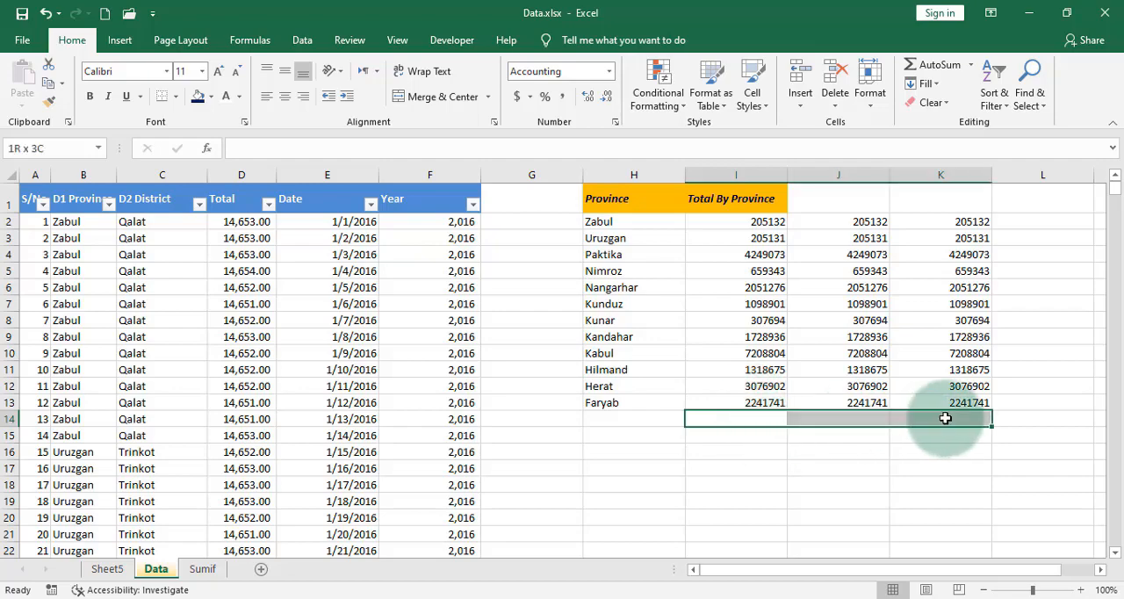
left_click(927, 67)
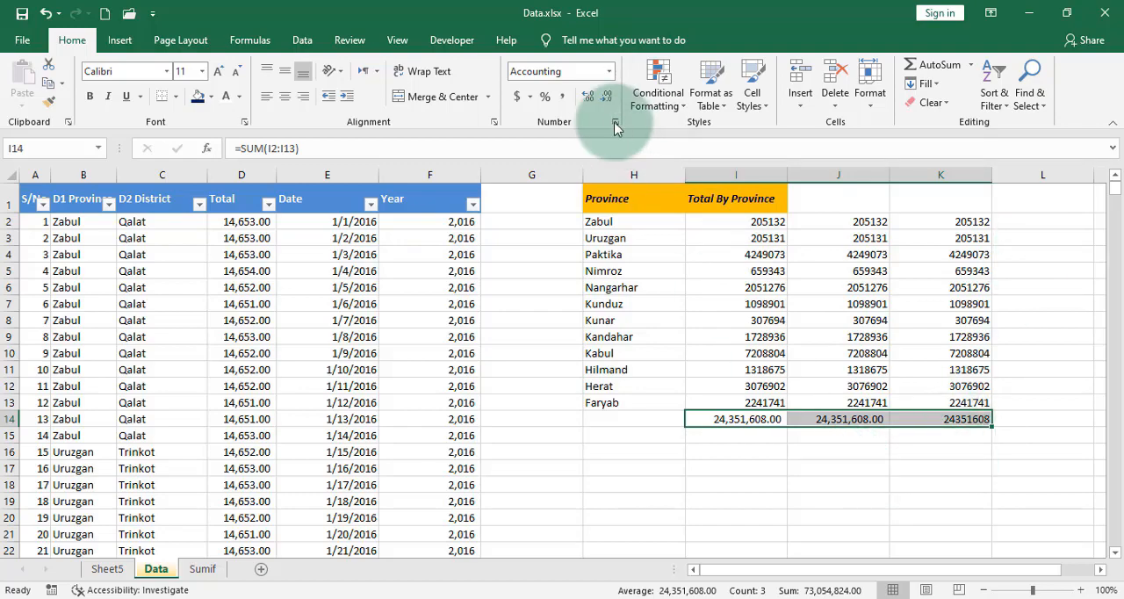
left_click(563, 99)
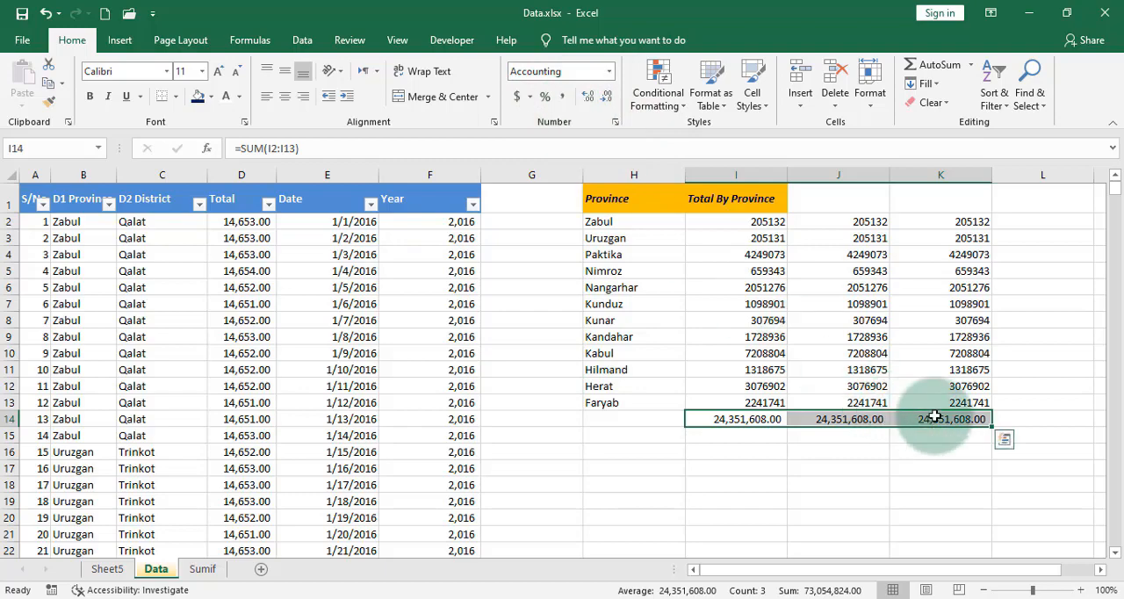
left_click(872, 450)
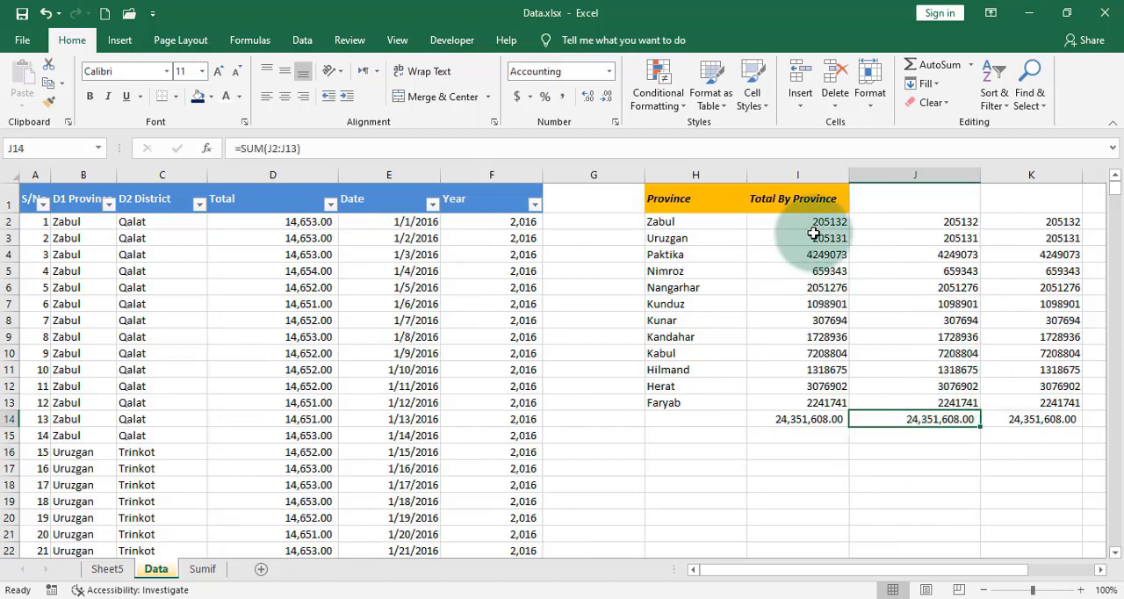
Step: Review the SUMIF formulas in I2, J2 and K2 to compare bounded and whole-column ranges
left_click(815, 224)
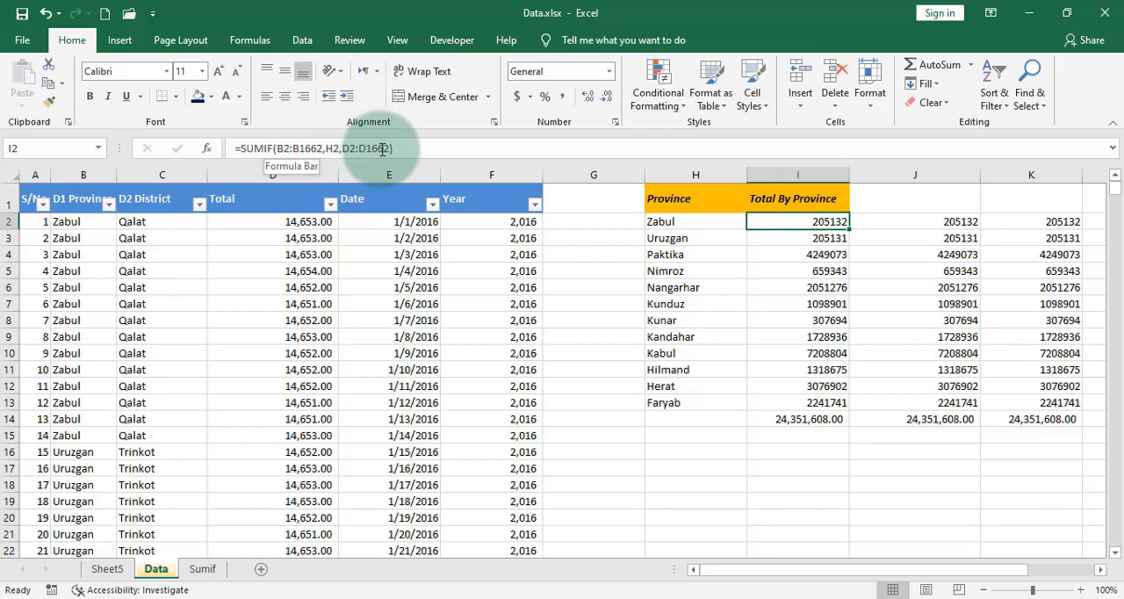
left_click(937, 225)
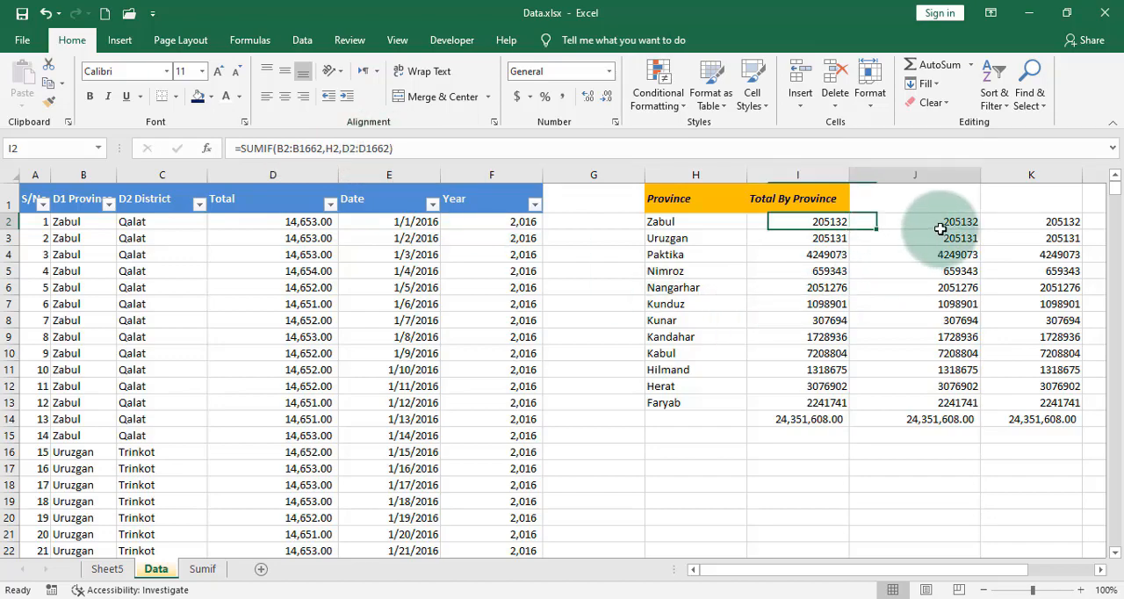
left_click(1060, 225)
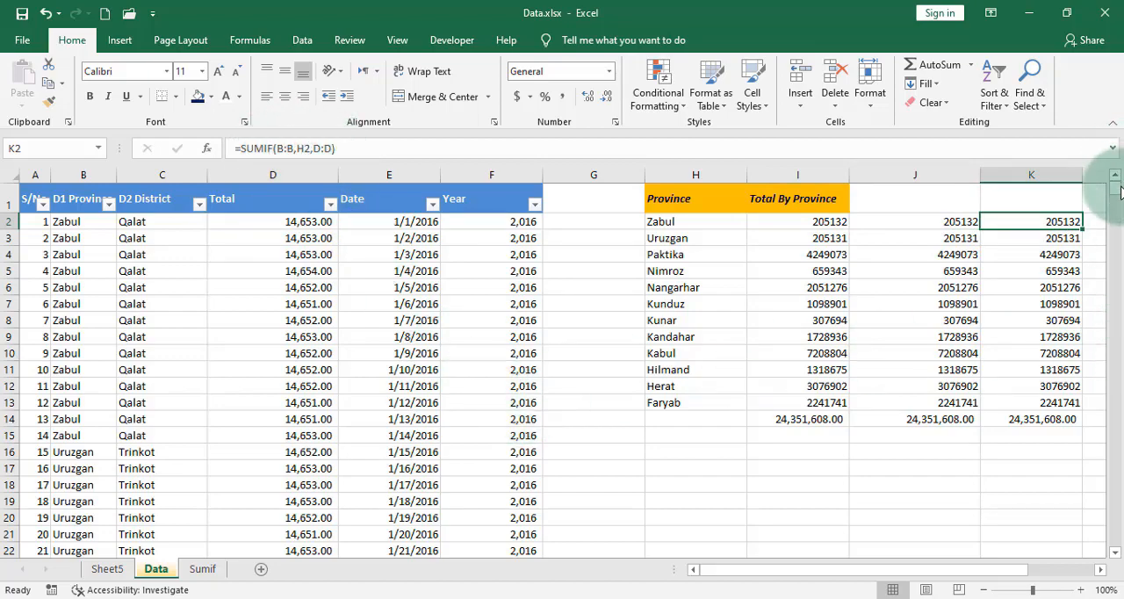
Step: Add a record below the last data row with province Zabul in B1664 and total 52000 in D1664
left_click_drag(1115, 188, 1114, 540)
scroll(290, 474, "down", 1)
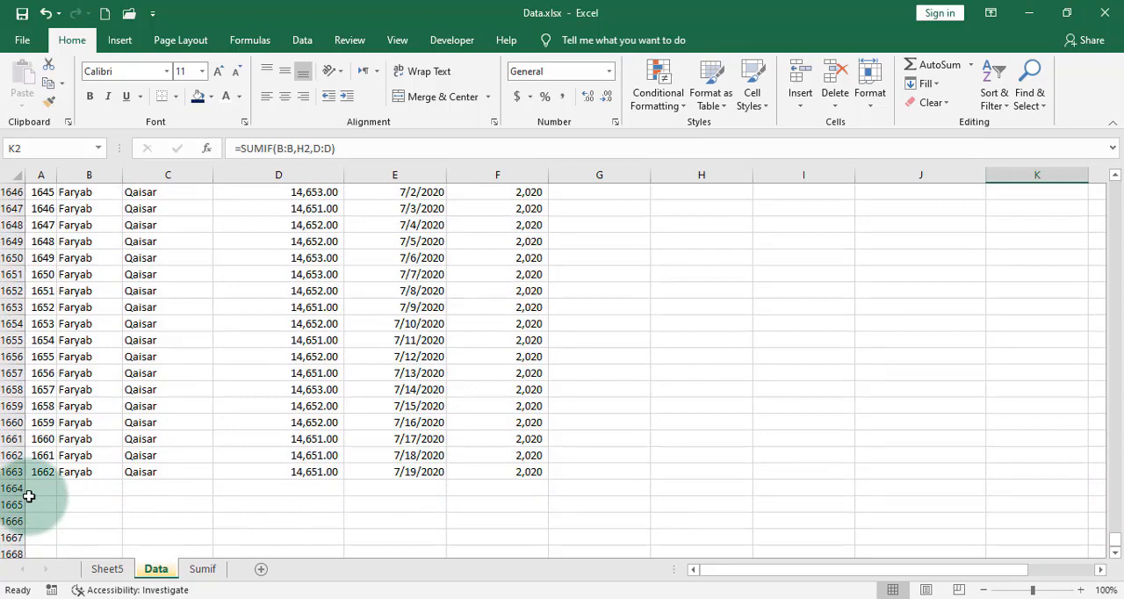
left_click(102, 494)
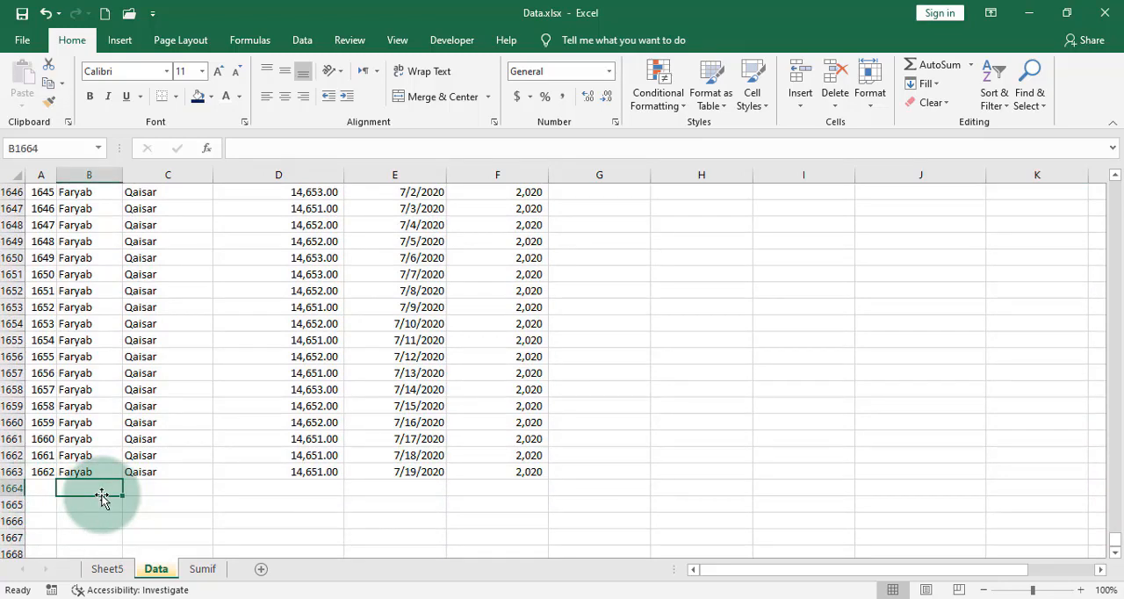
type("Zabul")
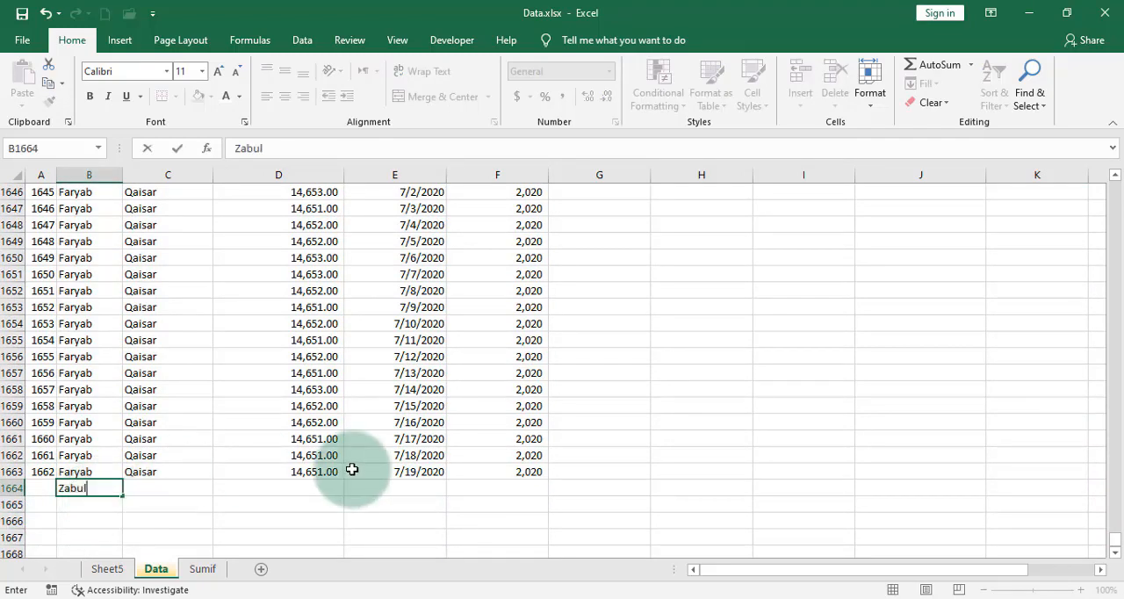
left_click(331, 492)
type("52000")
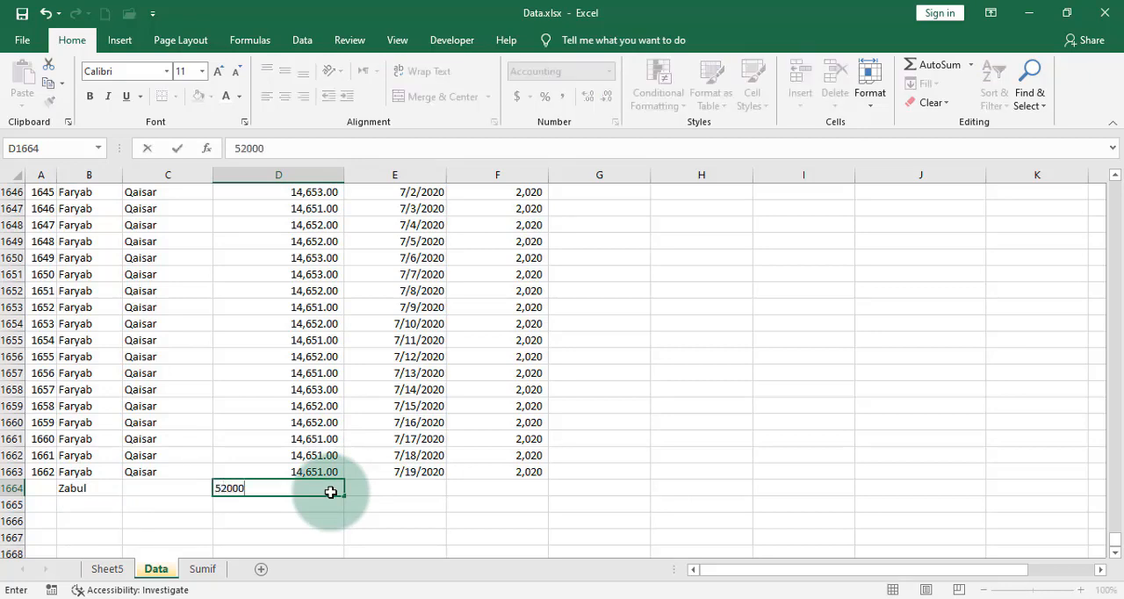
key("Return")
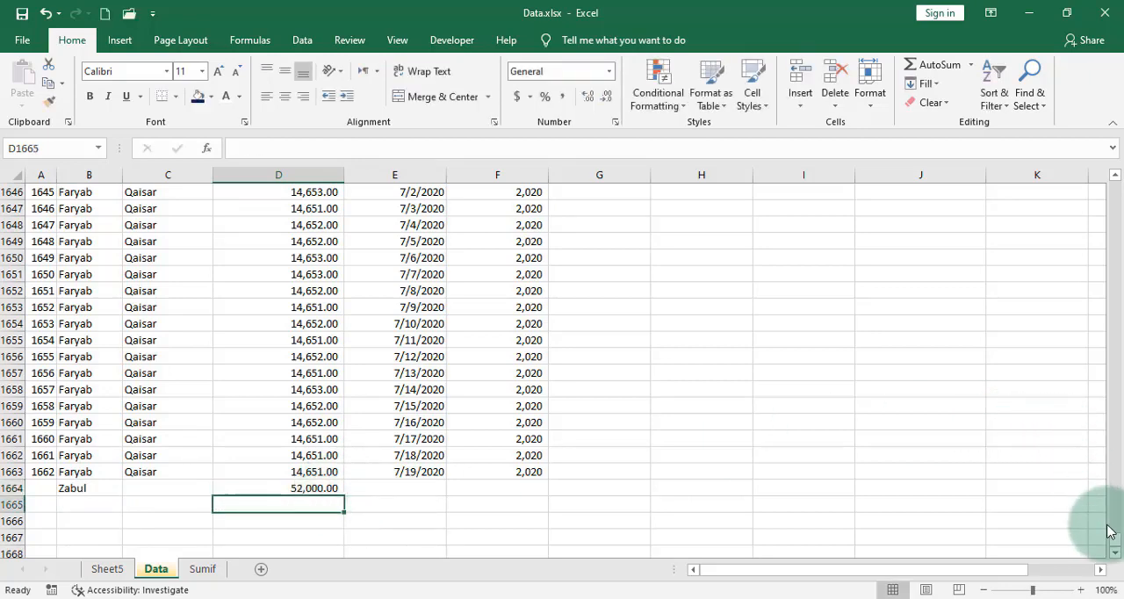
Step: Return to the province summary and check the grand totals in J14 and K14 against the one in I14
left_click_drag(1117, 543, 1112, 176)
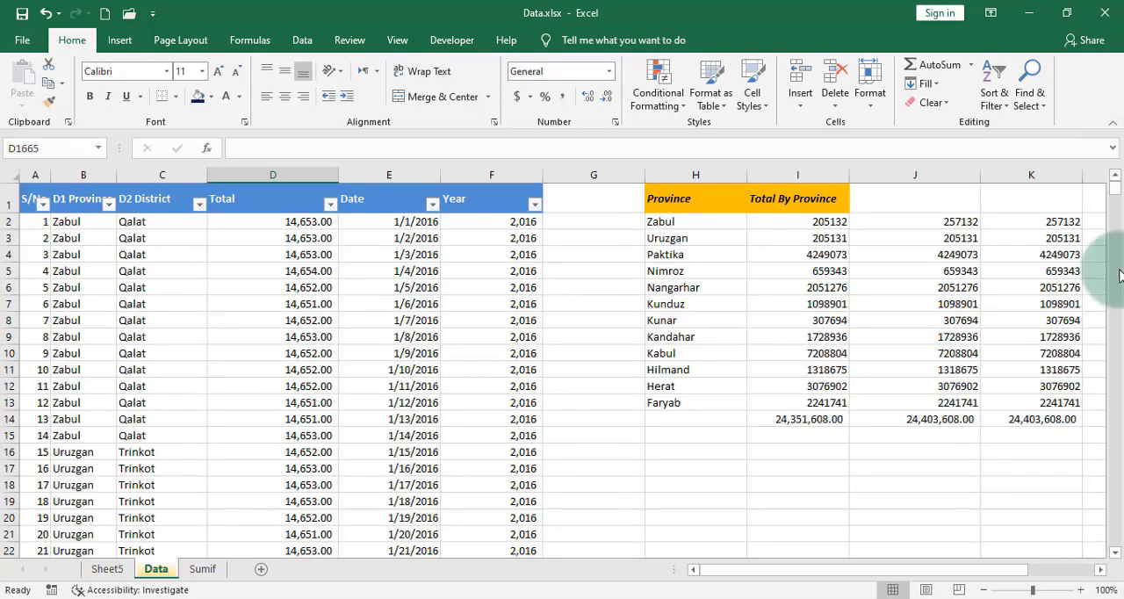
left_click(937, 421)
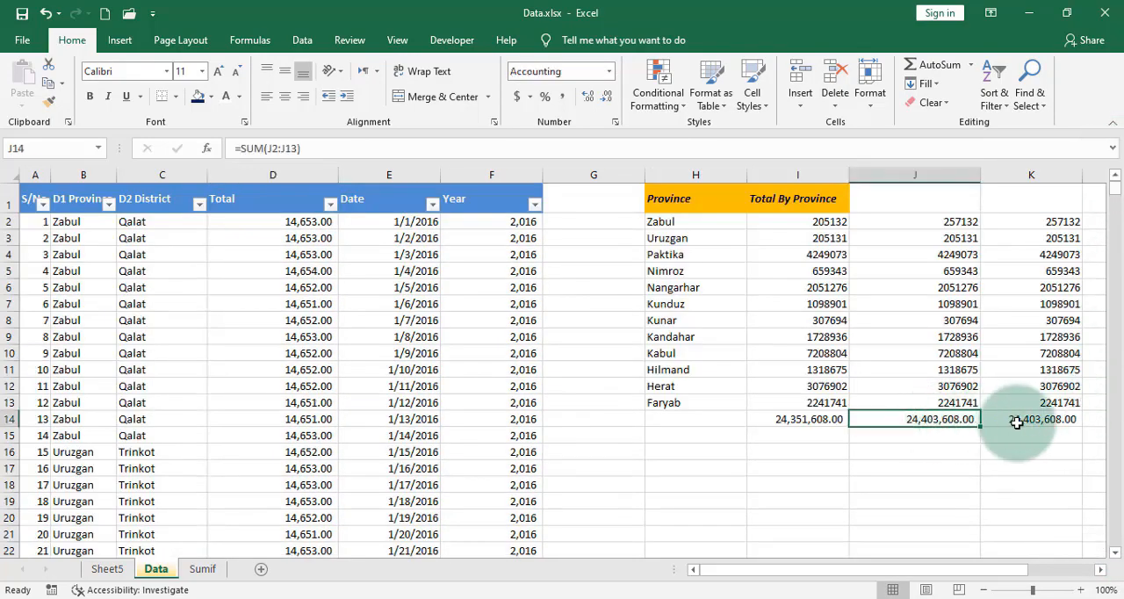
left_click(1023, 420)
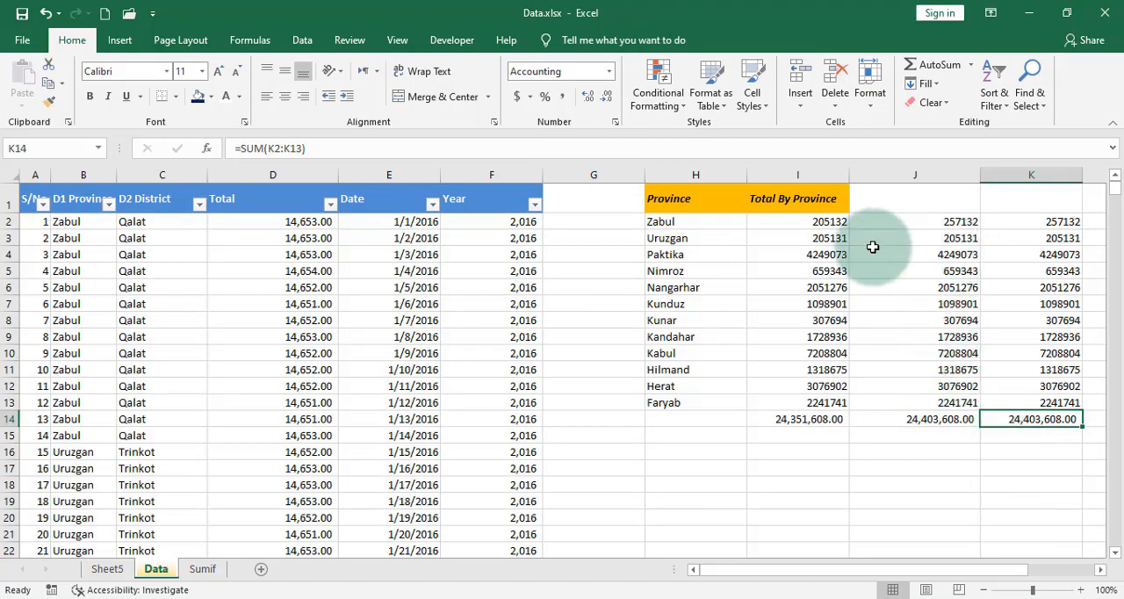
Step: Compare the Zabul totals and their SUMIF ranges in I2, J2 and K2
left_click(837, 221)
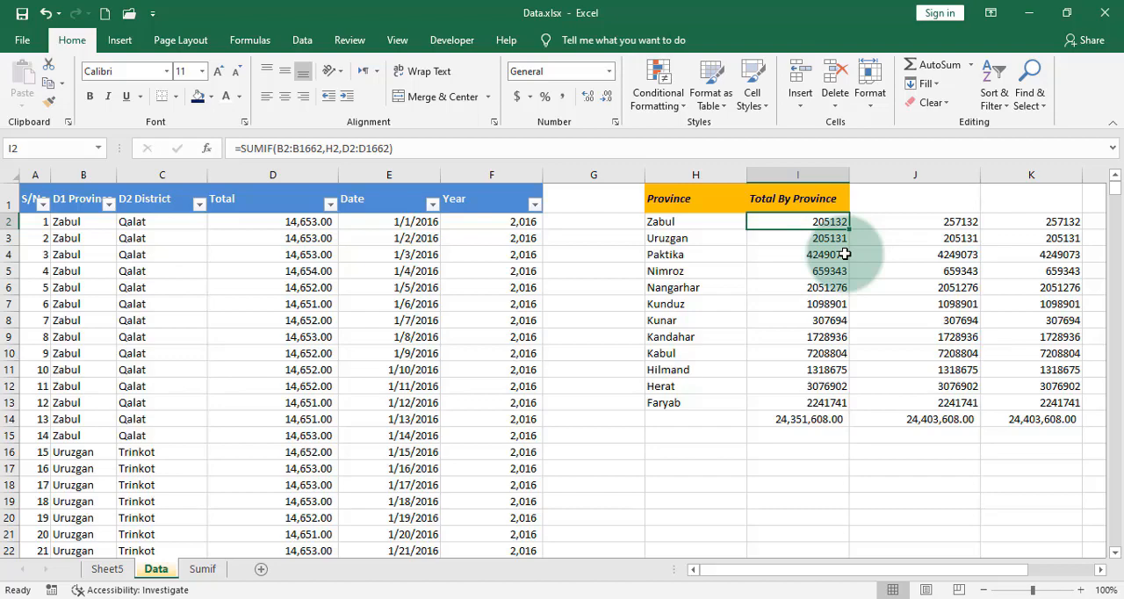
left_click(957, 222)
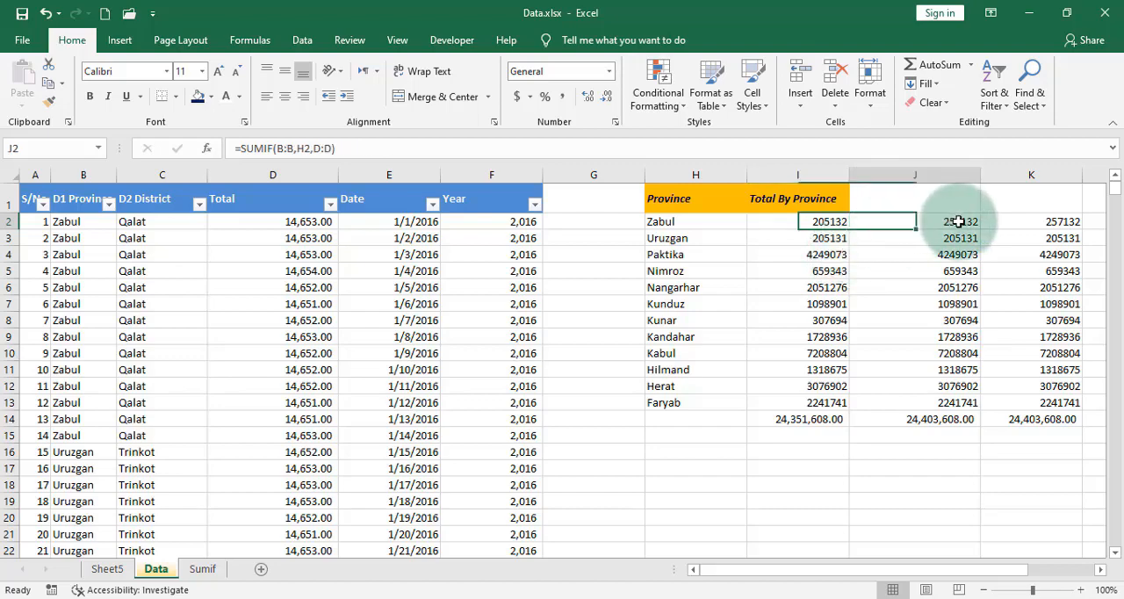
left_click(1063, 222)
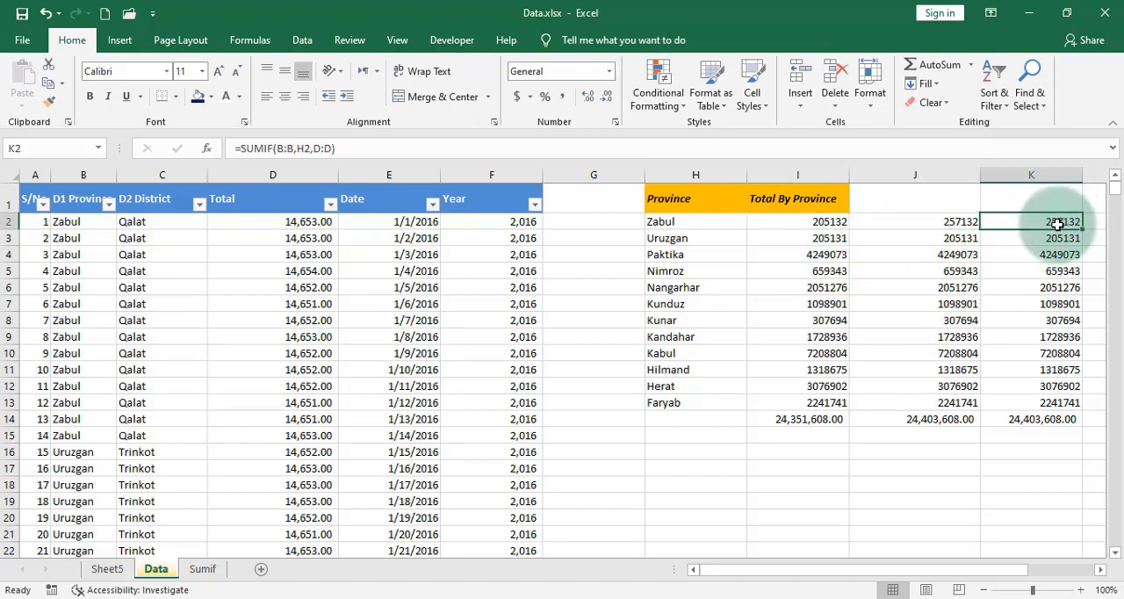
left_click_drag(1027, 225, 975, 227)
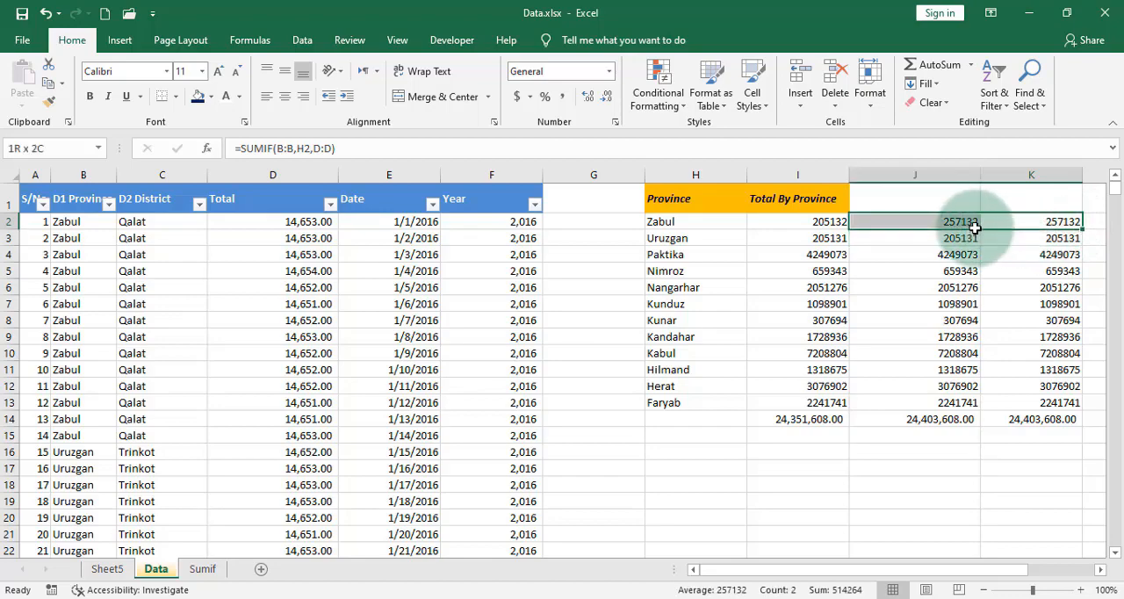
left_click(830, 221)
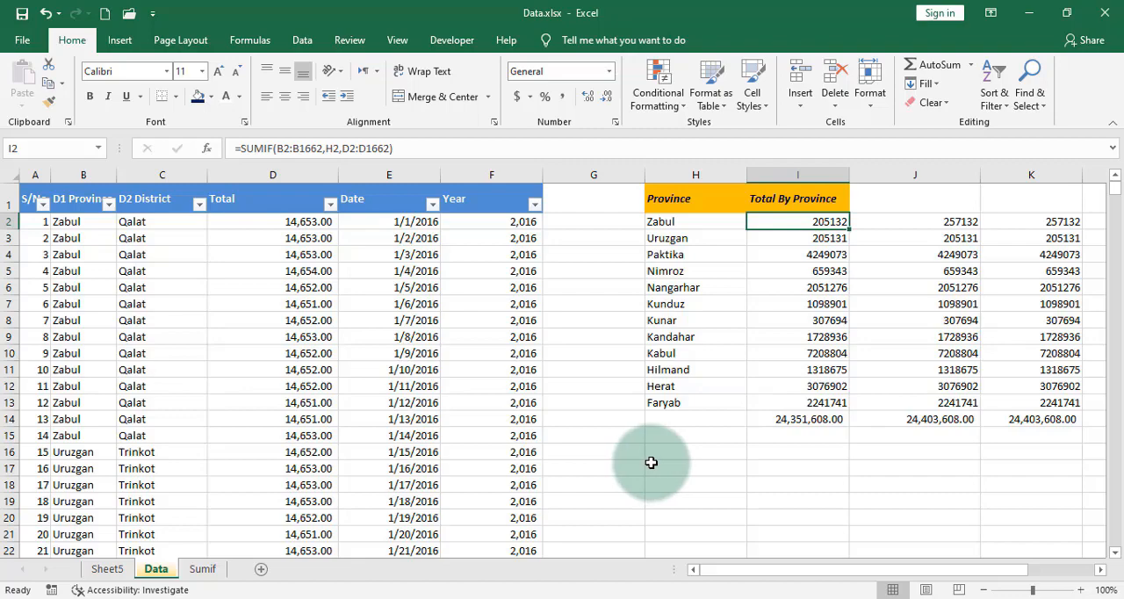
Step: Highlight the grand totals in J14:K14 with an orange fill
left_click(1043, 423)
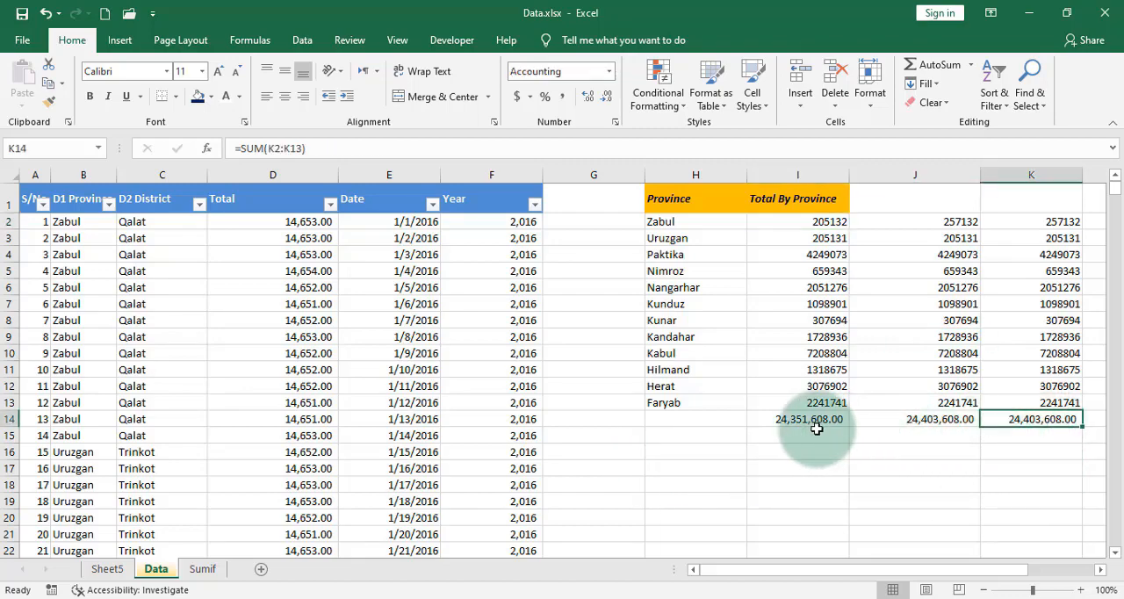
left_click_drag(928, 420, 1025, 419)
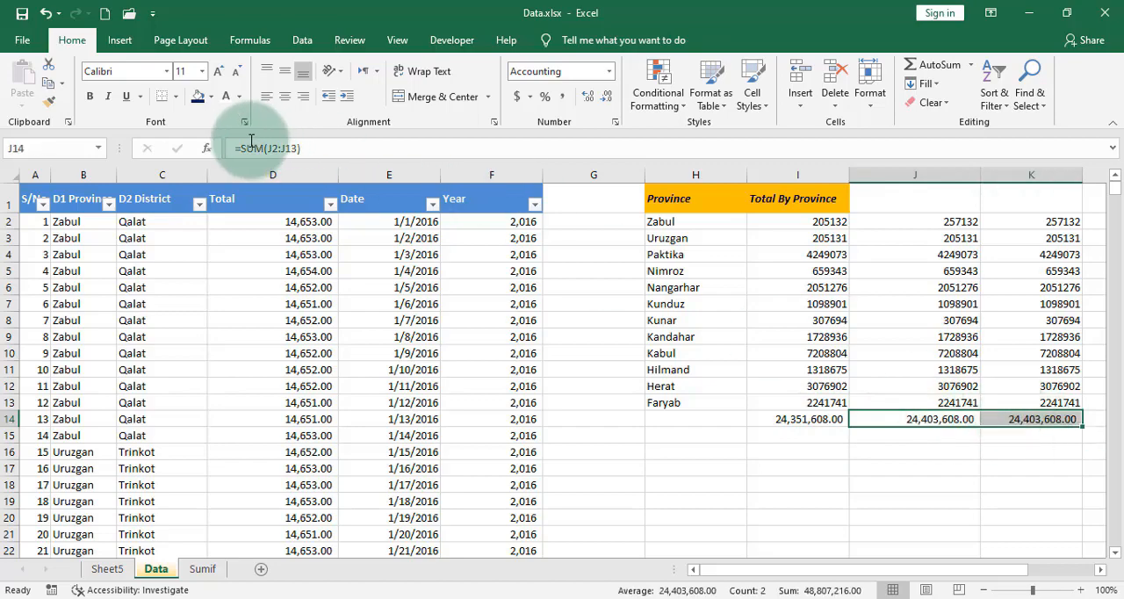
left_click(210, 97)
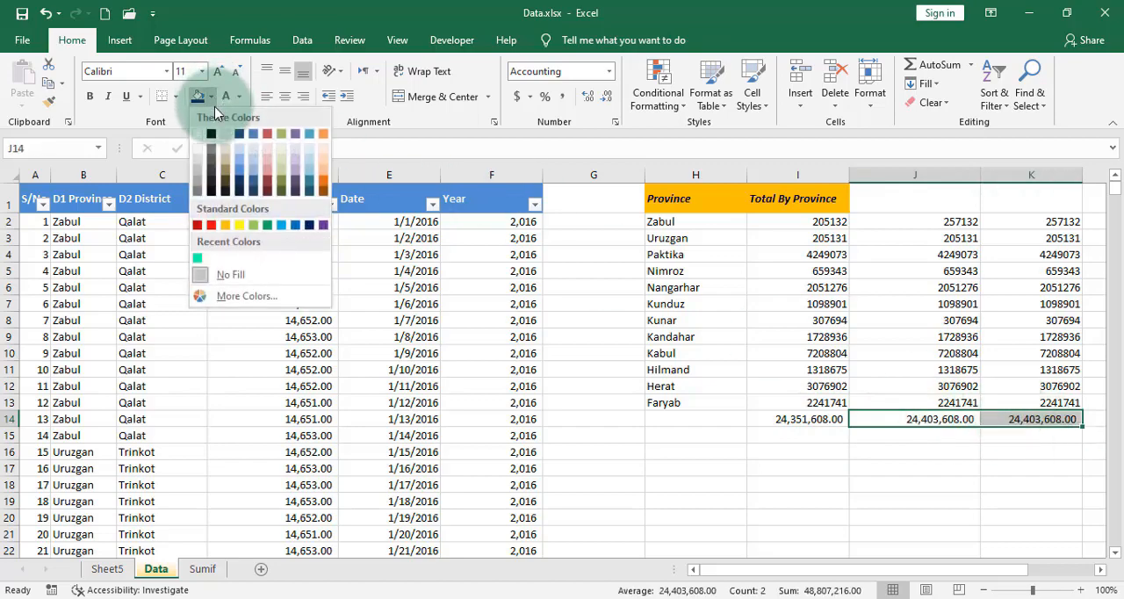
left_click(225, 225)
Step: Enter the comparison formula =I14=J14 in J17 to test whether the first two grand totals match
left_click(865, 475)
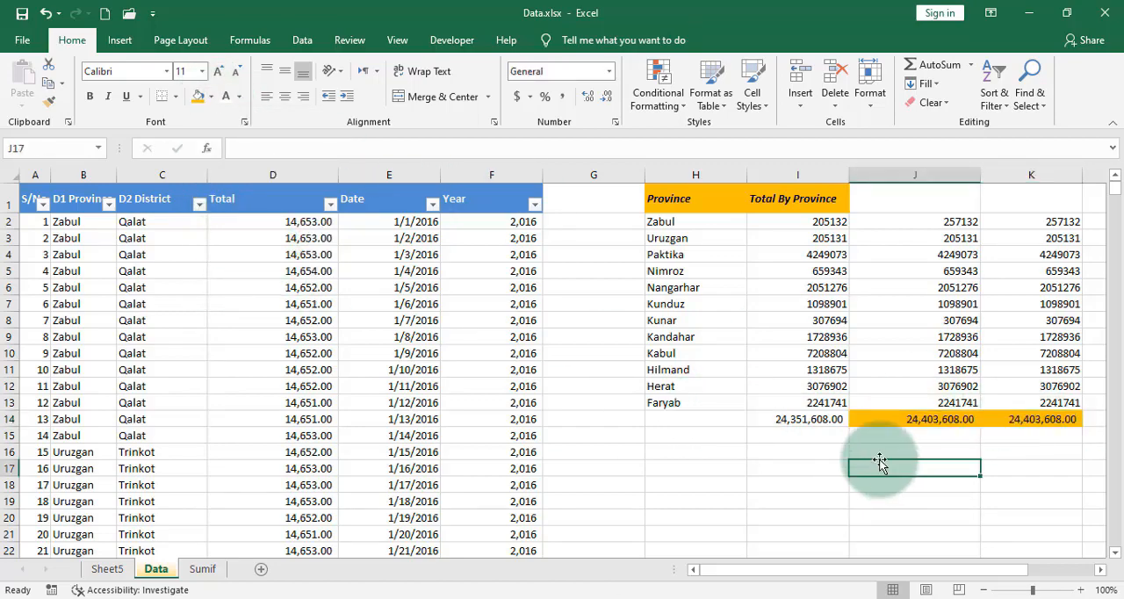
type("=")
left_click(824, 423)
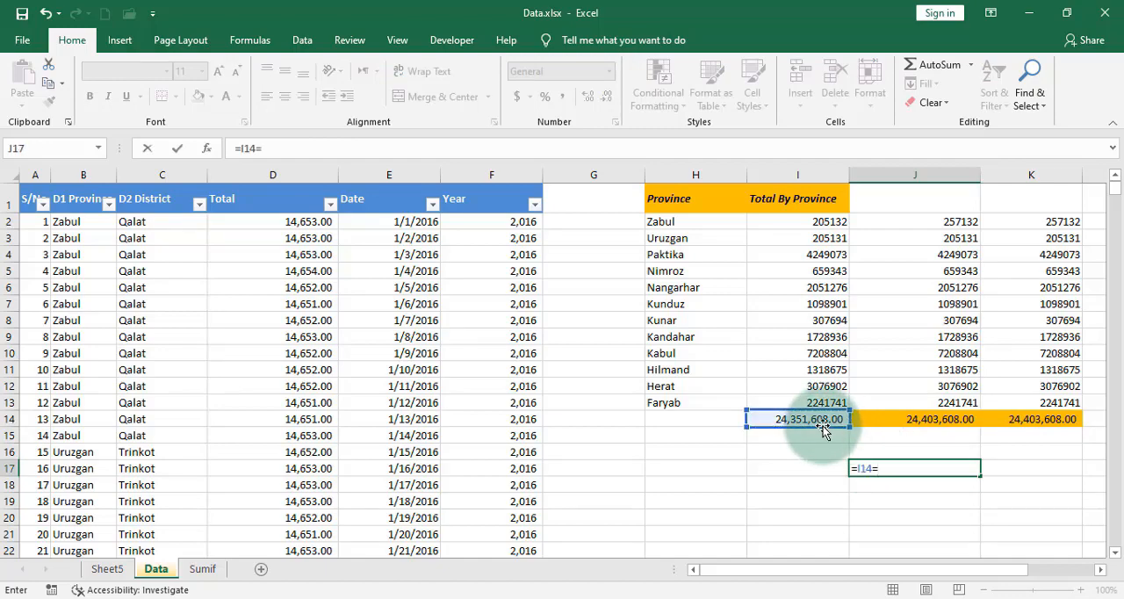
type("=")
left_click(916, 421)
key("Return")
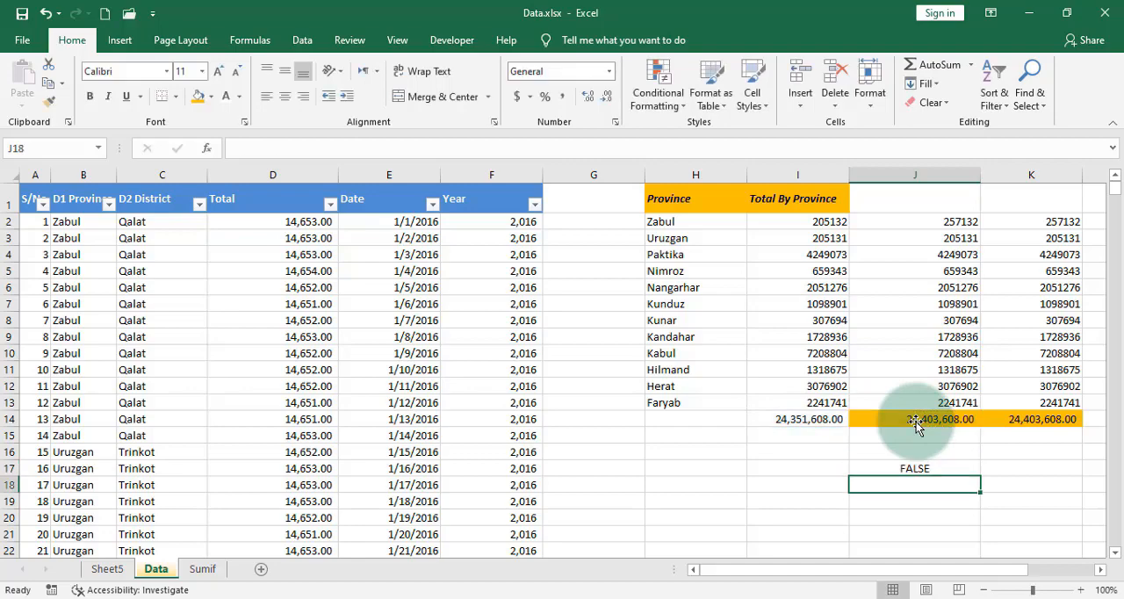
Step: Enter the comparison formula =J14=K14 in K17 to test whether the last two grand totals match
left_click(1021, 483)
left_click(1024, 469)
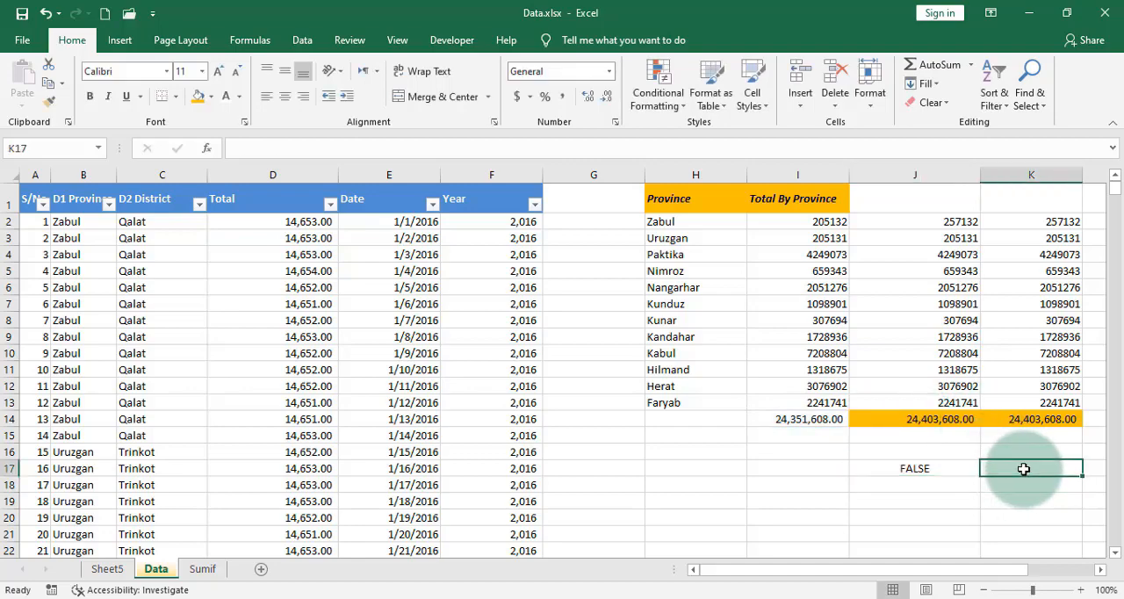
type("=")
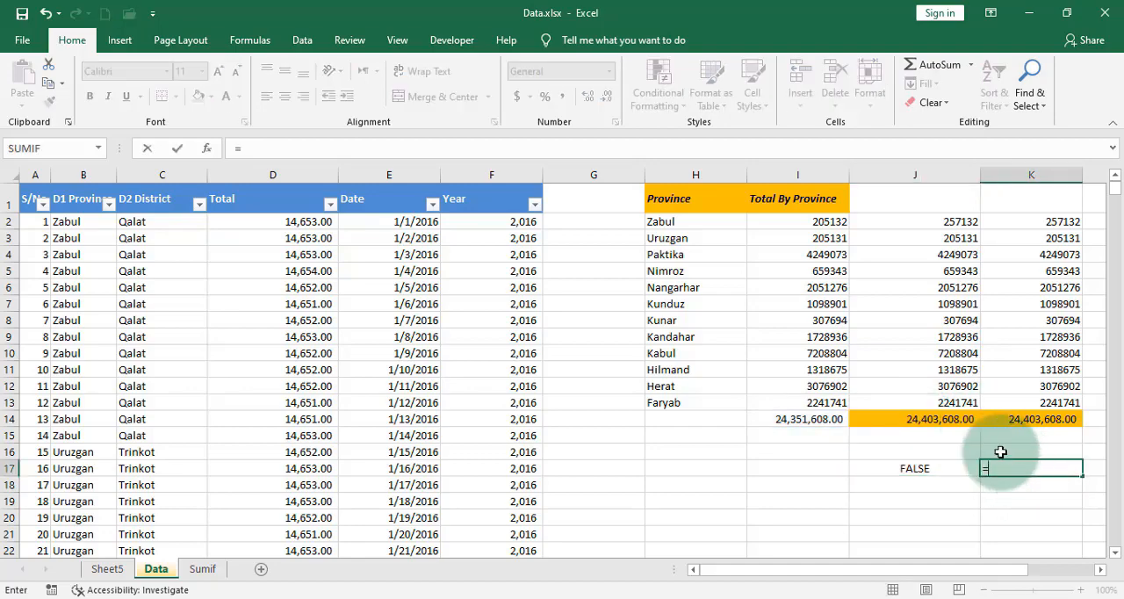
left_click(940, 421)
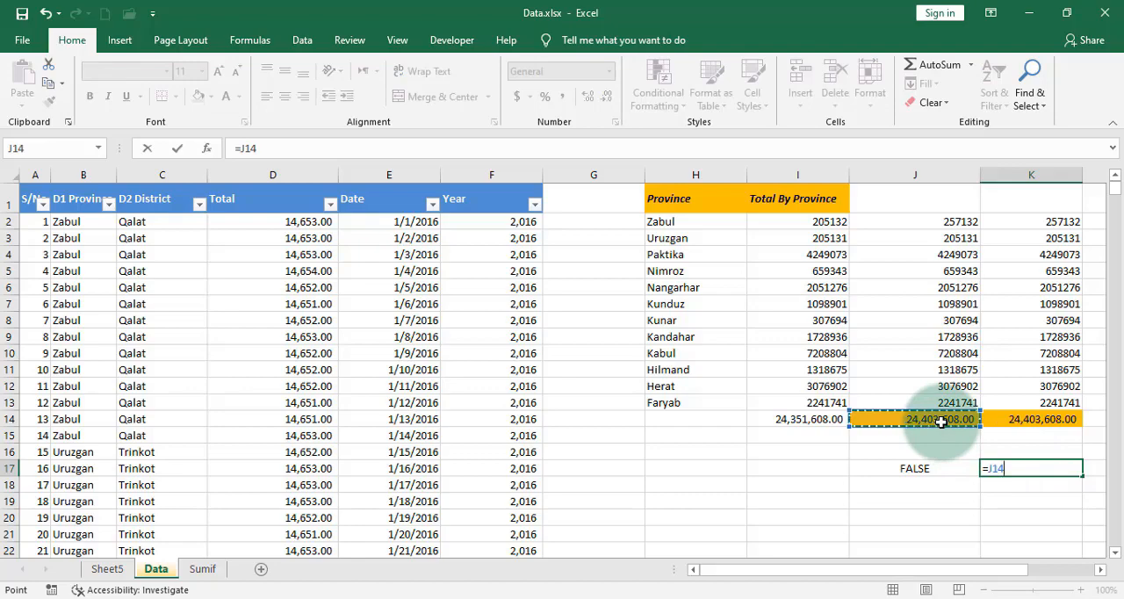
left_click(1024, 420)
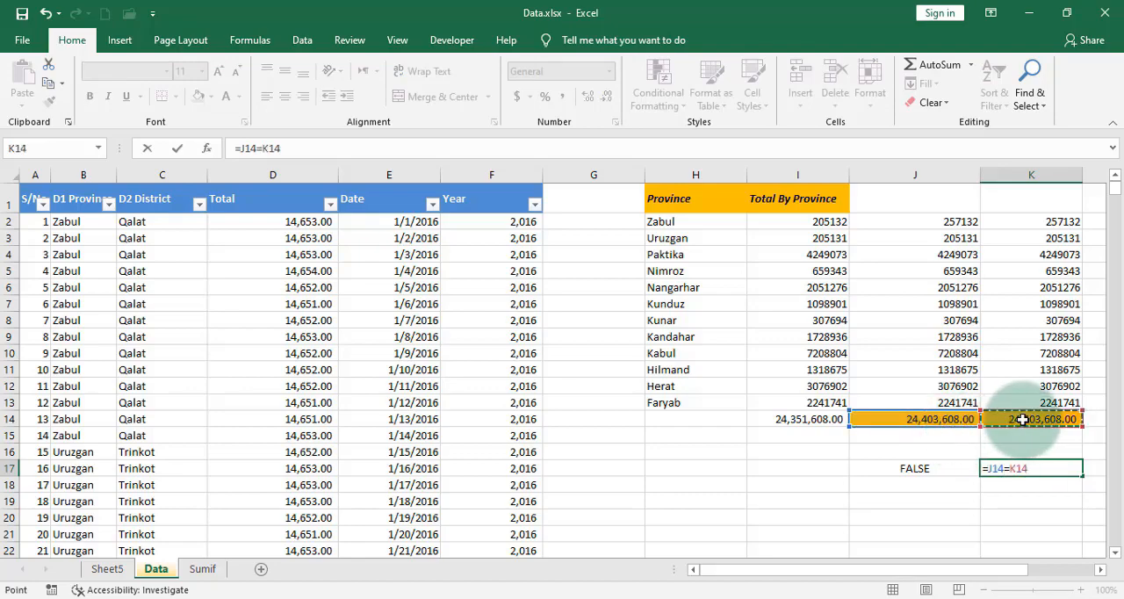
key("Return")
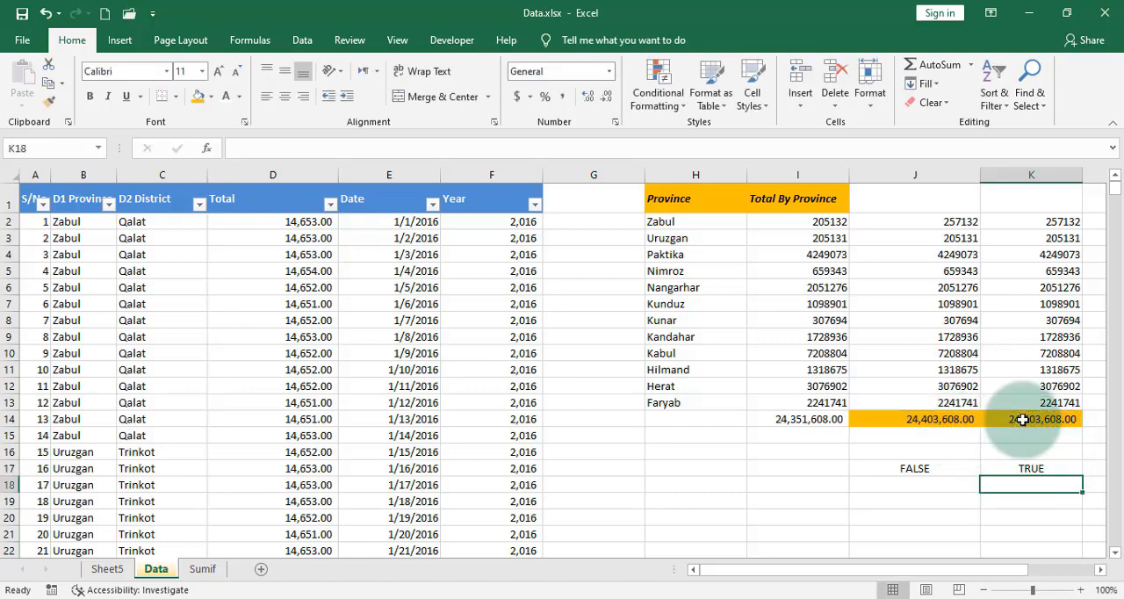